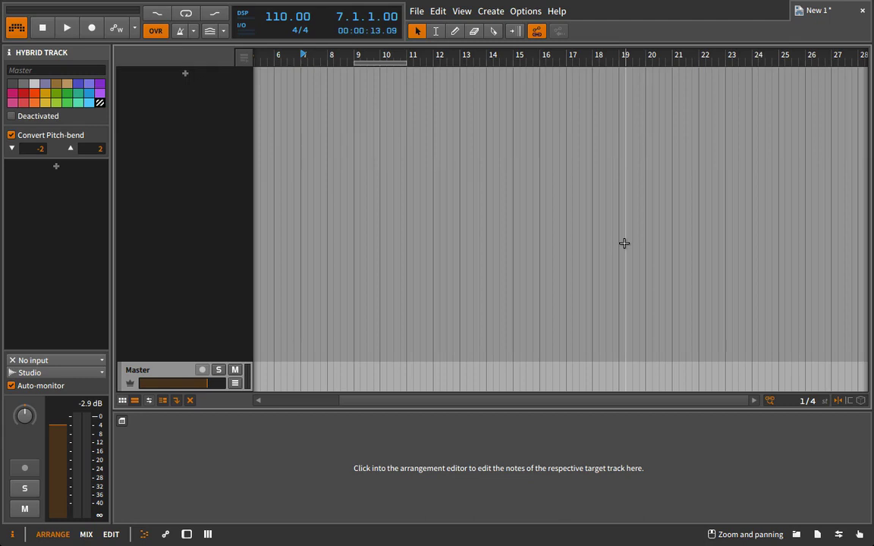
# Open the sample browser and audition several bass and drum loops from the Trap folder.
pyautogui.click(794, 535)
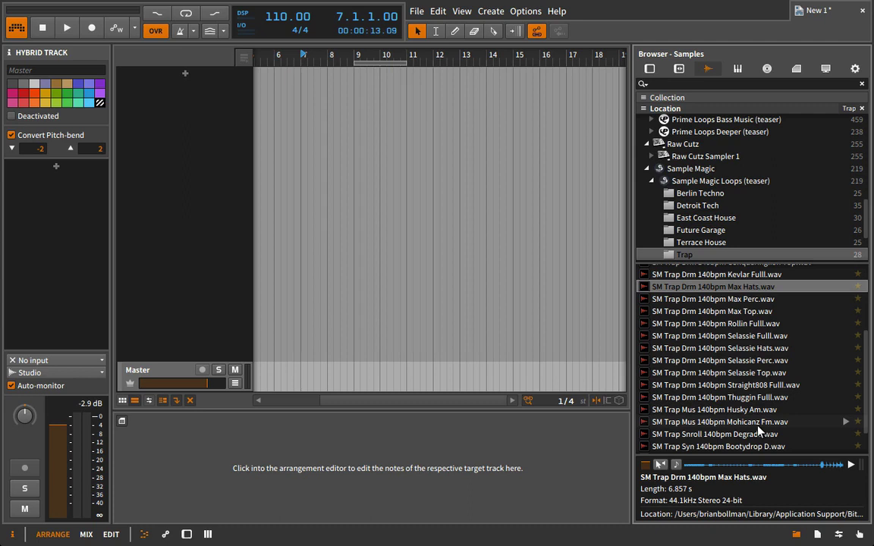
pyautogui.scroll(5, 843, 335)
pyautogui.click(845, 271)
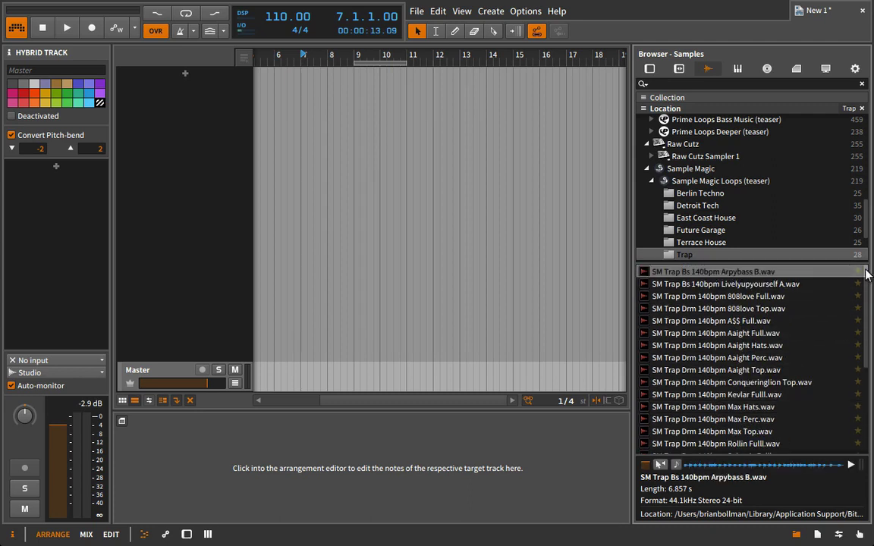
pyautogui.click(838, 308)
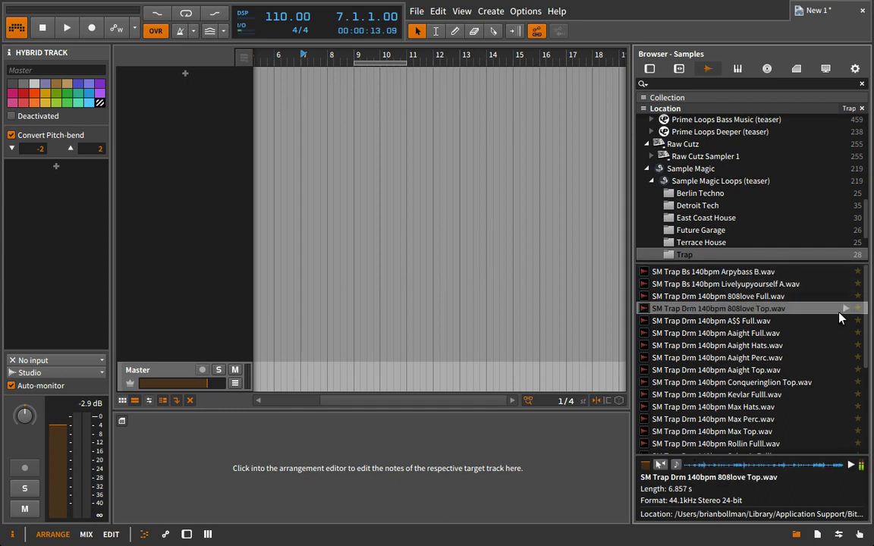
pyautogui.click(849, 369)
pyautogui.click(789, 408)
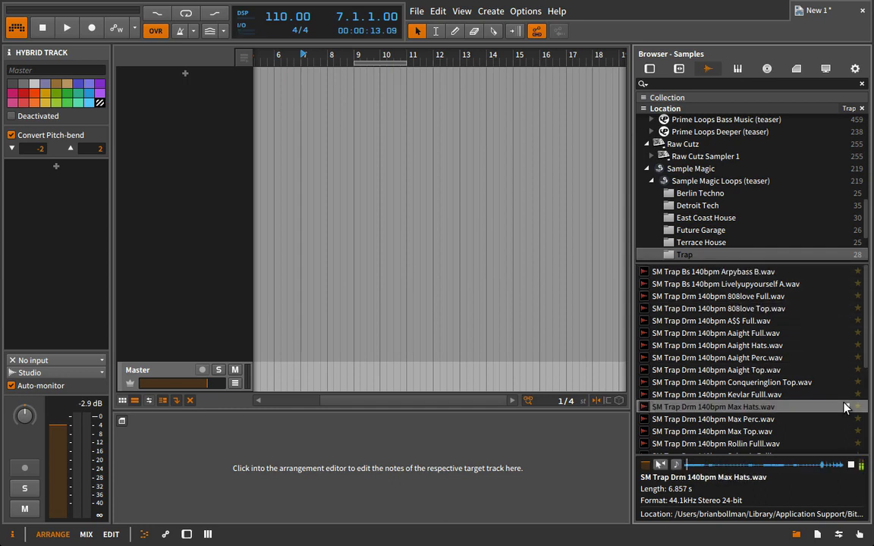
pyautogui.click(768, 321)
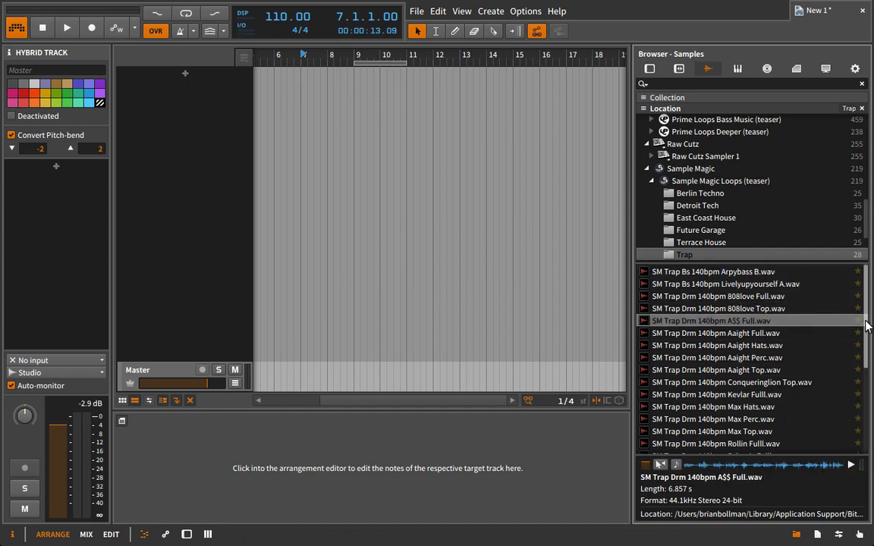
pyautogui.scroll(-5, 863, 324)
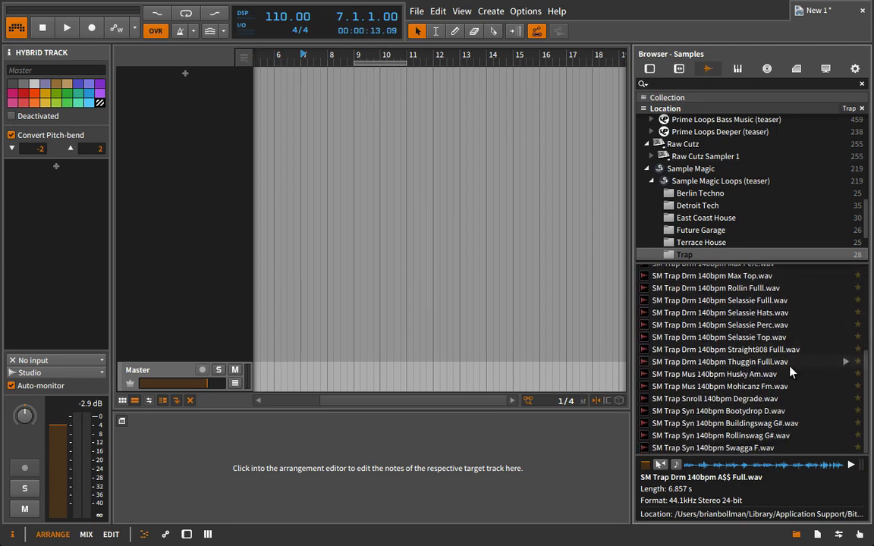
# Preview SM Trap Mus 140bpm Husky Am.wav, place it on a new track at bar 9, and hide the browser.
pyautogui.click(818, 374)
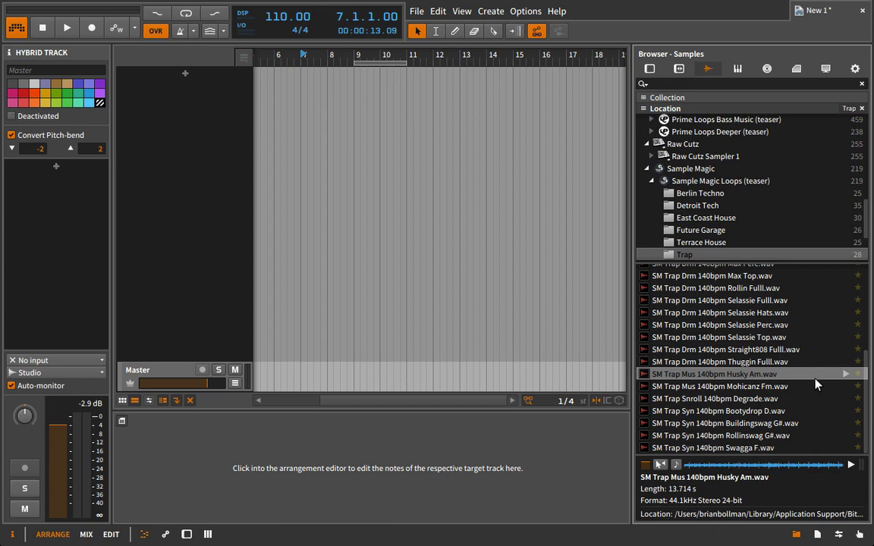
pyautogui.click(845, 374)
pyautogui.click(845, 374)
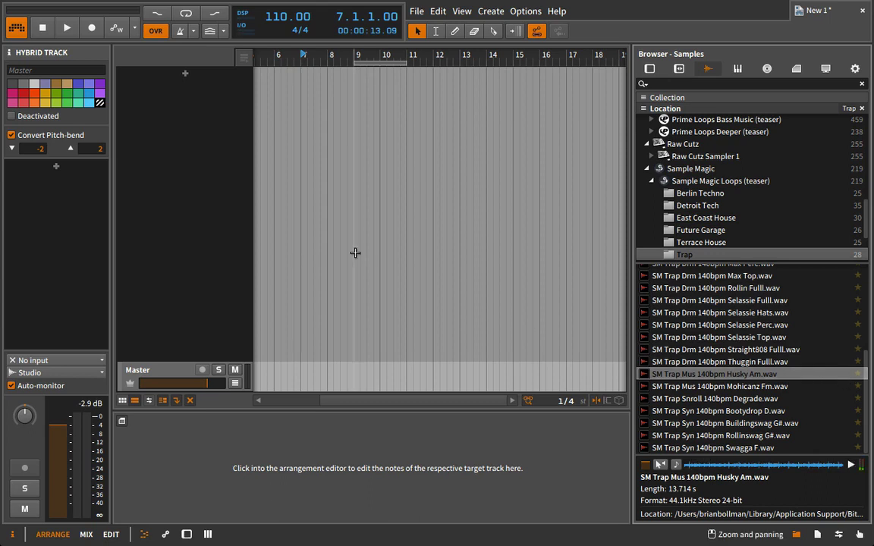
pyautogui.moveTo(643, 372); pyautogui.dragTo(360, 91)
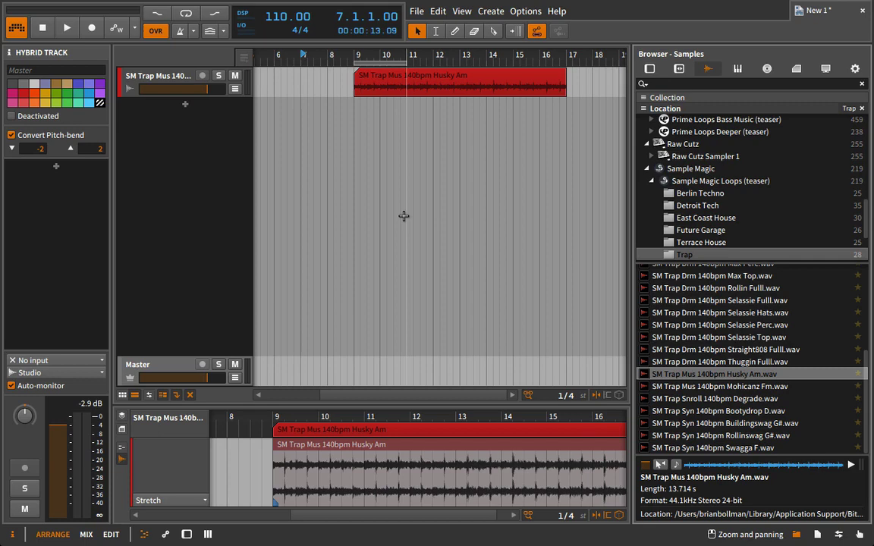
pyautogui.click(796, 535)
# Select the Husky Am clip, try the Raw playback mode on it, and return it to Stretch.
pyautogui.click(388, 89)
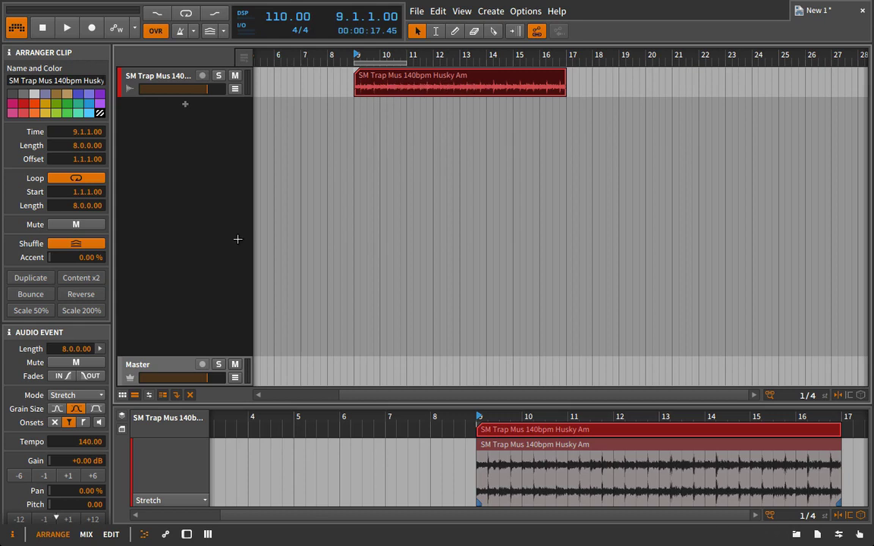
pyautogui.click(86, 397)
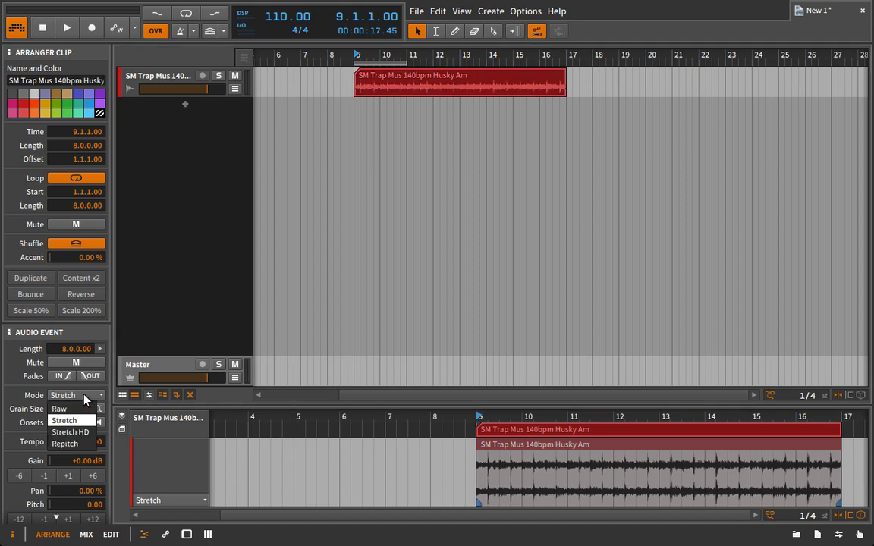
pyautogui.click(85, 400)
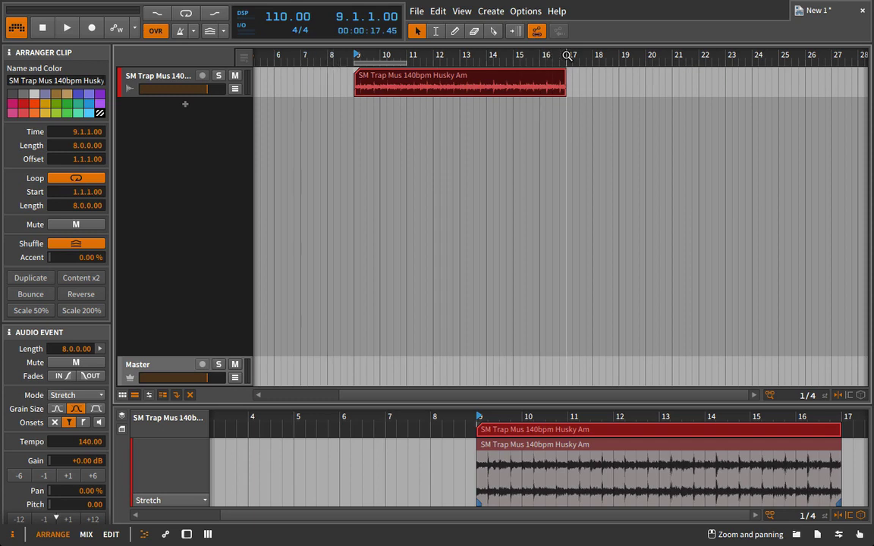
pyautogui.click(75, 394)
pyautogui.click(70, 416)
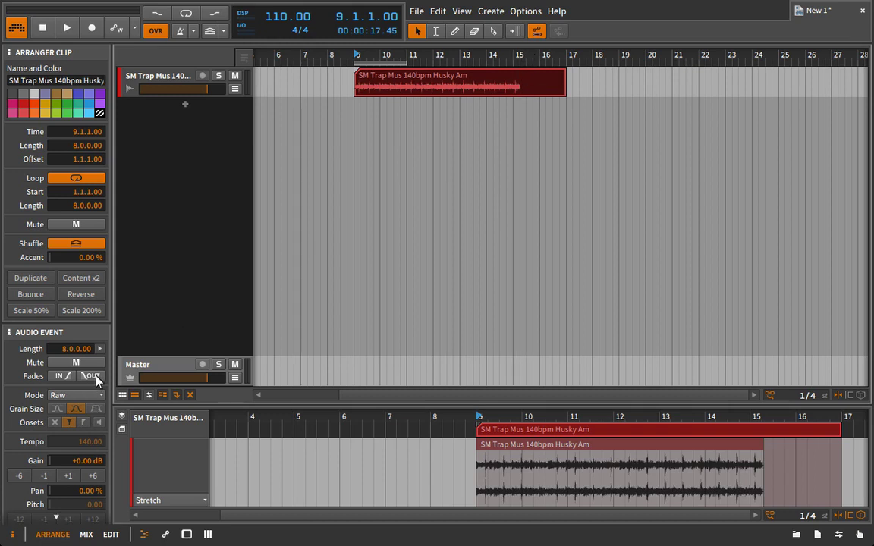
pyautogui.click(76, 395)
pyautogui.click(76, 417)
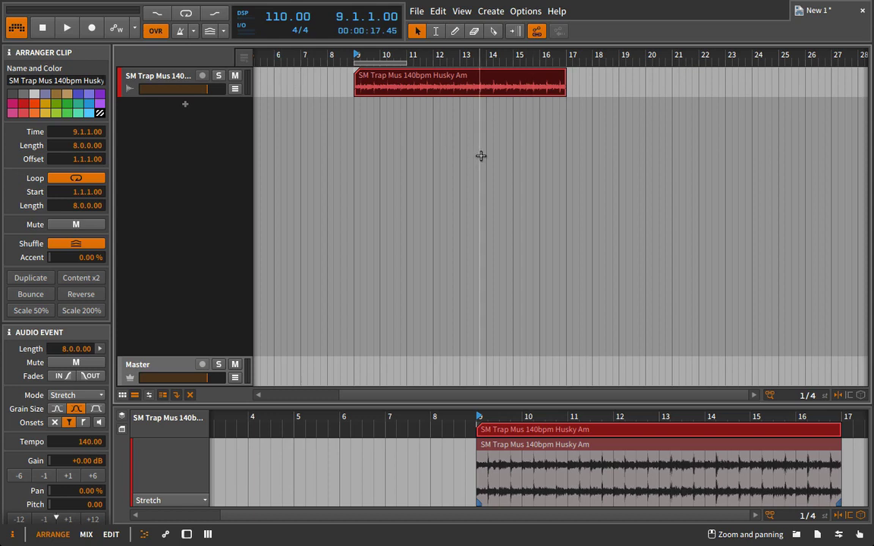
# Play the clip, enable the metronome, and raise the project tempo to 140 BPM.
pyautogui.press('space')
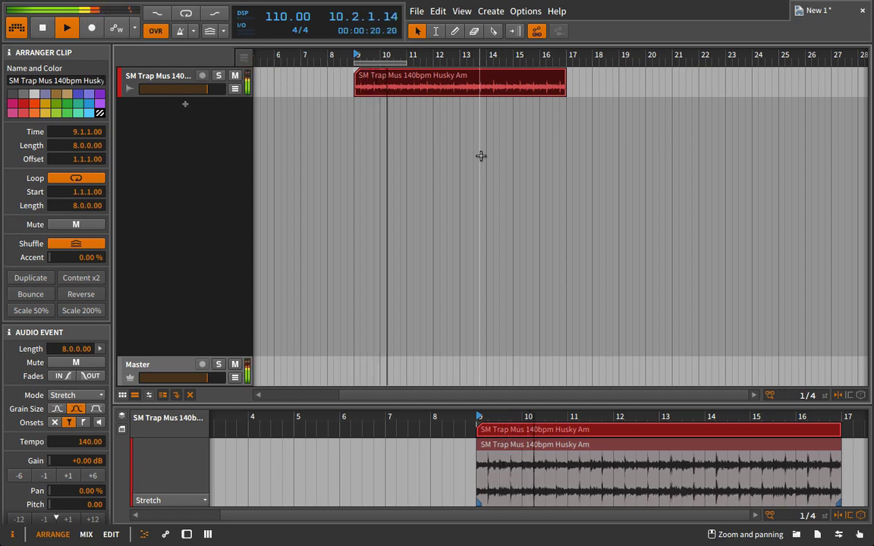
pyautogui.press('space')
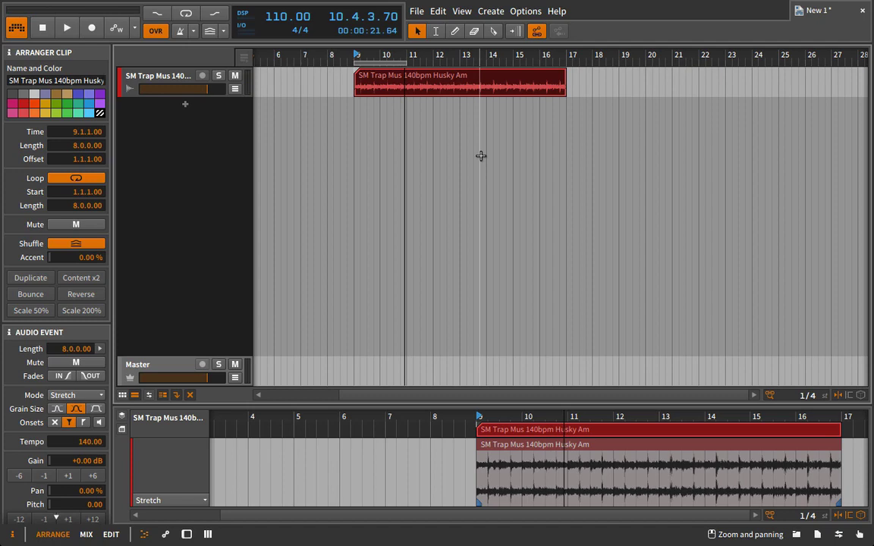
pyautogui.press('space')
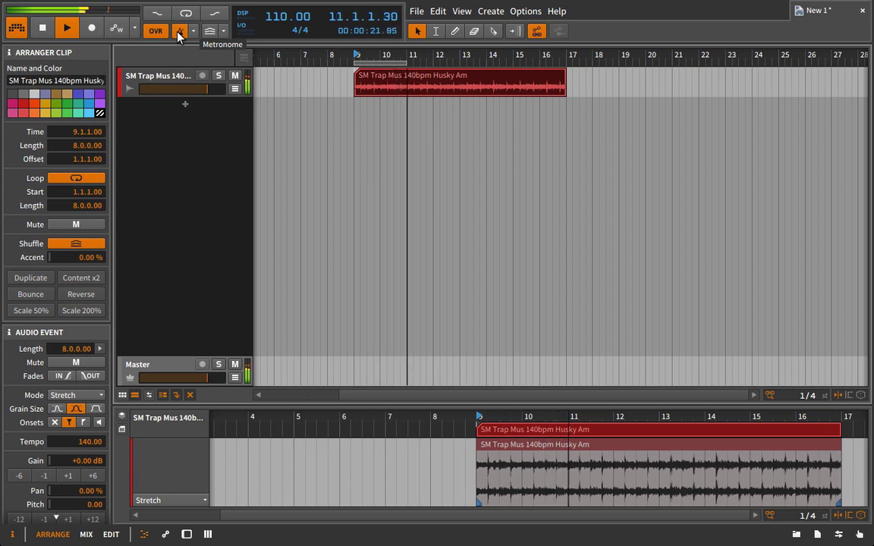
pyautogui.press('space')
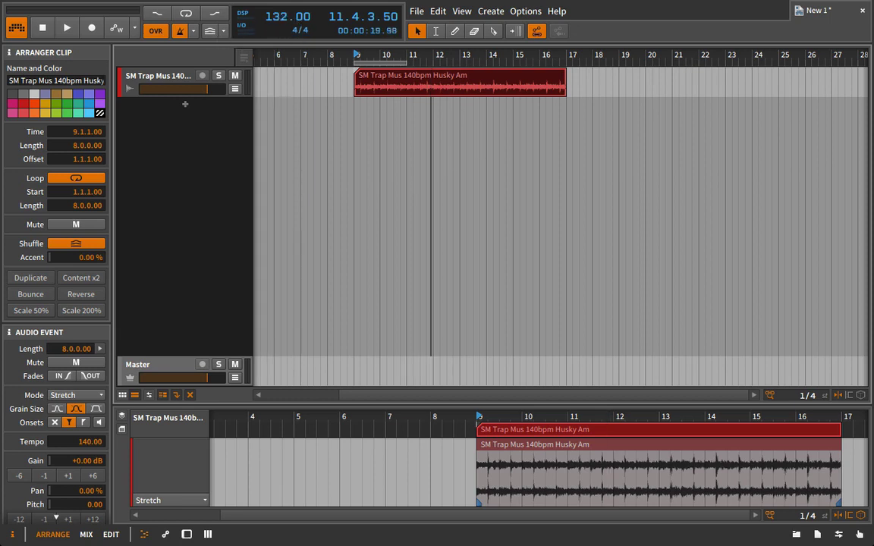
pyautogui.press('space')
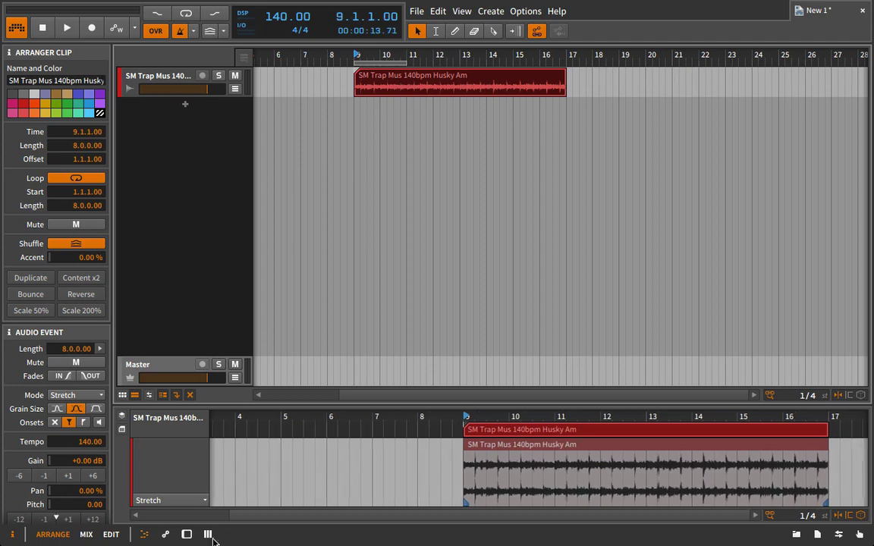
# Start playback and lower the clip's audio event gain to -3 dB.
pyautogui.press('space')
pyautogui.click(43, 476)
pyautogui.click(43, 475)
pyautogui.click(43, 476)
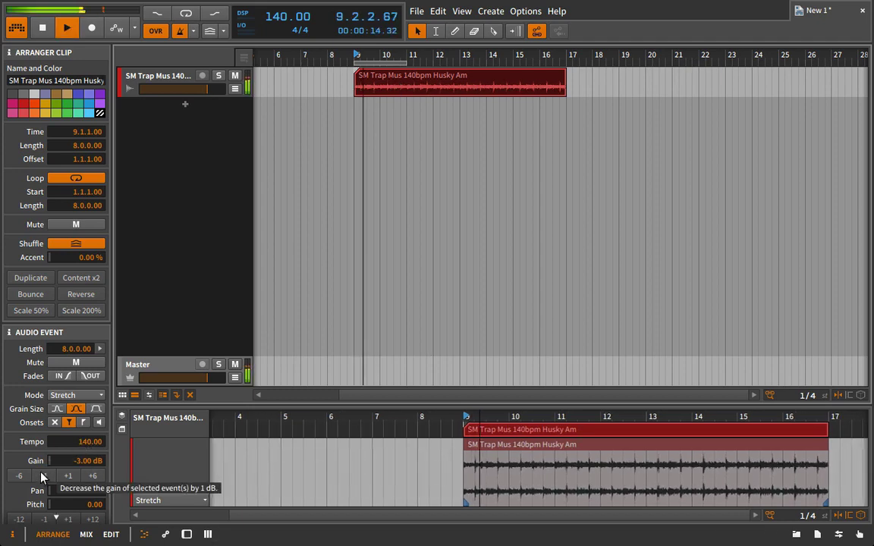
# Compare the clip's playback in Raw mode and in Stretch mode, leaving it on Stretch.
pyautogui.click(82, 397)
pyautogui.click(81, 407)
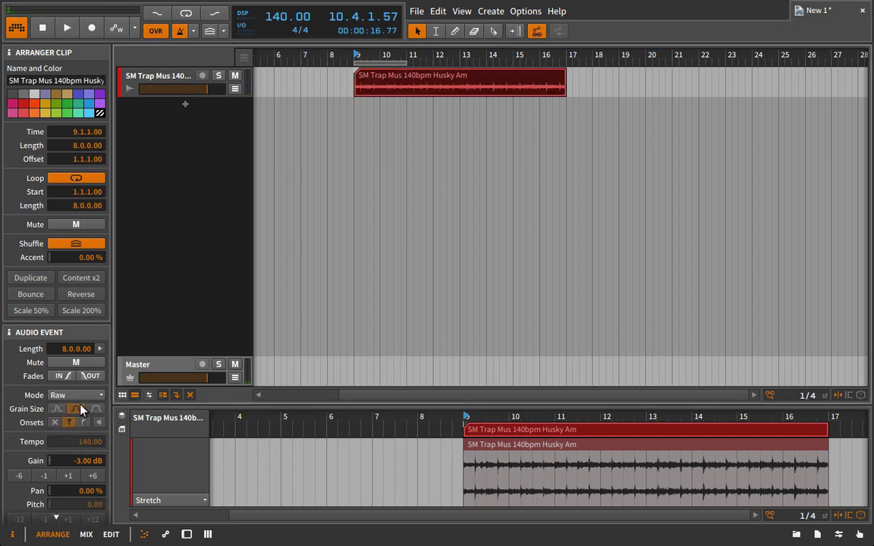
pyautogui.press('space')
pyautogui.click(82, 396)
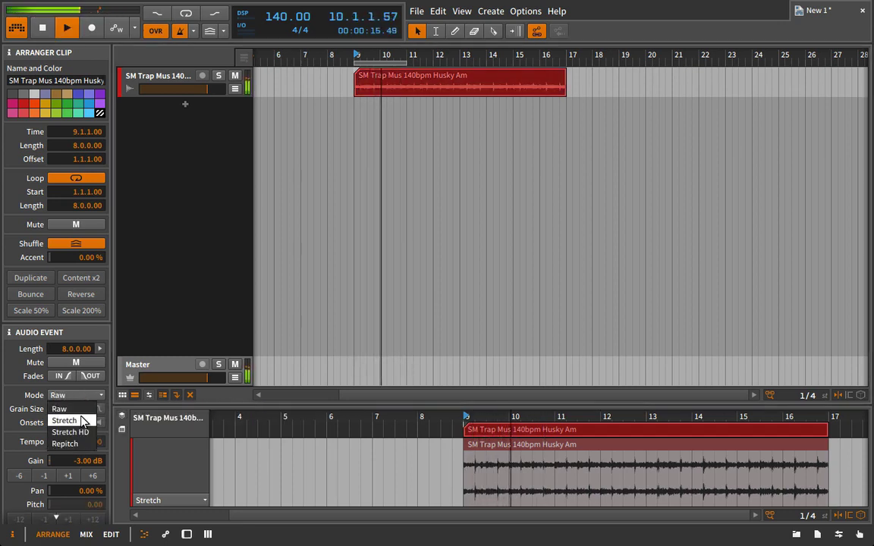
pyautogui.click(82, 418)
pyautogui.press('space')
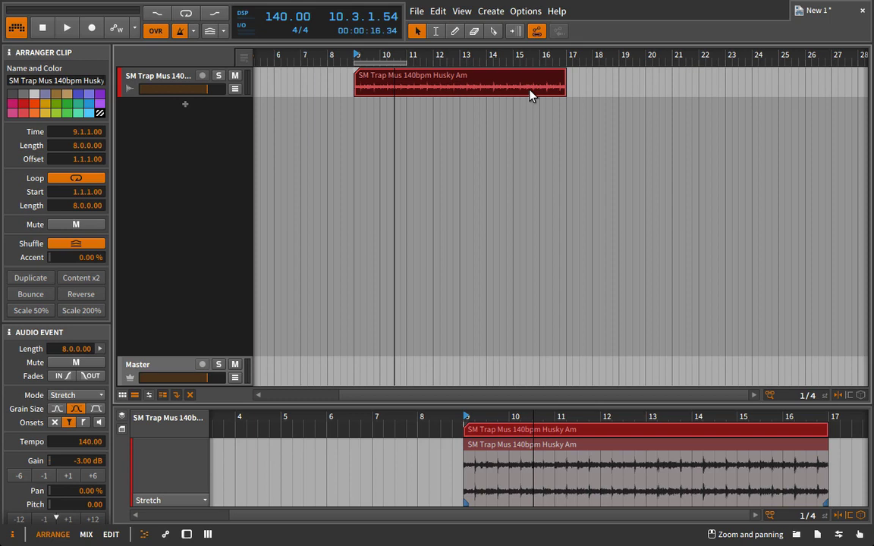
# Set the clip's mode to Repitch, lower the project tempo to 70 BPM, and play it without the metronome.
pyautogui.click(76, 395)
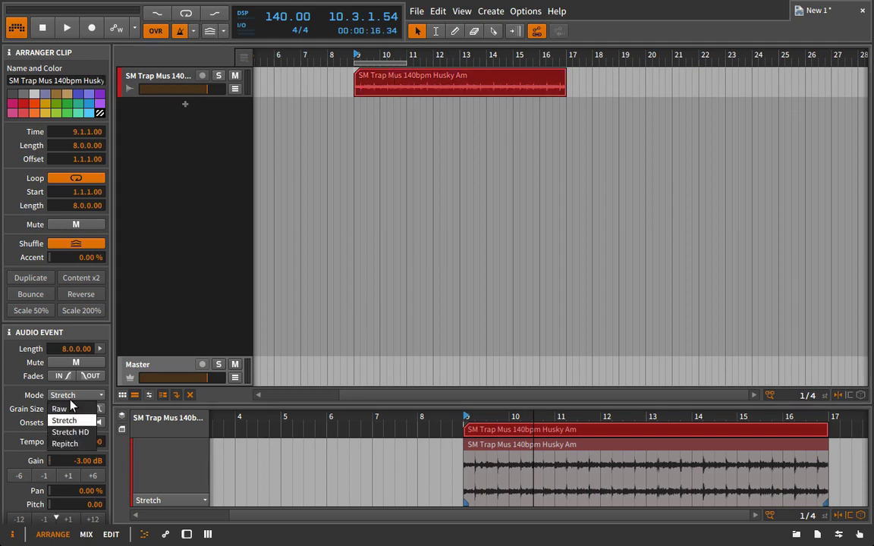
pyautogui.click(72, 443)
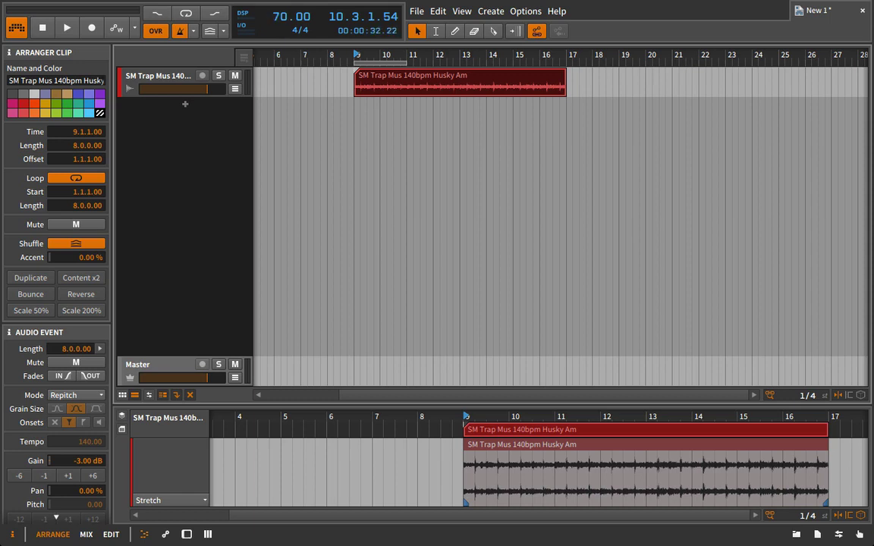
pyautogui.press('space')
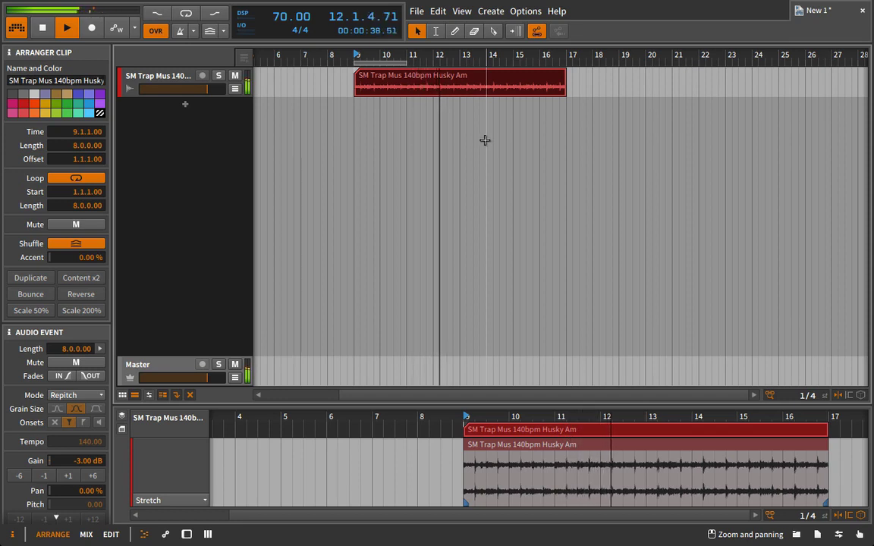
pyautogui.press('space')
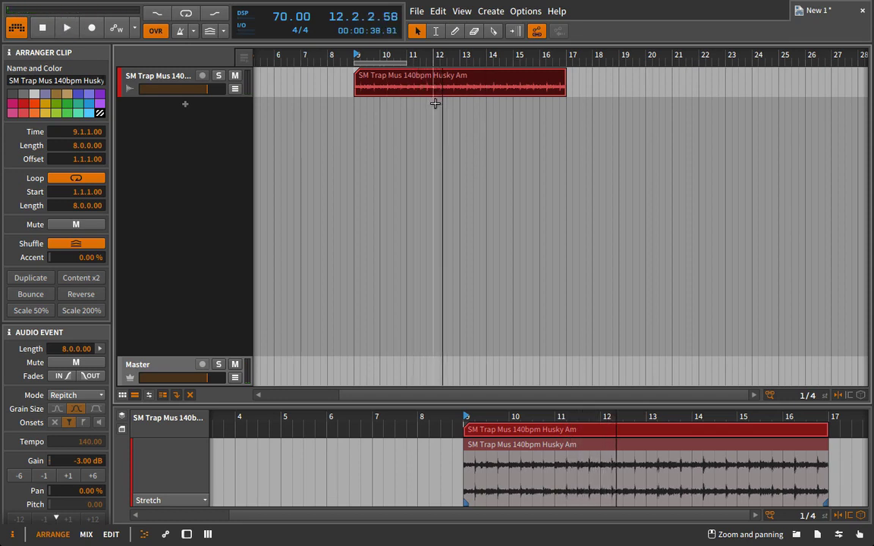
# Consolidate the Husky Am clip and set its playback mode to Stretch.
pyautogui.rightClick(487, 84)
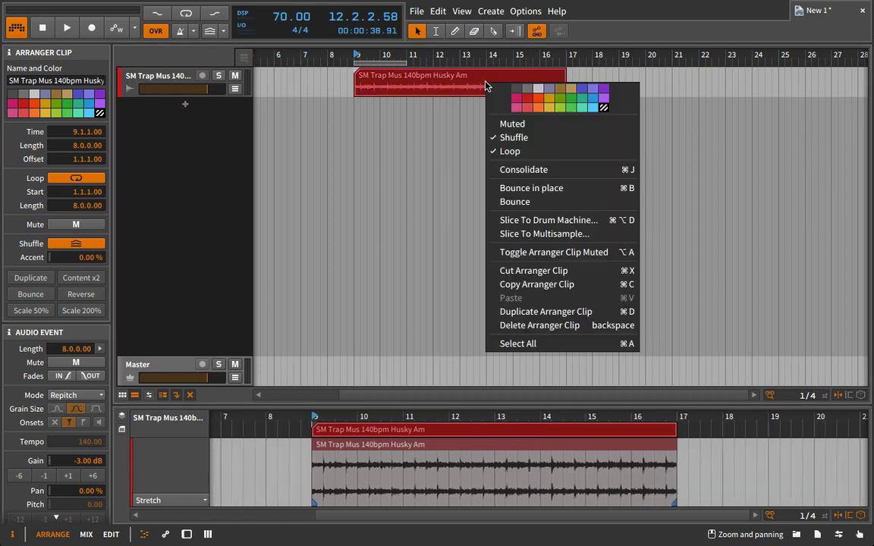
pyautogui.click(515, 172)
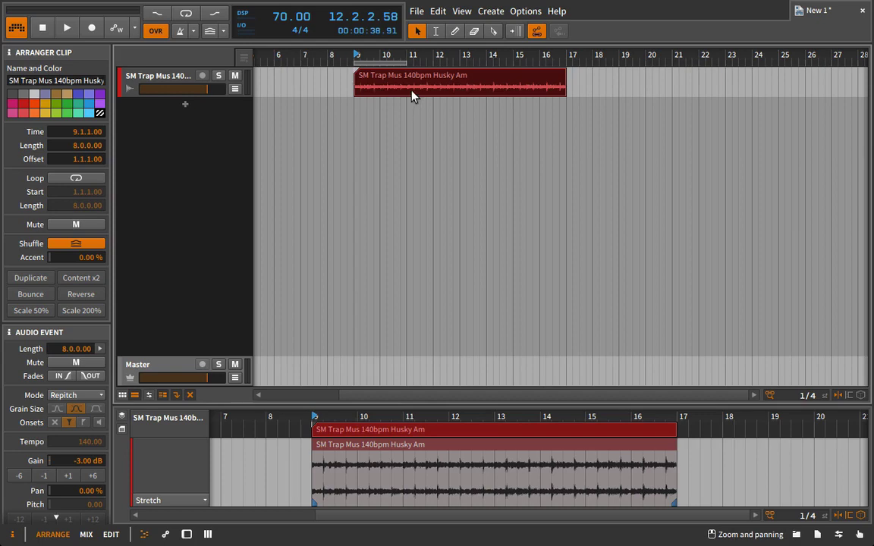
pyautogui.click(67, 395)
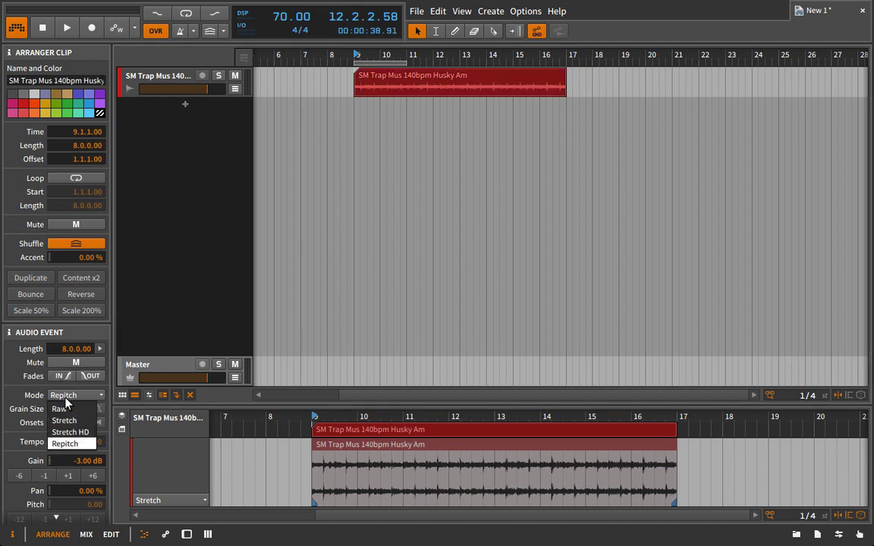
pyautogui.click(65, 420)
# Set the project tempo to 140 BPM and play the clip pitched down 12 semitones.
pyautogui.moveTo(292, 17); pyautogui.dragTo(275, 23)
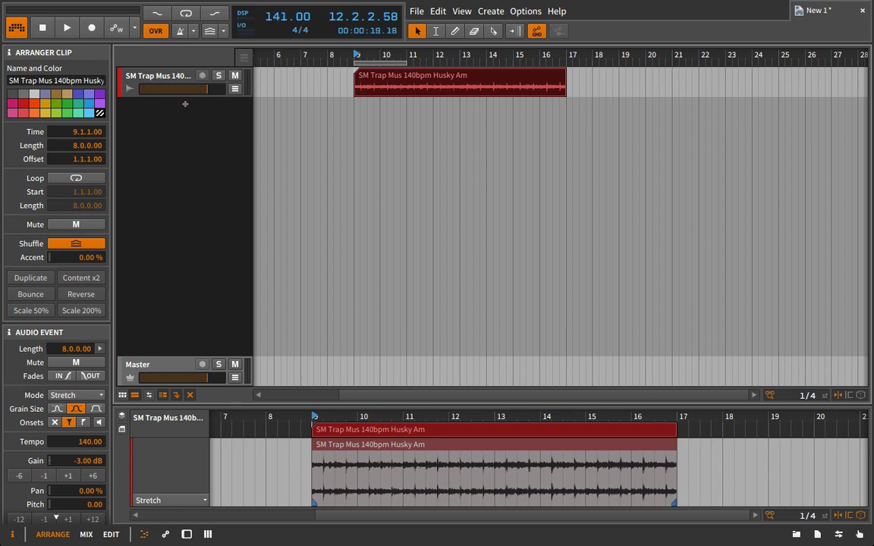
pyautogui.scroll(-2, 23, 469)
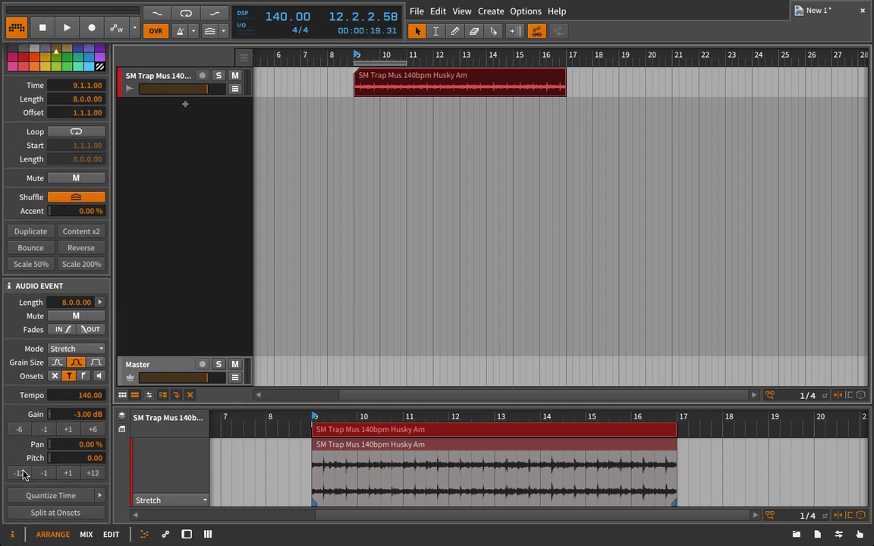
pyautogui.press('space')
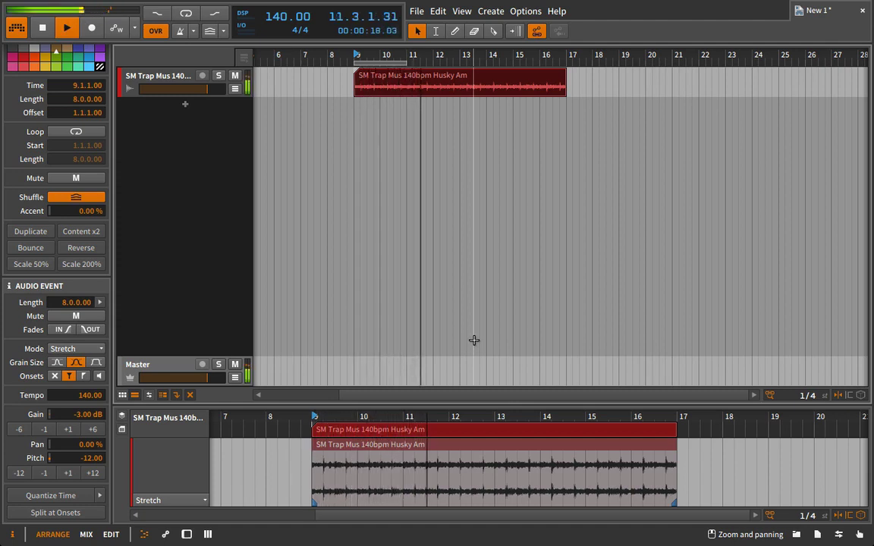
pyautogui.press('space')
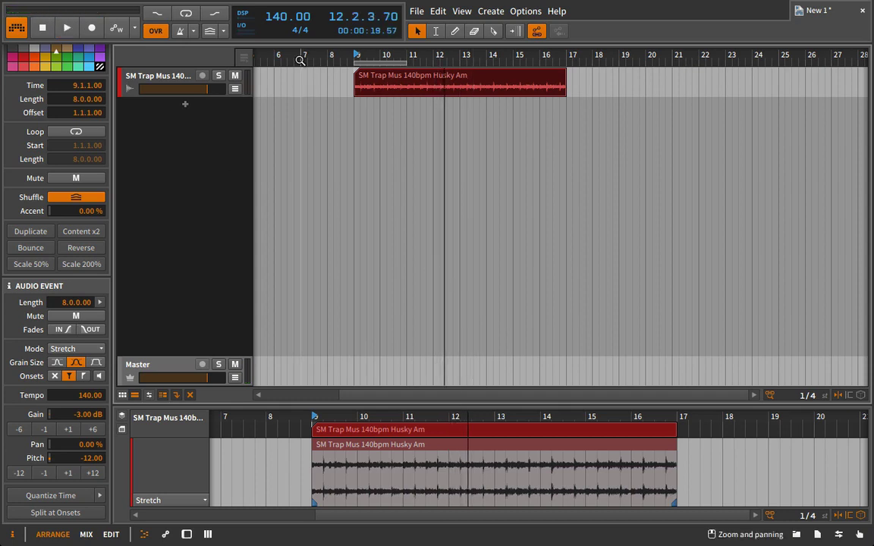
# Lower the project tempo to 70 BPM.
pyautogui.moveTo(361, 60); pyautogui.dragTo(367, 148)
pyautogui.moveTo(263, 13); pyautogui.dragTo(263, 18)
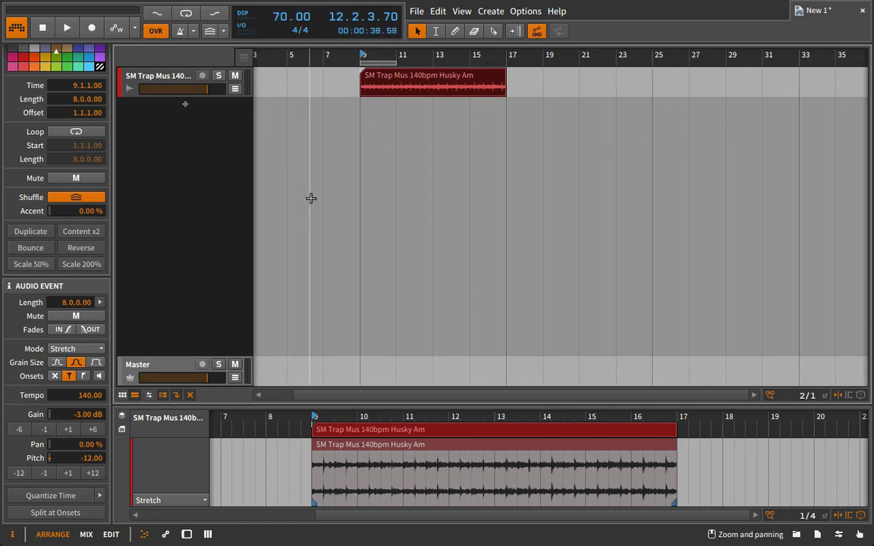
# Set the Husky Am clip's mode to Repitch and play it at 70 BPM.
pyautogui.click(89, 348)
pyautogui.click(64, 397)
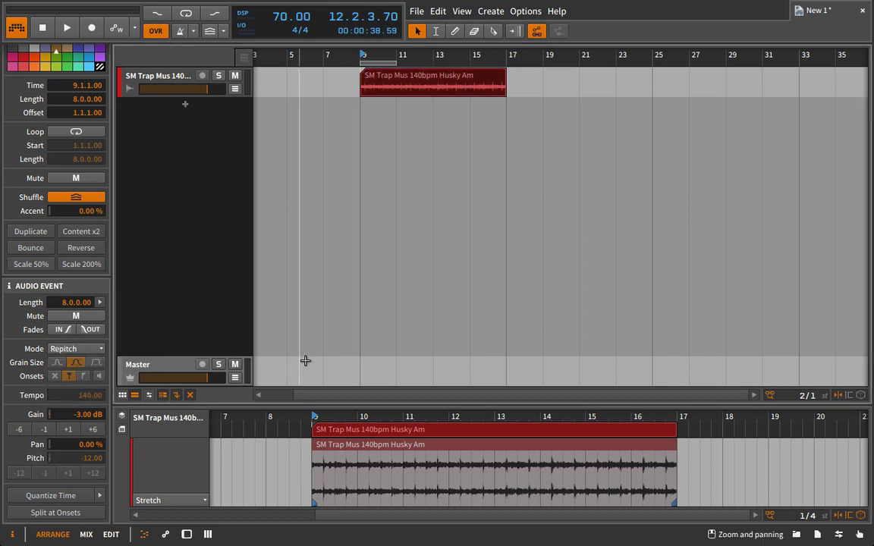
pyautogui.press('space')
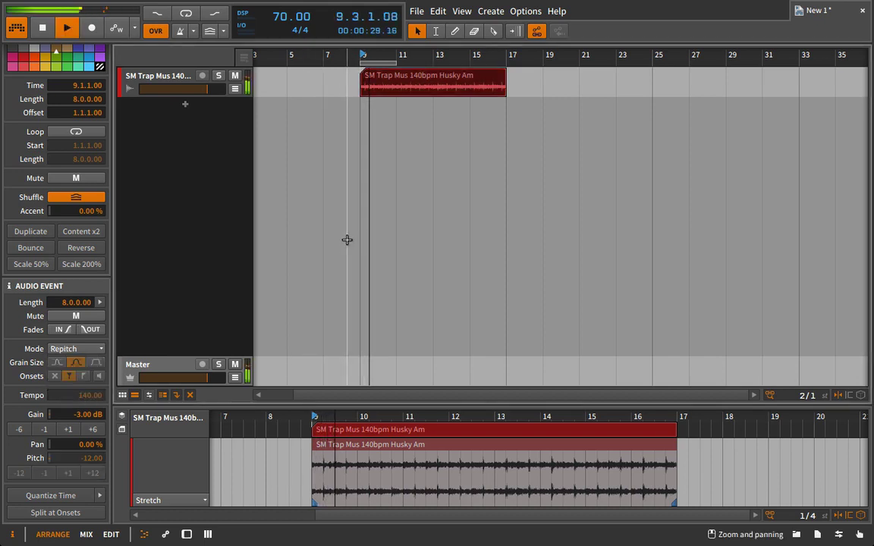
pyautogui.press('space')
# Scale the Husky Am clip to 200% of its length and play it at 70 BPM.
pyautogui.click(400, 82)
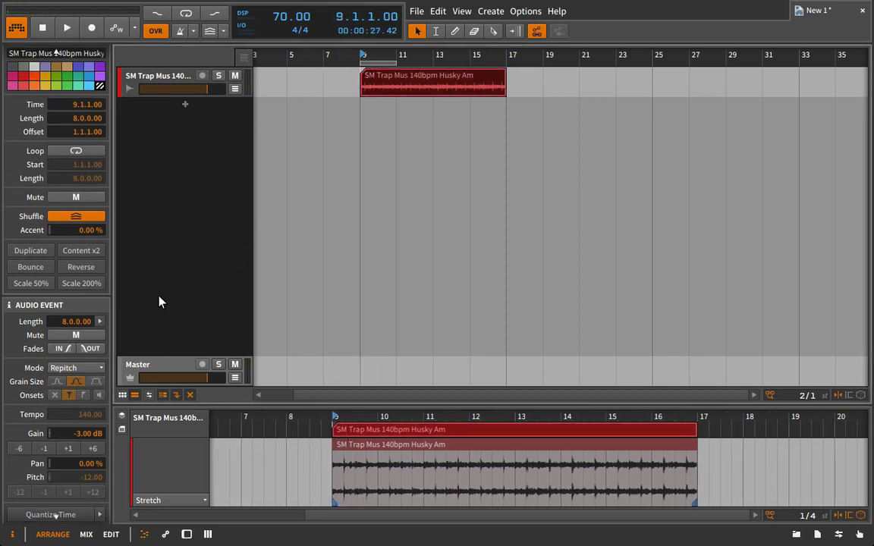
pyautogui.click(99, 291)
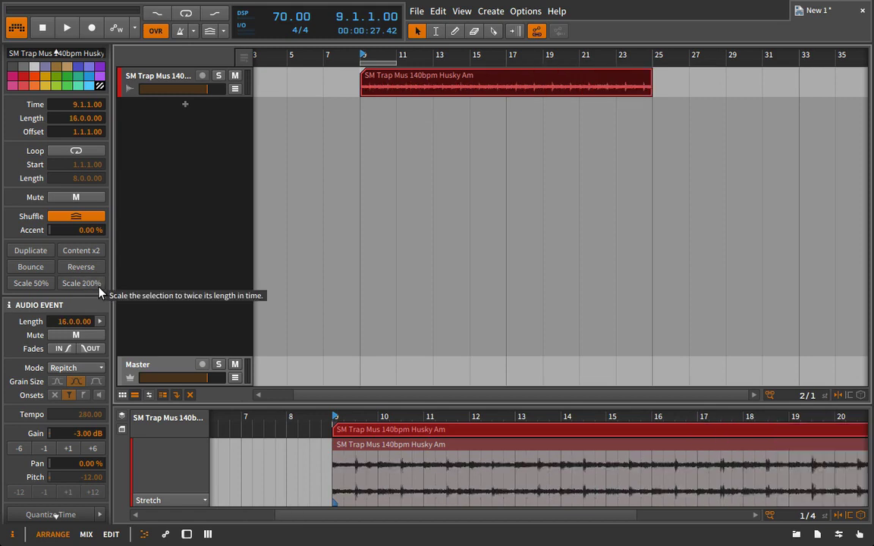
pyautogui.doubleClick(279, 16)
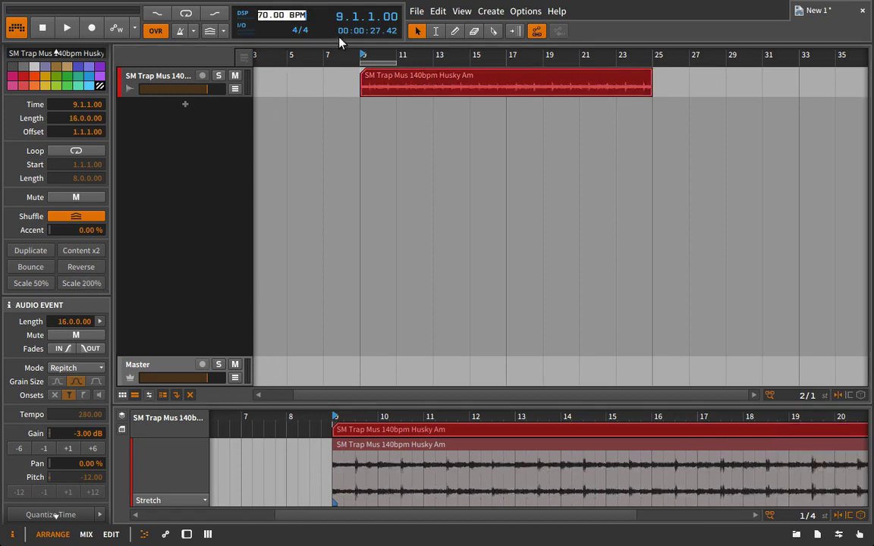
pyautogui.press('Return')
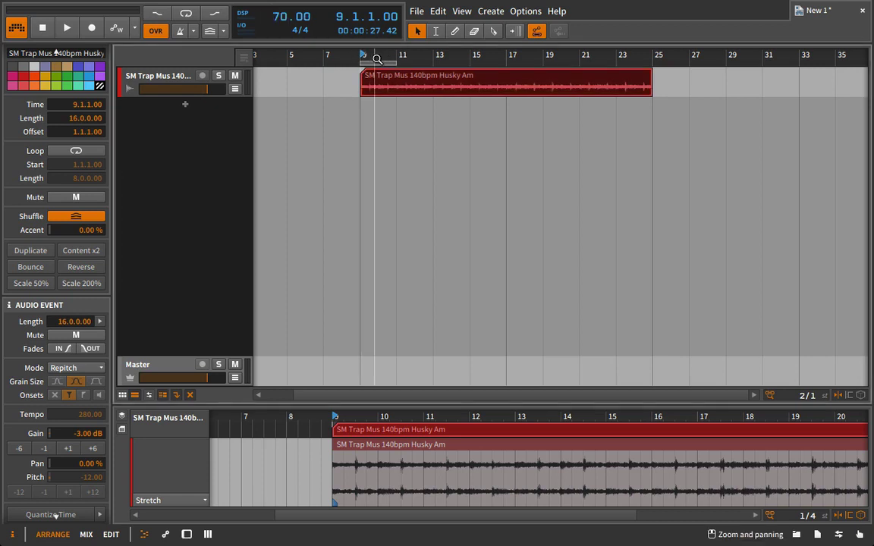
pyautogui.press('space')
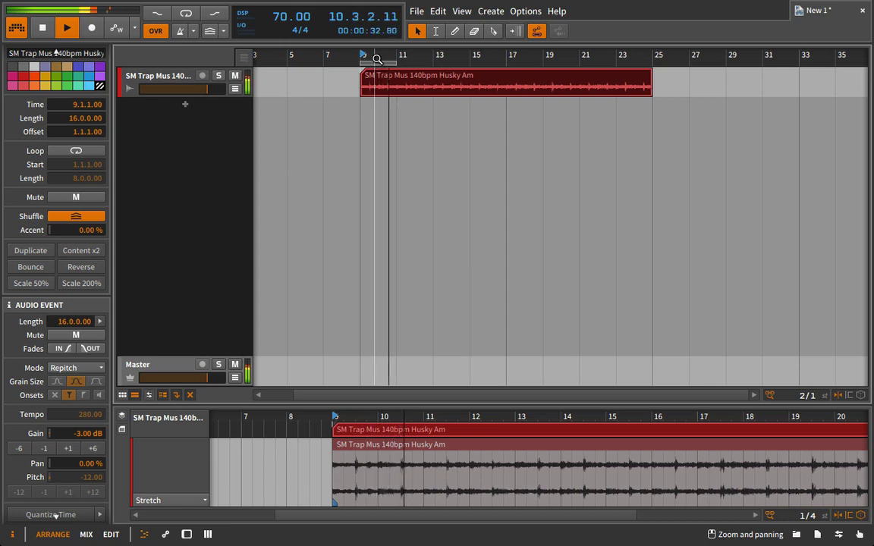
pyautogui.press('space')
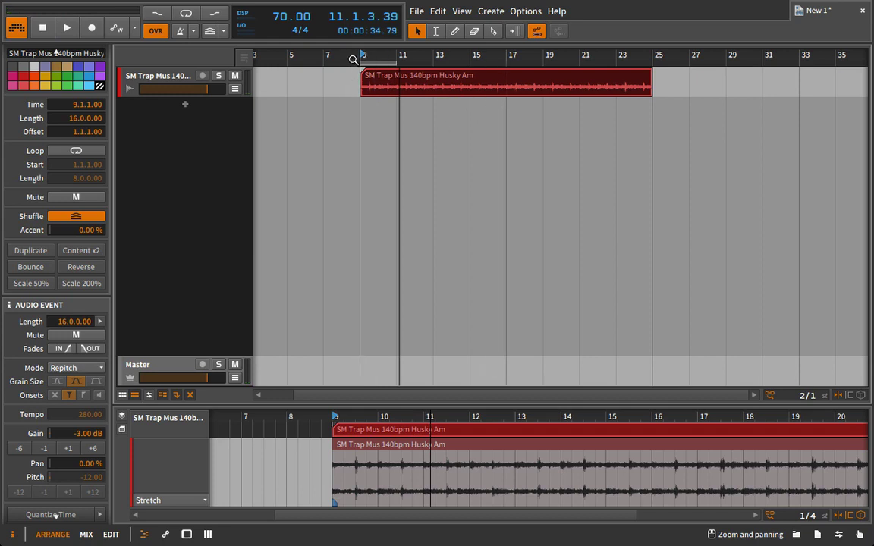
# Set the project tempo to 140 BPM and play the lengthened clip.
pyautogui.doubleClick(285, 21)
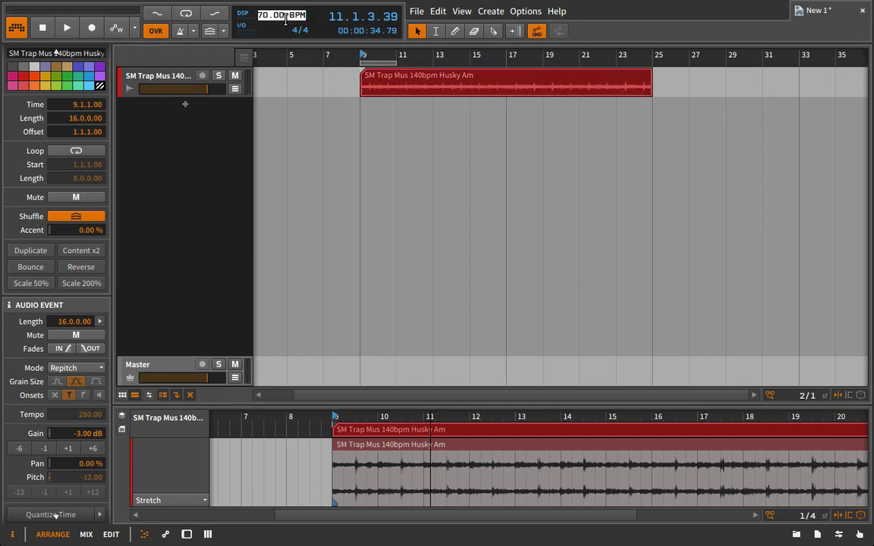
pyautogui.write('140')
pyautogui.press('Return')
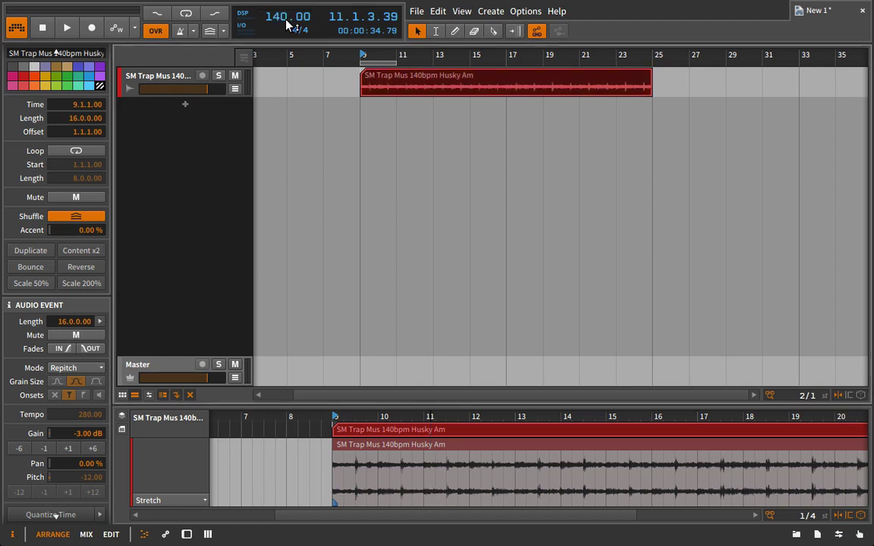
pyautogui.press('space')
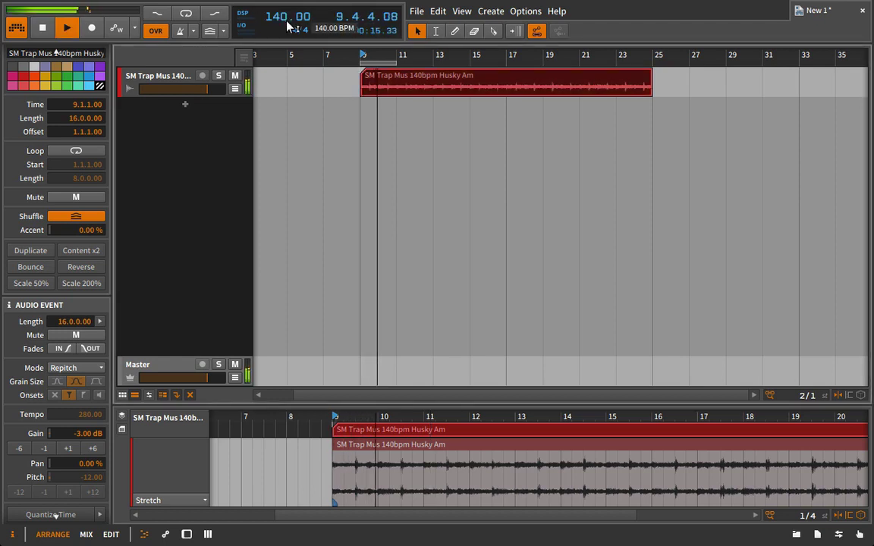
pyautogui.press('space')
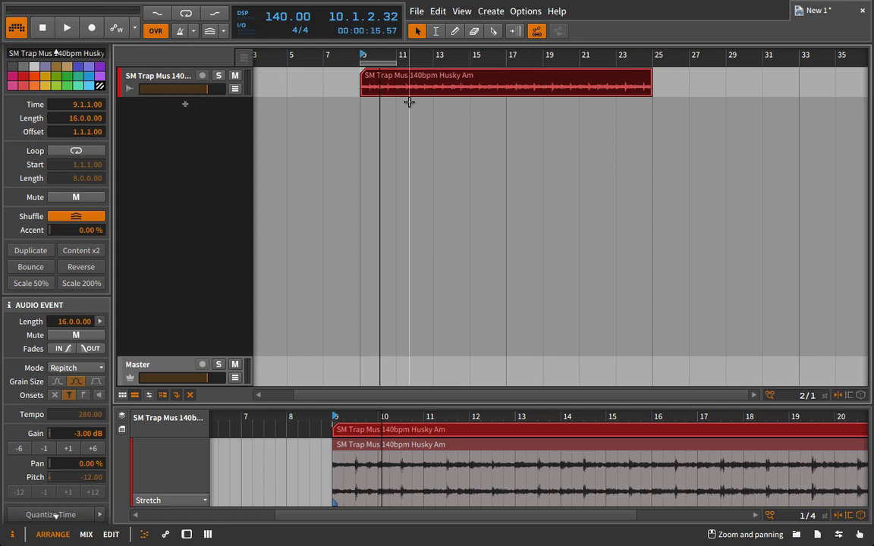
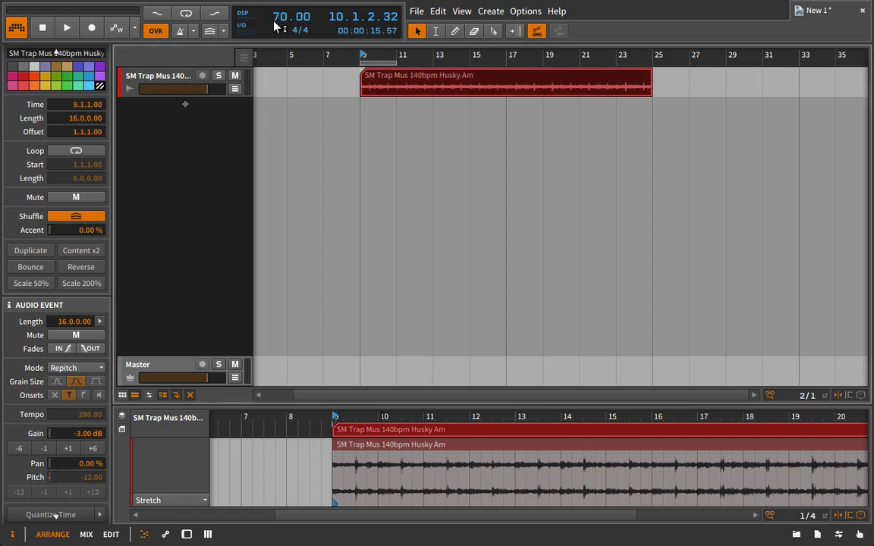
# Scale the Husky Am clip back to 50% of its length and play it at 70 BPM.
pyautogui.click(20, 285)
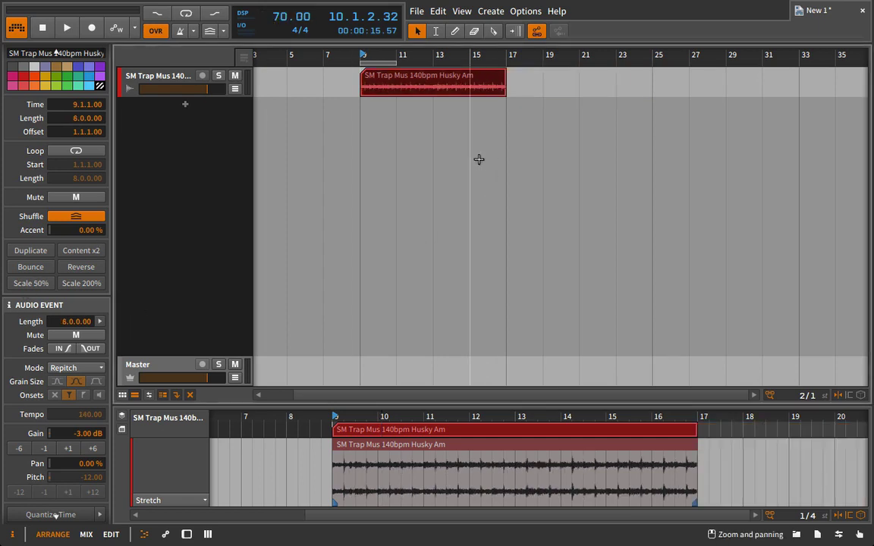
pyautogui.press('space')
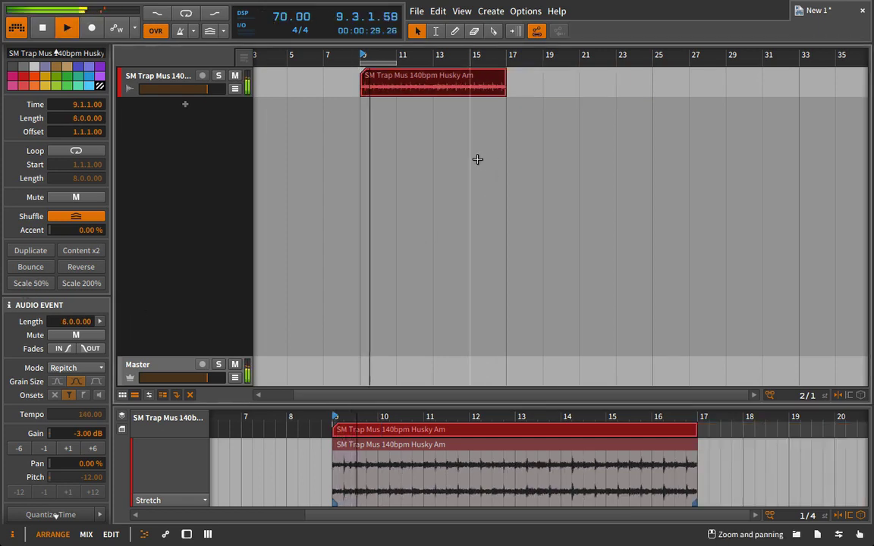
pyautogui.press('space')
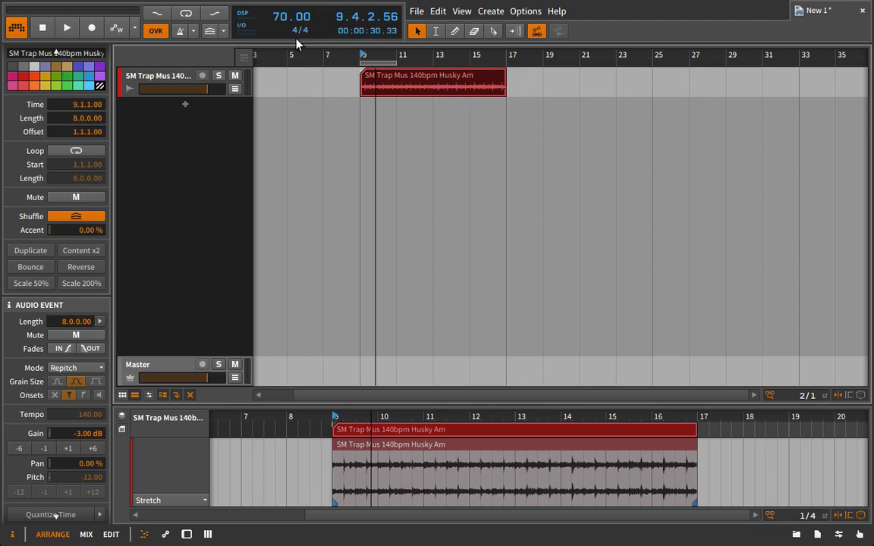
pyautogui.press('space')
pyautogui.moveTo(287, 24)
pyautogui.mouseDown()
pyautogui.moveTo(286, 12)
pyautogui.moveTo(286, 19)
pyautogui.mouseUp()
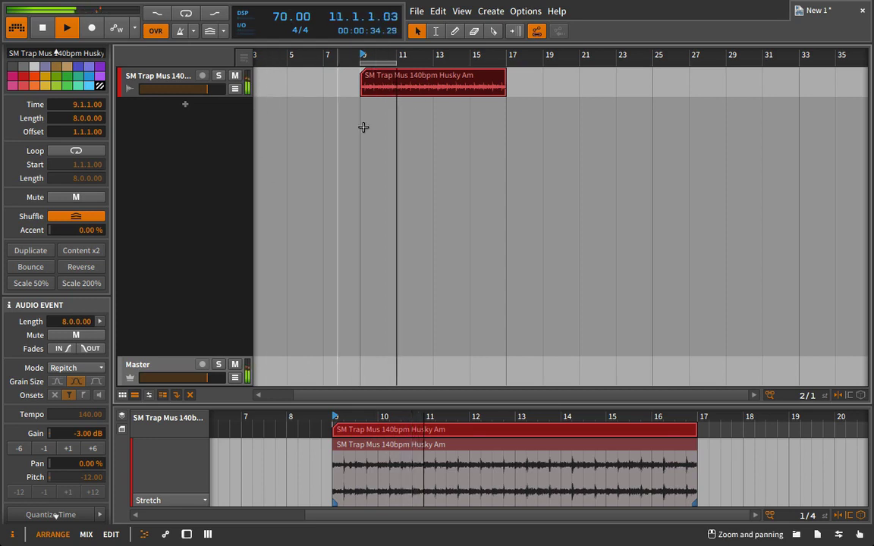
pyautogui.press('space')
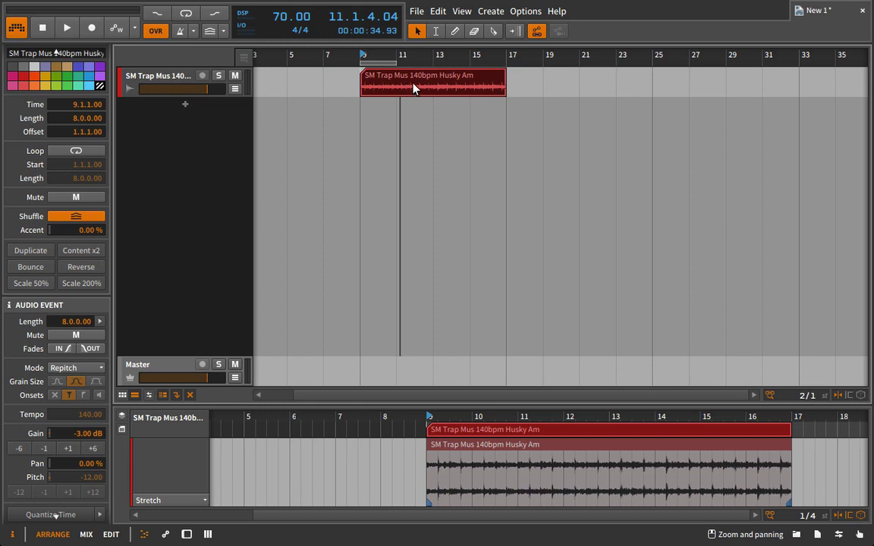
# Bounce the Husky Am clip to a new audio track with the Pre-Fader source, and delete the original track.
pyautogui.rightClick(409, 80)
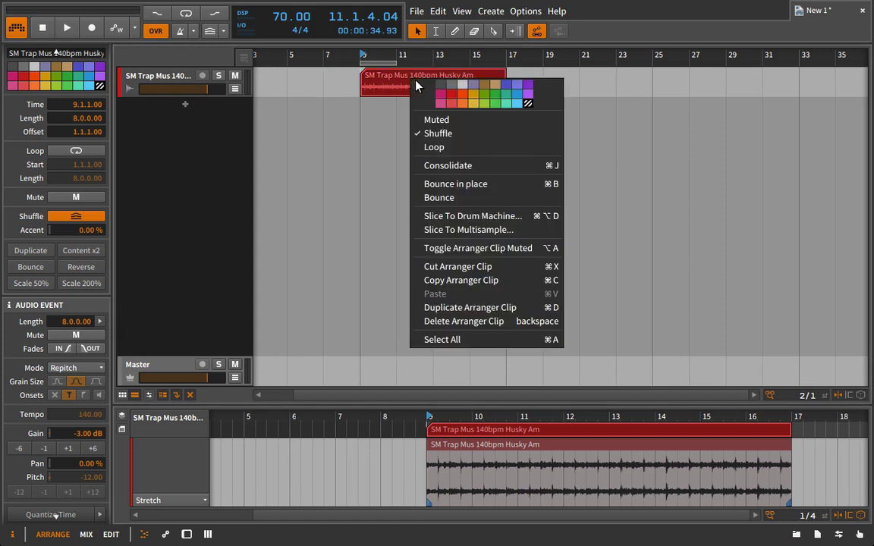
pyautogui.click(467, 199)
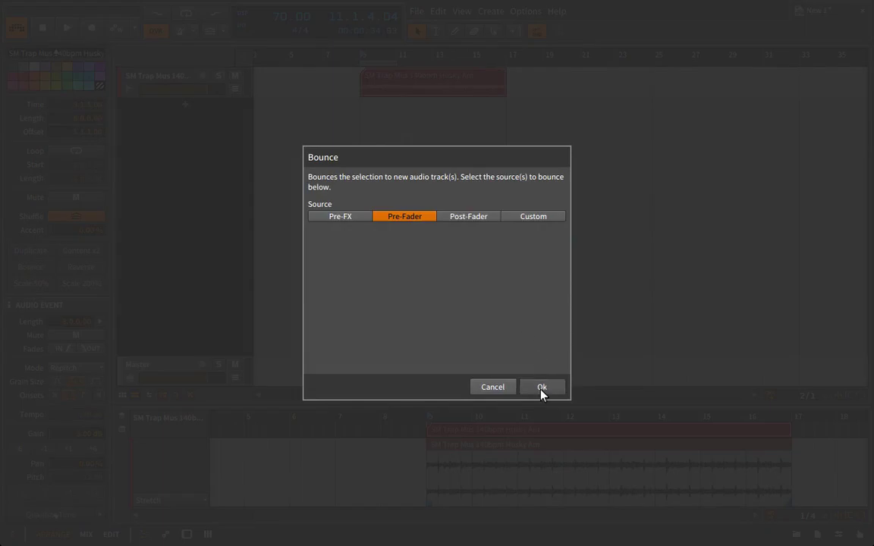
pyautogui.click(541, 388)
pyautogui.click(180, 79)
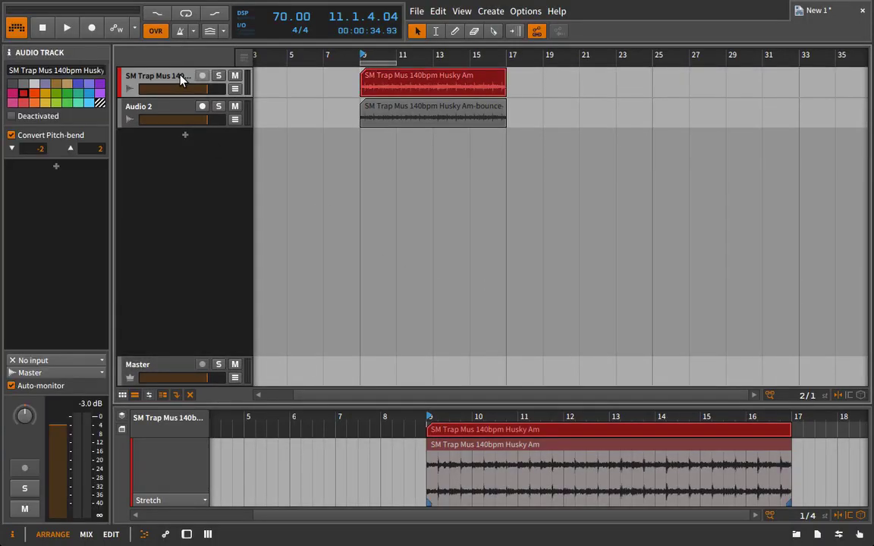
pyautogui.press('Delete')
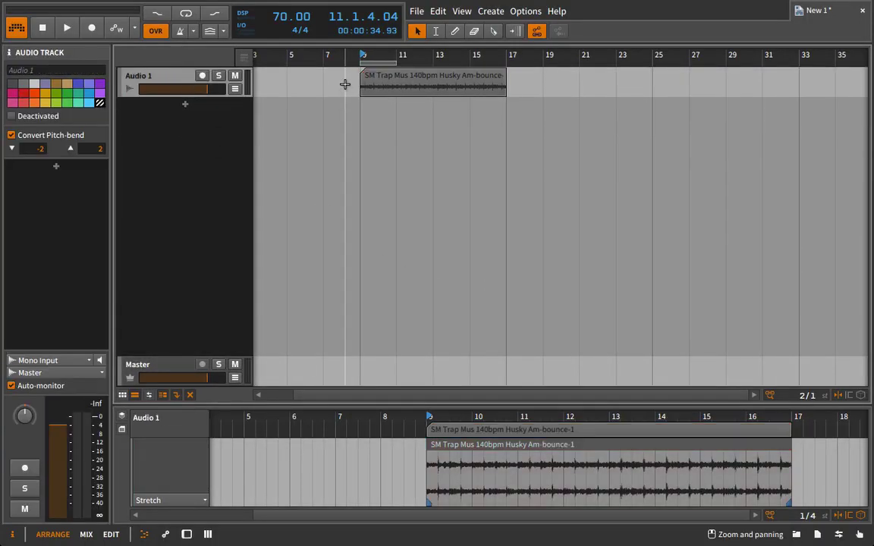
# Play the bounced Husky Am clip and raise the project tempo to 75 BPM.
pyautogui.press('space')
pyautogui.click(442, 89)
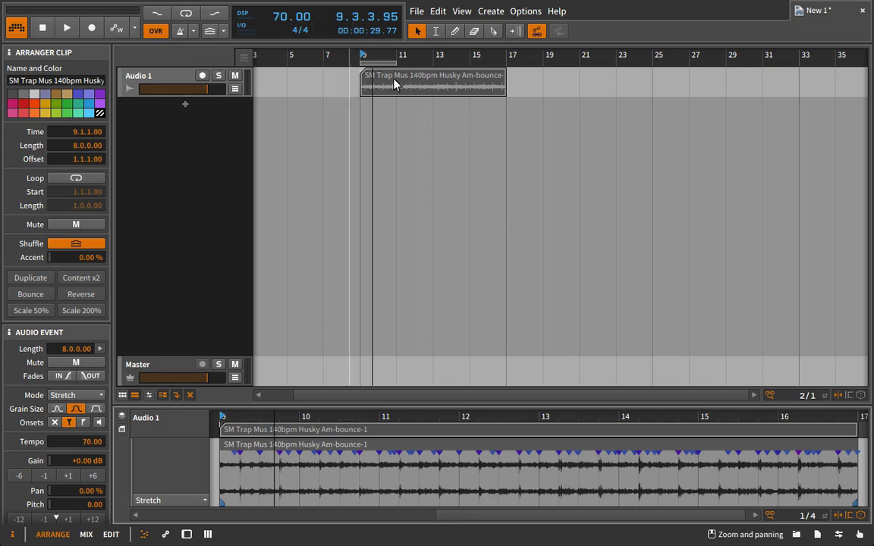
pyautogui.press('space')
pyautogui.scroll(5, 288, 26)
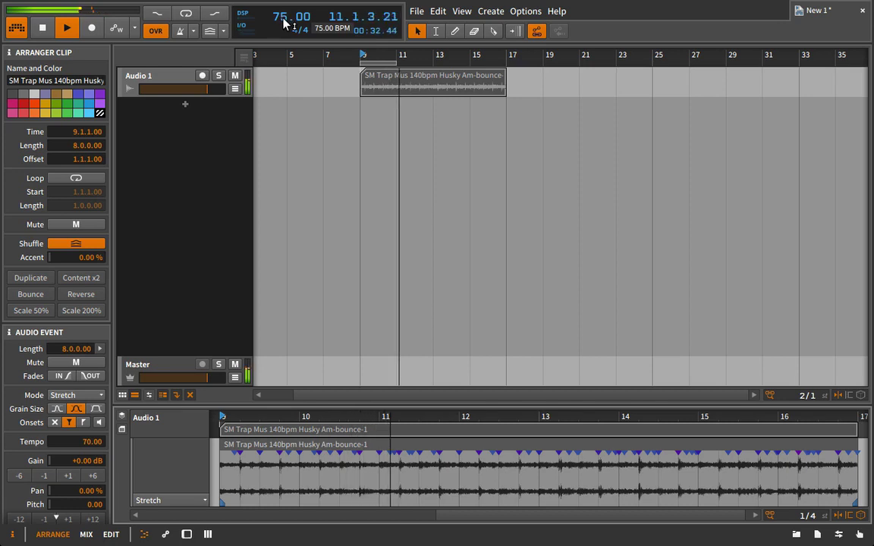
pyautogui.press('space')
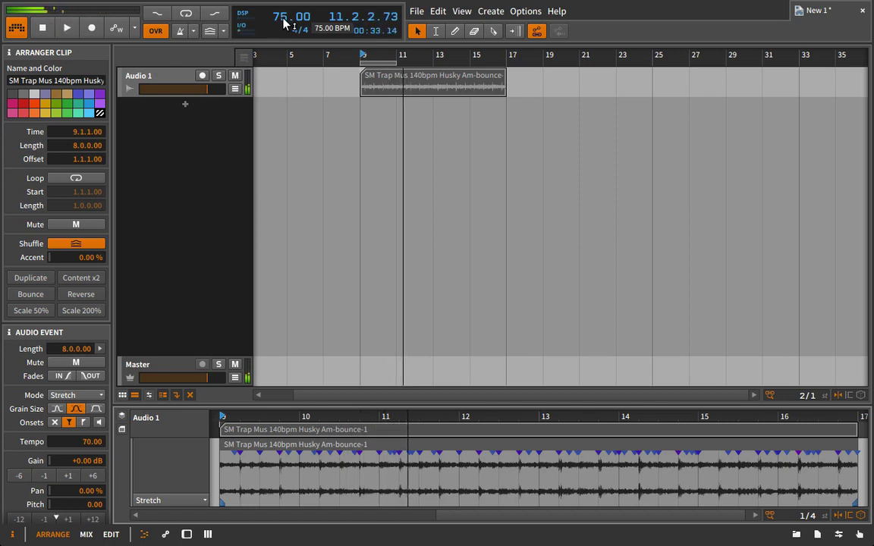
# Open the sample browser and audition the Rollin Fulll and Straight808 Fulll drum loops from the Trap folder.
pyautogui.click(796, 535)
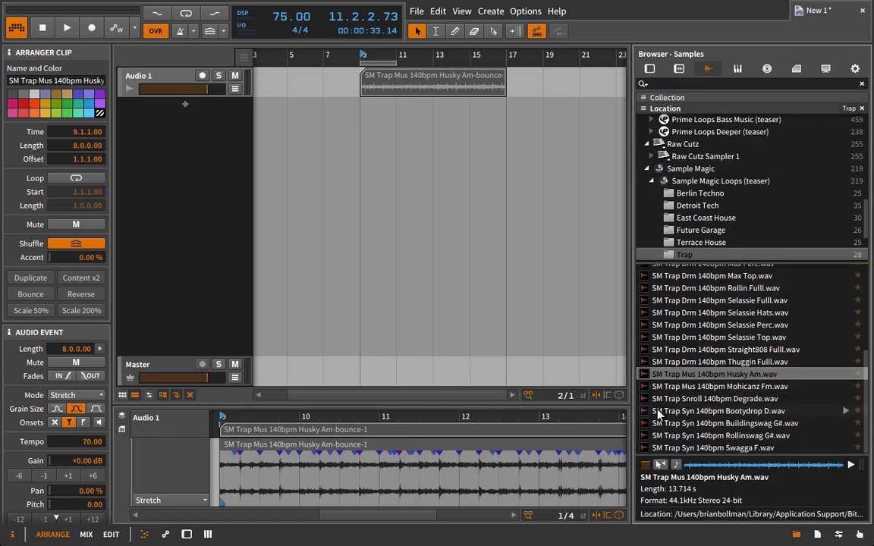
pyautogui.click(844, 288)
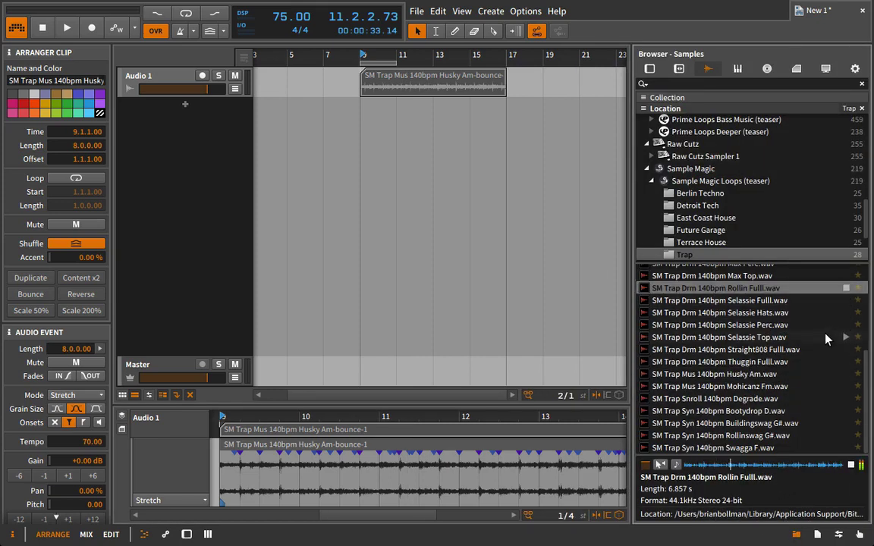
pyautogui.click(845, 349)
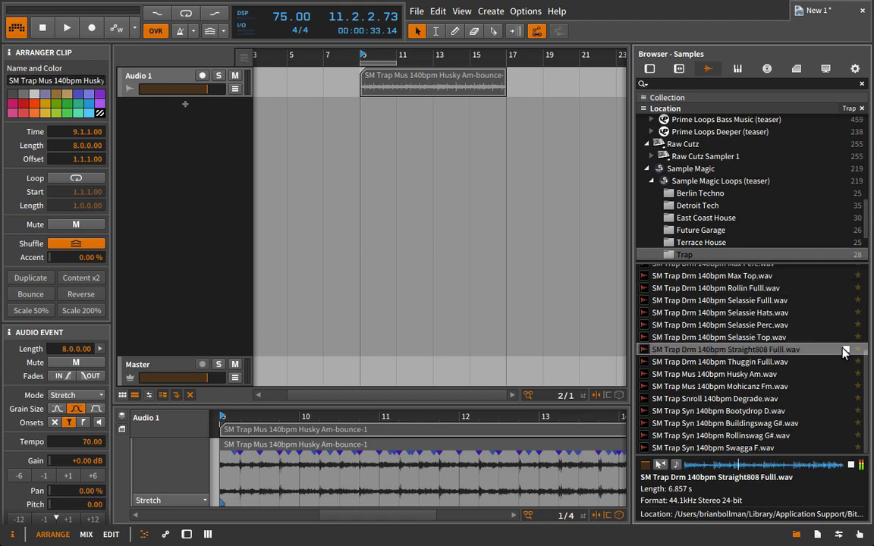
pyautogui.press('space')
pyautogui.press('space')
pyautogui.click(844, 349)
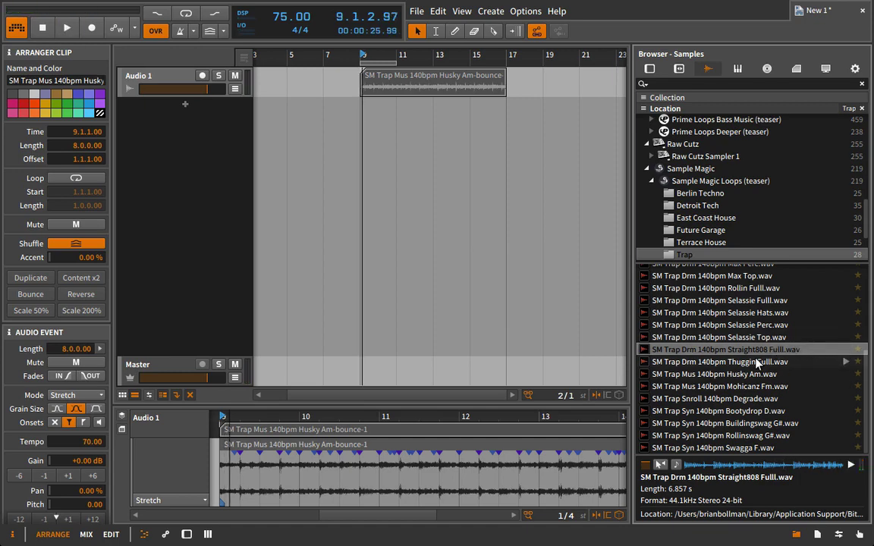
# Audition the A$$ Full drum loop from higher up in the Trap folder's sample list.
pyautogui.scroll(3, 756, 364)
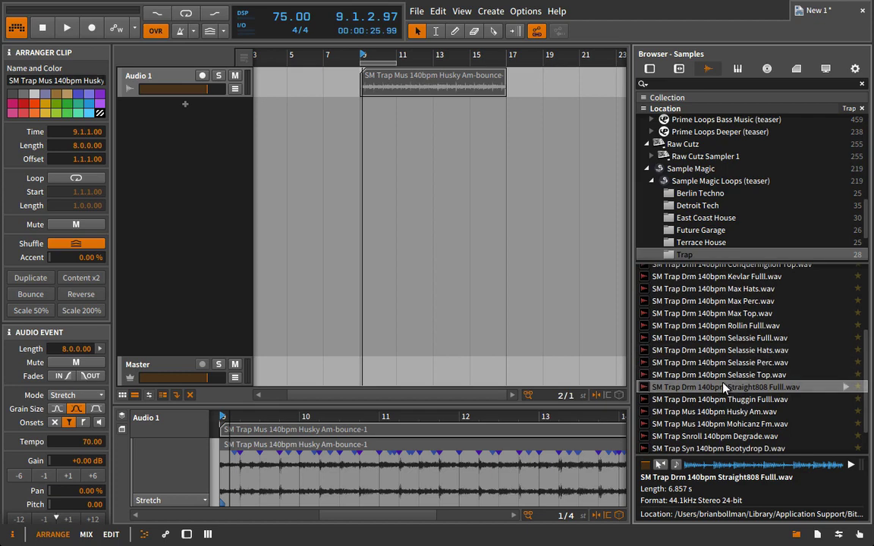
pyautogui.scroll(2, 722, 387)
pyautogui.scroll(5, 723, 387)
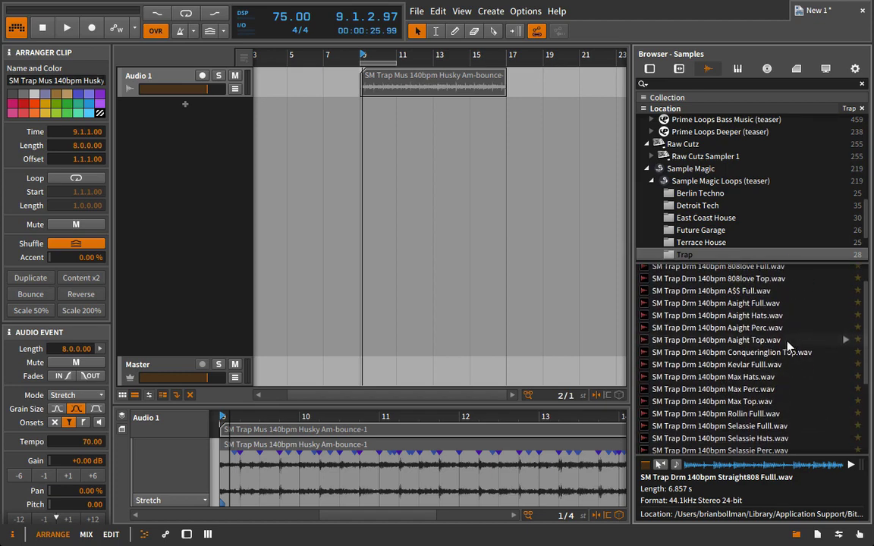
pyautogui.click(843, 291)
pyautogui.click(845, 293)
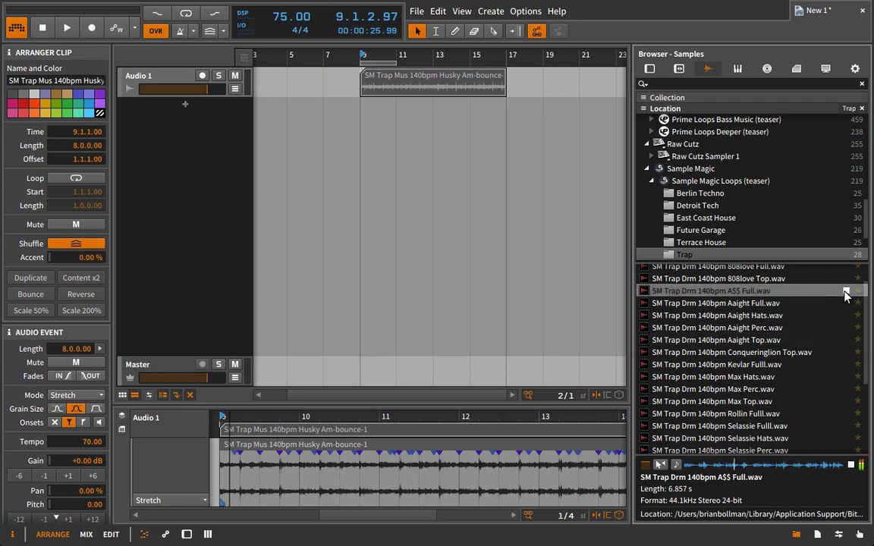
pyautogui.scroll(-1, 739, 356)
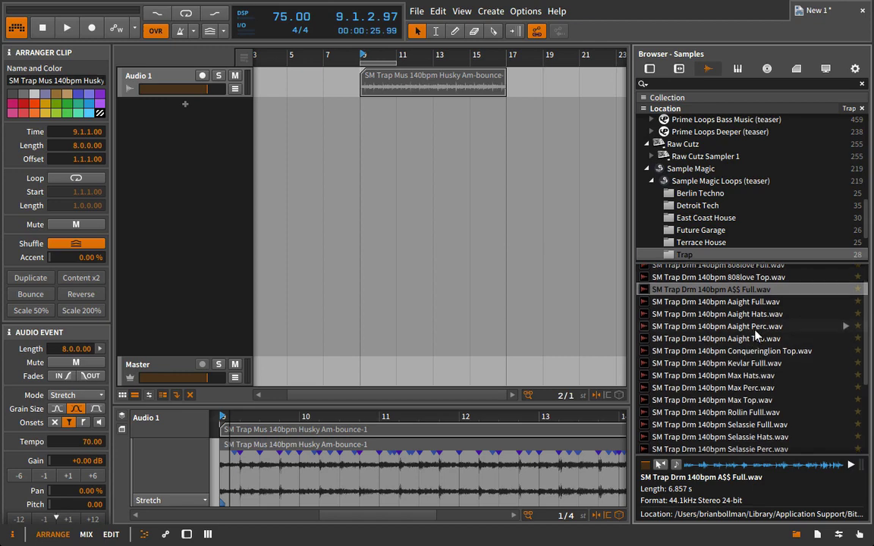
# Audition the Max Hats drum loop and add it on a new track below Audio 1, starting at bar 9.
pyautogui.click(814, 370)
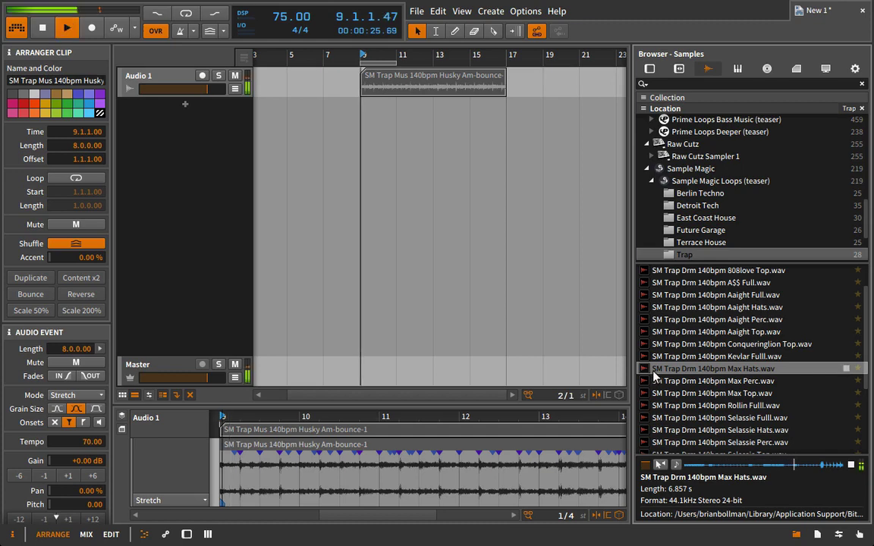
pyautogui.click(848, 381)
pyautogui.click(846, 371)
pyautogui.moveTo(512, 267); pyautogui.dragTo(370, 115)
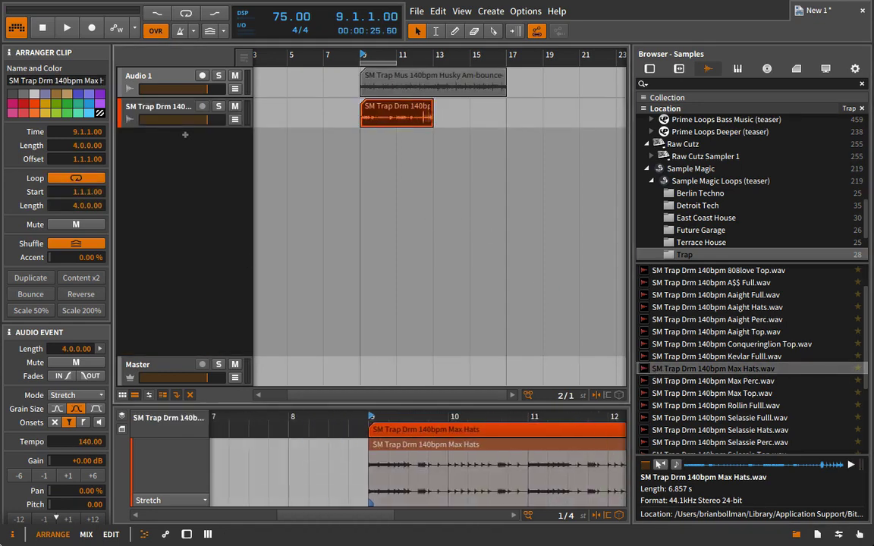
# Hide the sample browser, play both tracks, and lower the Max Hats clip's gain to -3 dB.
pyautogui.click(796, 536)
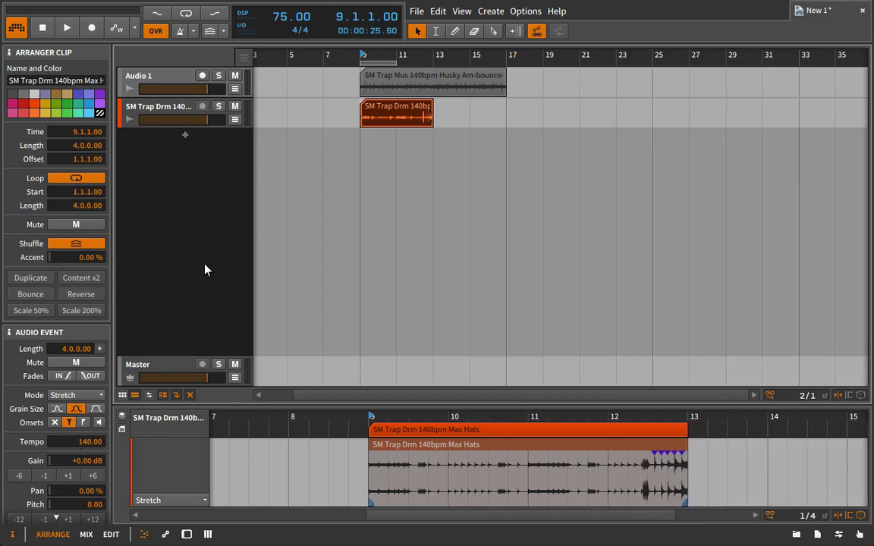
pyautogui.press('space')
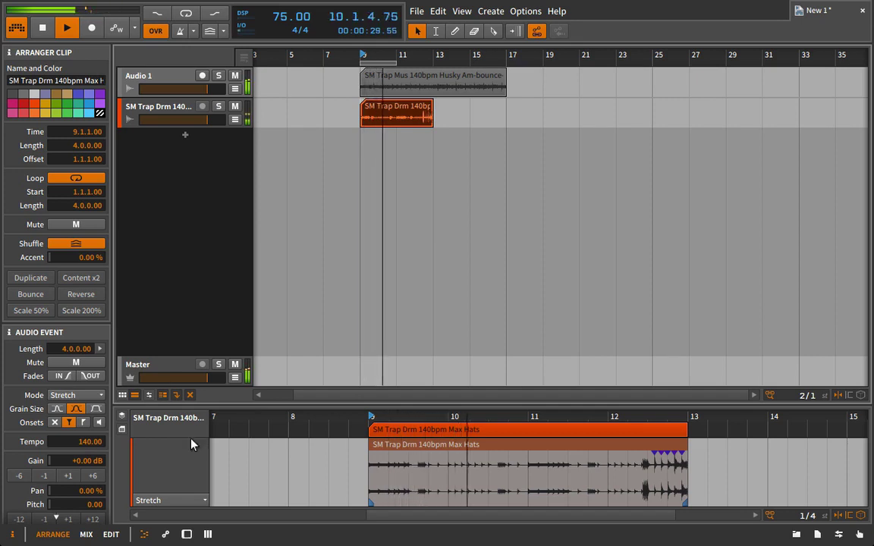
pyautogui.click(51, 472)
pyautogui.click(51, 473)
pyautogui.click(47, 476)
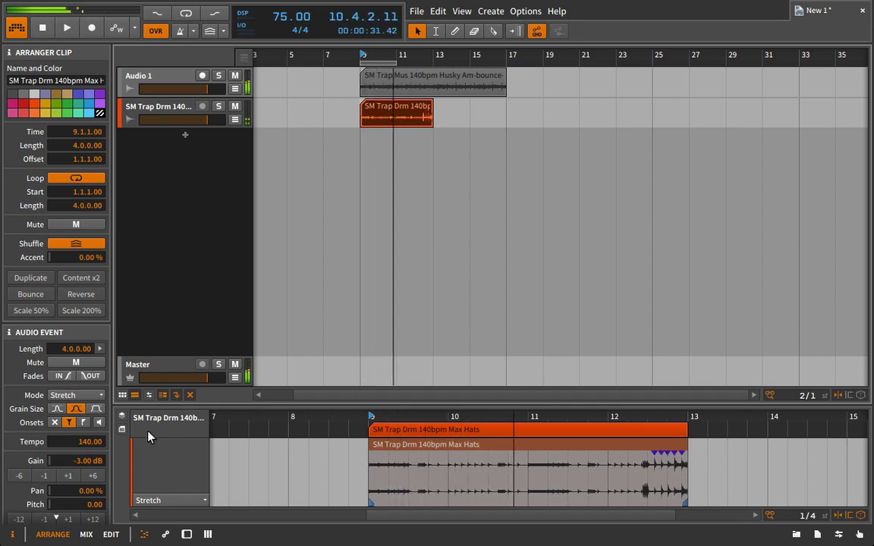
# Scale the Max Hats clip to 50% and play it together with the Husky Am clip.
pyautogui.click(46, 313)
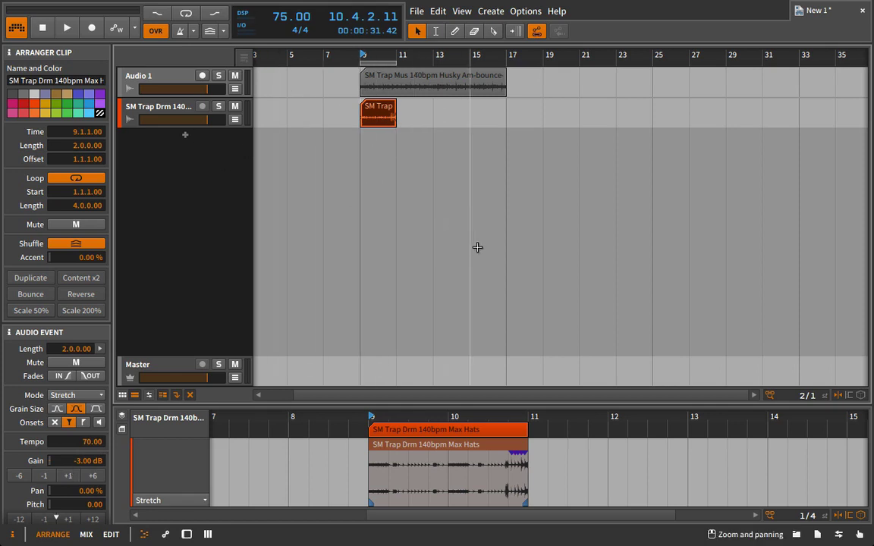
pyautogui.press('space')
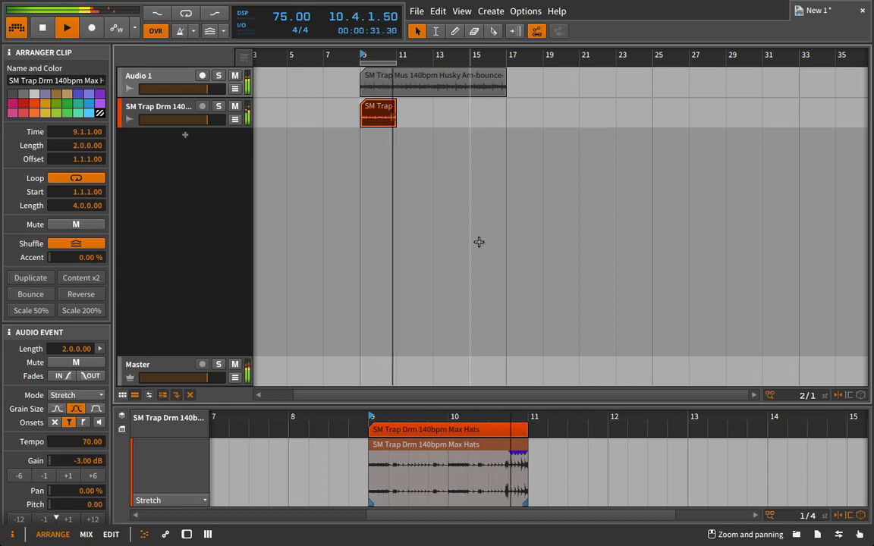
pyautogui.press('space')
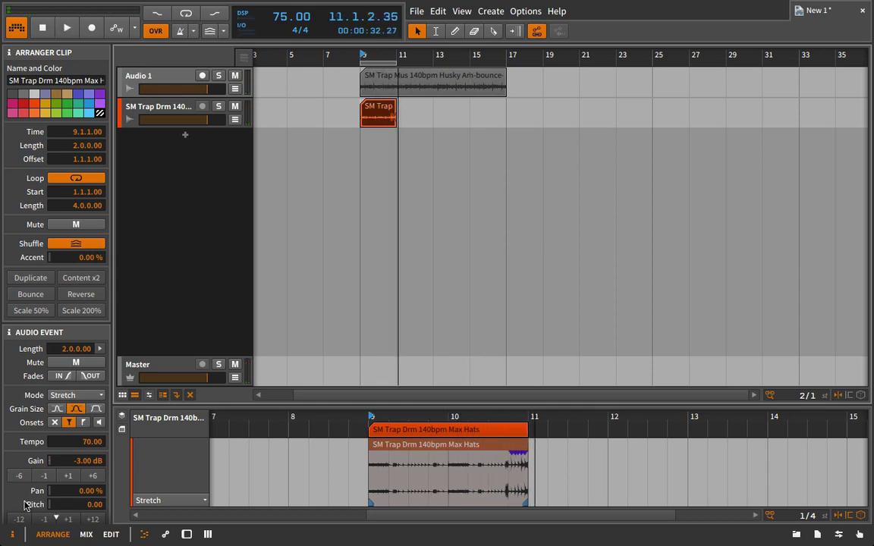
# Change the Max Hats clip's playback mode to Repitch and listen to the result.
pyautogui.click(73, 396)
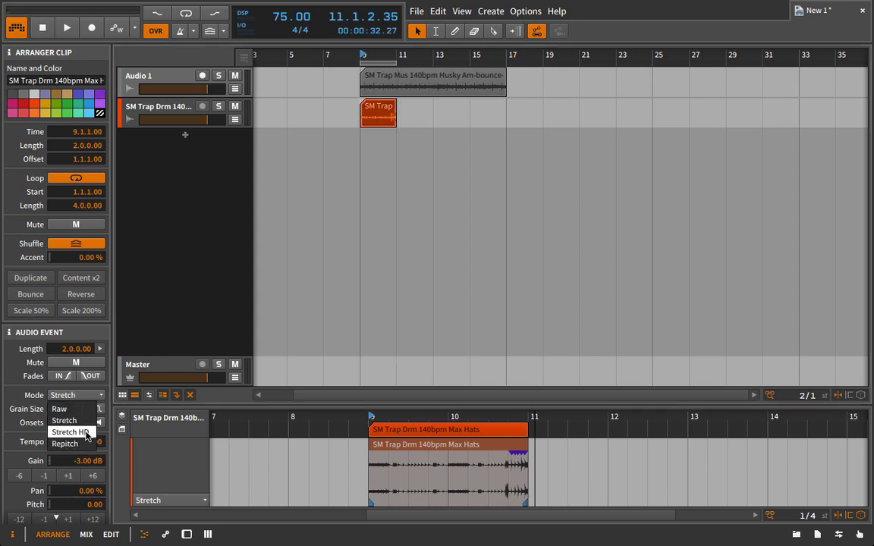
pyautogui.click(64, 443)
pyautogui.press('space')
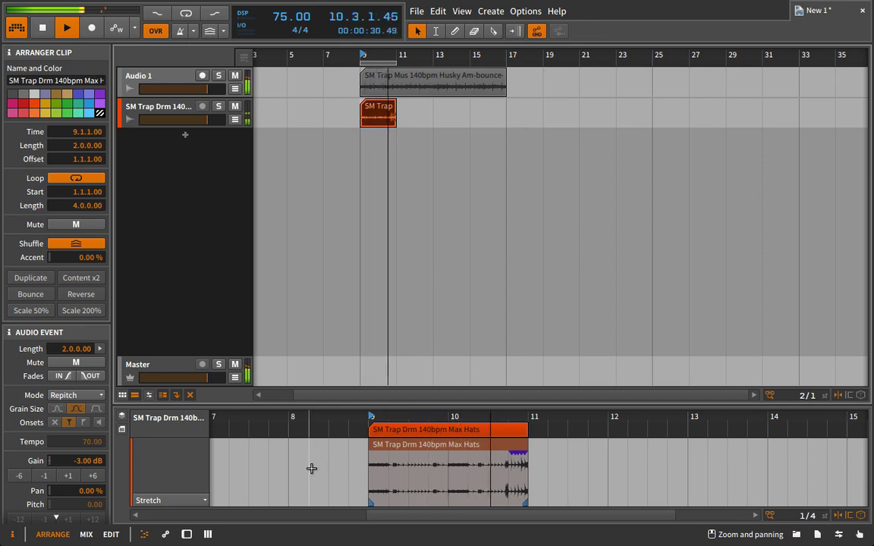
pyautogui.press('space')
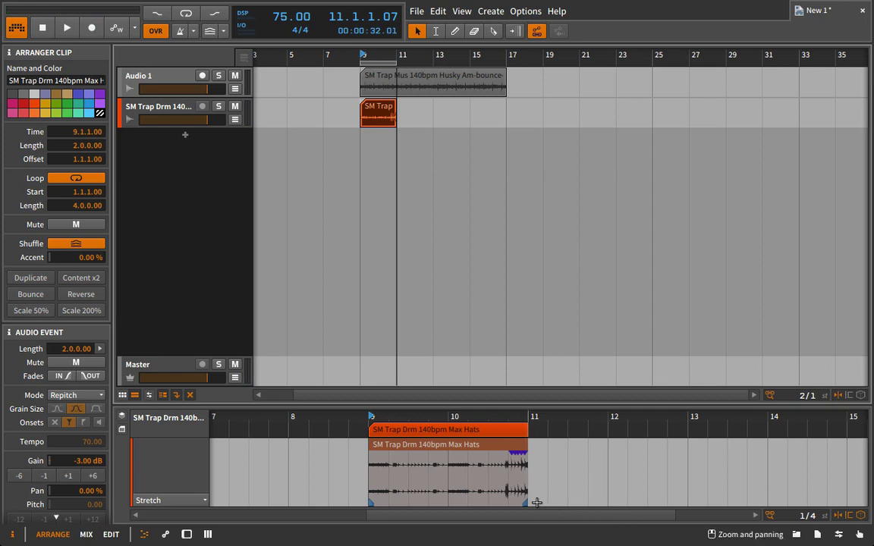
# Turn off looping for the Max Hats clip and extend the clip's end to bar 12.
pyautogui.doubleClick(512, 430)
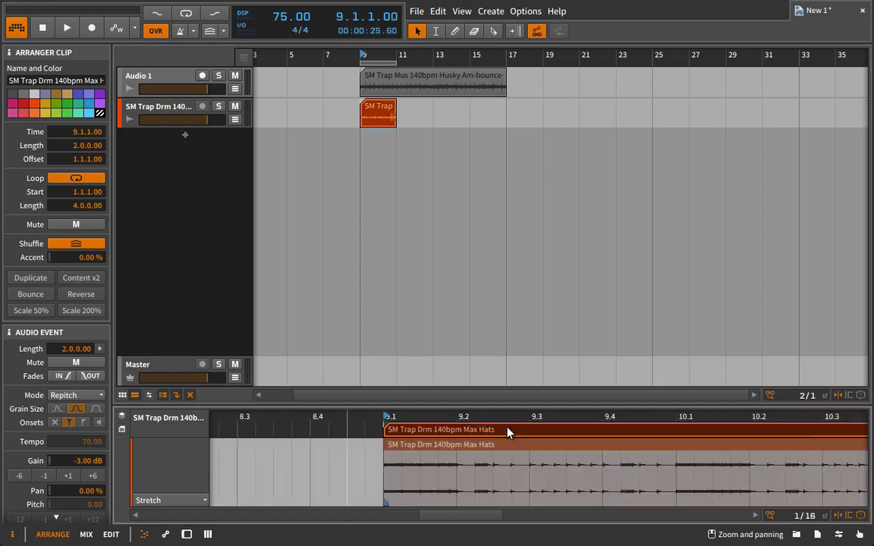
pyautogui.moveTo(393, 417); pyautogui.dragTo(378, 409)
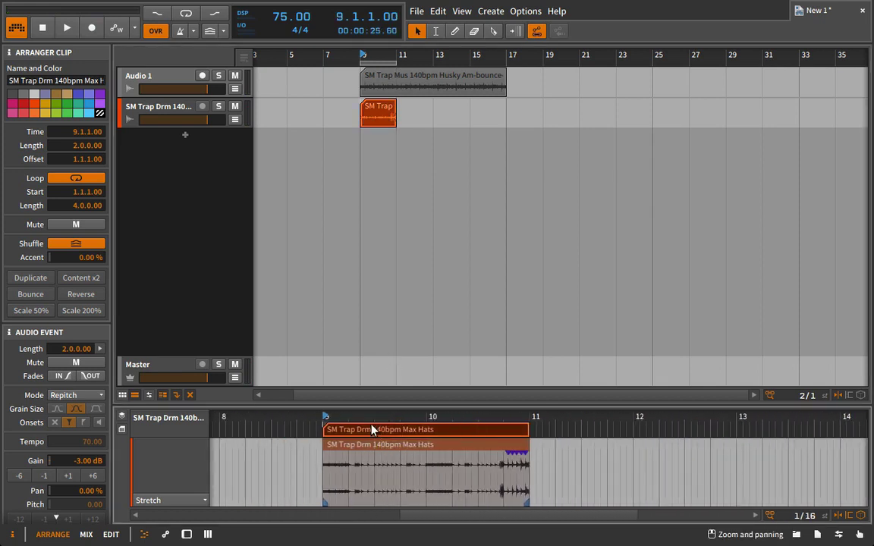
pyautogui.rightClick(370, 447)
pyautogui.click(410, 364)
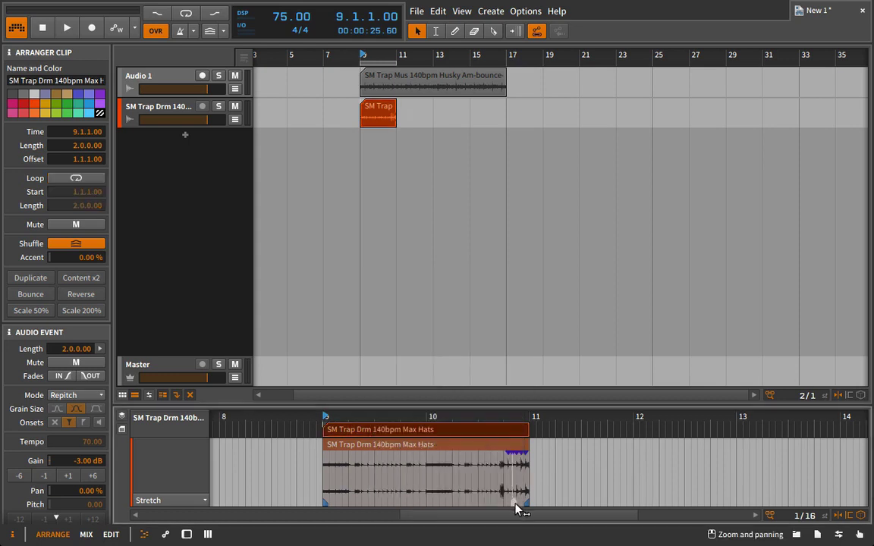
pyautogui.moveTo(529, 431); pyautogui.dragTo(632, 434)
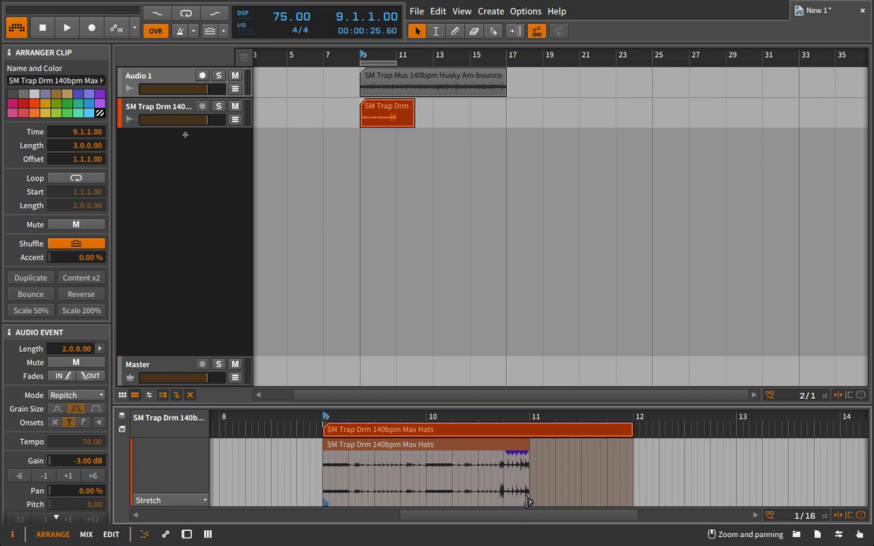
# During playback, try stretching the Max Hats audio event to three bars and restore its two-bar length.
pyautogui.press('space')
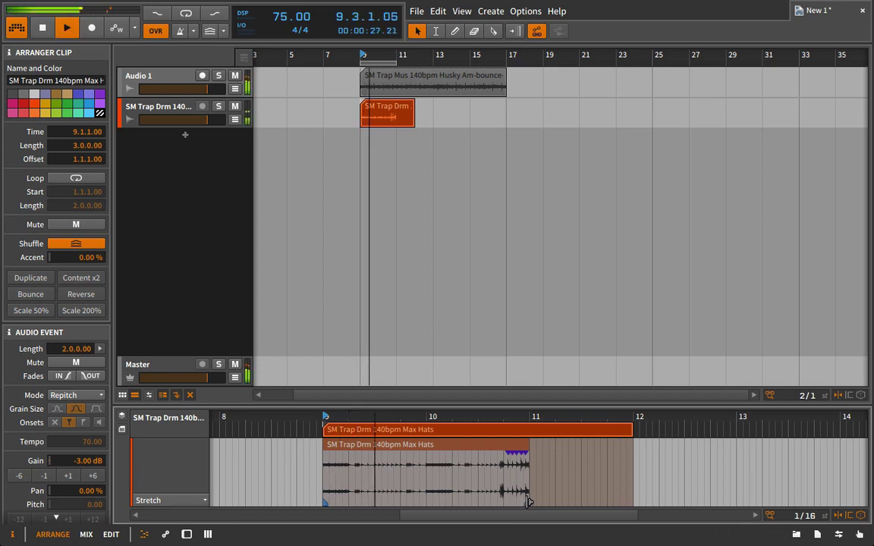
pyautogui.moveTo(529, 501); pyautogui.dragTo(618, 505)
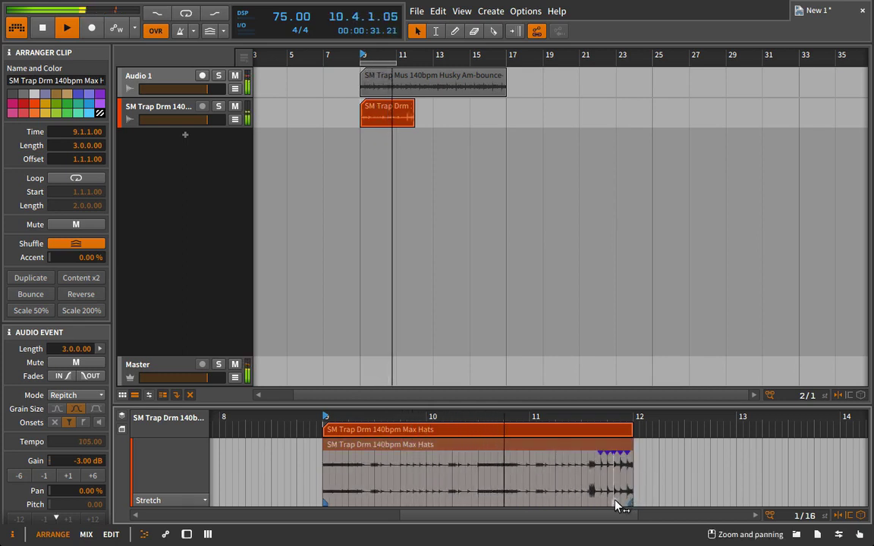
pyautogui.click(628, 492)
pyautogui.moveTo(628, 491)
pyautogui.mouseDown()
pyautogui.moveTo(590, 499)
pyautogui.moveTo(496, 474)
pyautogui.mouseUp()
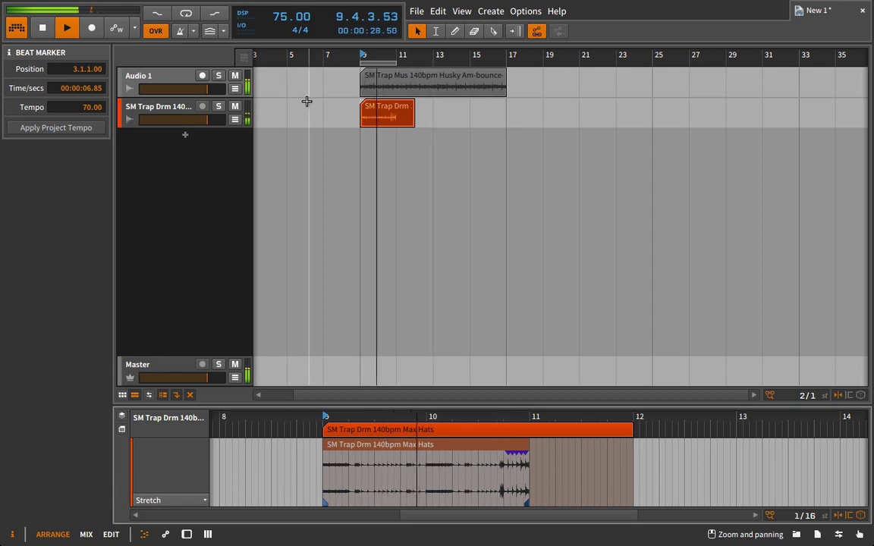
# While the loops play, try the project tempo at 70 BPM and settle on 72 BPM.
pyautogui.scroll(-5, 279, 28)
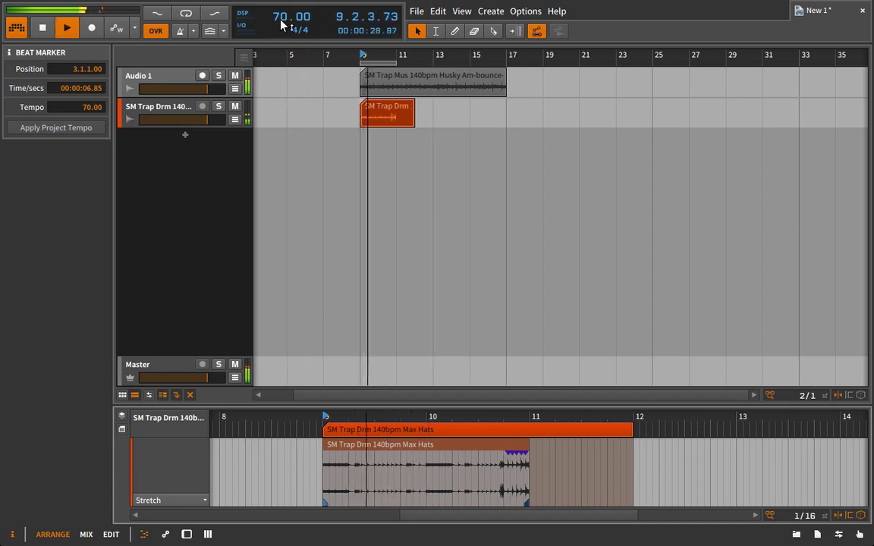
pyautogui.scroll(2, 287, 24)
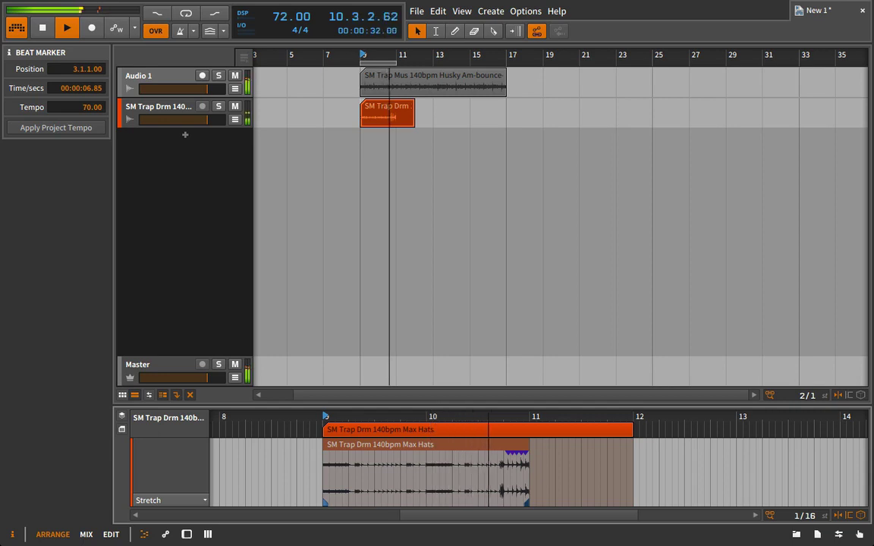
pyautogui.scroll(-1, 287, 23)
pyautogui.scroll(2, 287, 23)
pyautogui.scroll(-1, 286, 24)
# Switch the Max Hats clip to Stretch HD mode and lower its pitch by two semitones.
pyautogui.moveTo(427, 416); pyautogui.dragTo(424, 373)
pyautogui.click(390, 116)
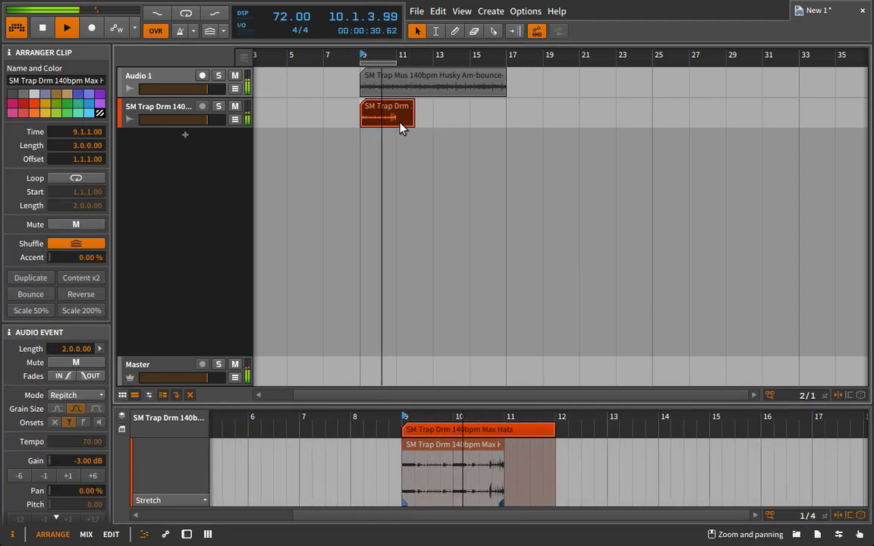
pyautogui.scroll(-1, 58, 442)
pyautogui.scroll(-1, 65, 493)
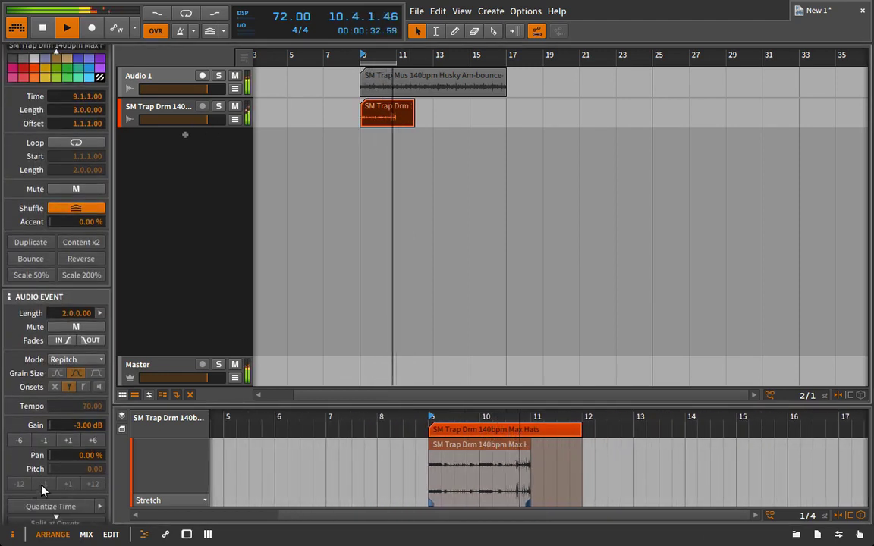
pyautogui.click(95, 361)
pyautogui.click(83, 395)
pyautogui.click(47, 486)
pyautogui.click(47, 486)
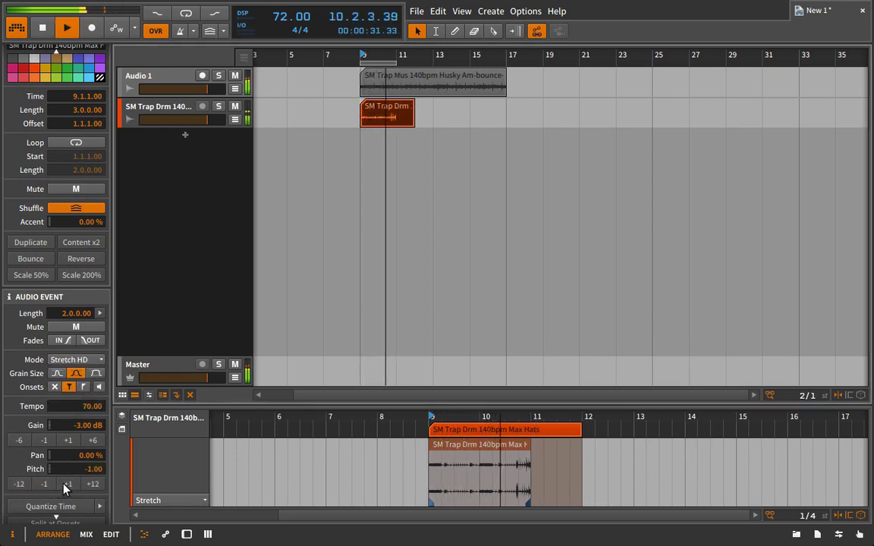
pyautogui.press('space')
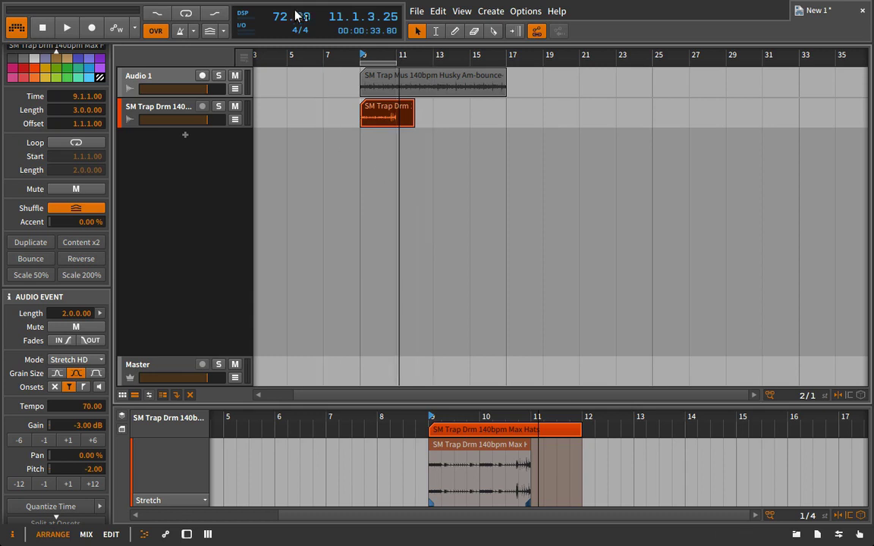
# Play the loops with the metronome on and reduce the drum track's volume slightly.
pyautogui.click(385, 114)
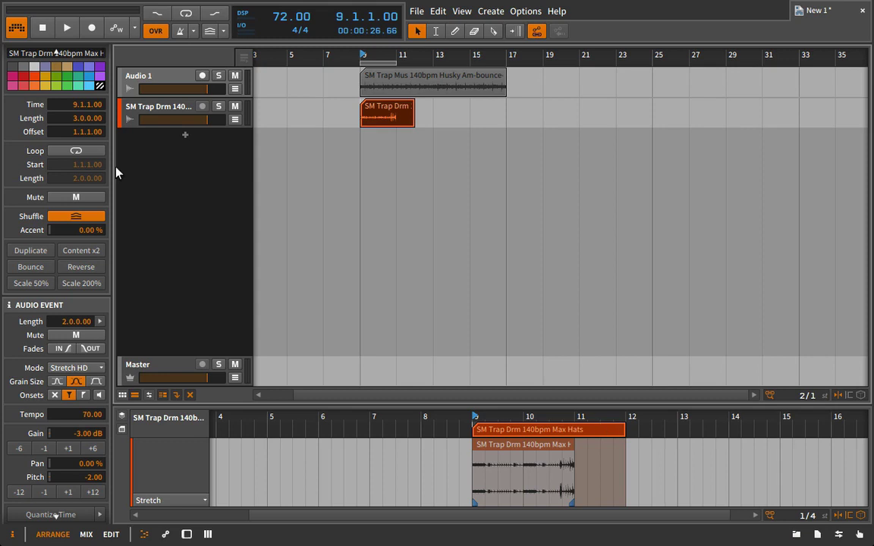
pyautogui.click(180, 33)
pyautogui.press('space')
pyautogui.moveTo(206, 119); pyautogui.dragTo(195, 120)
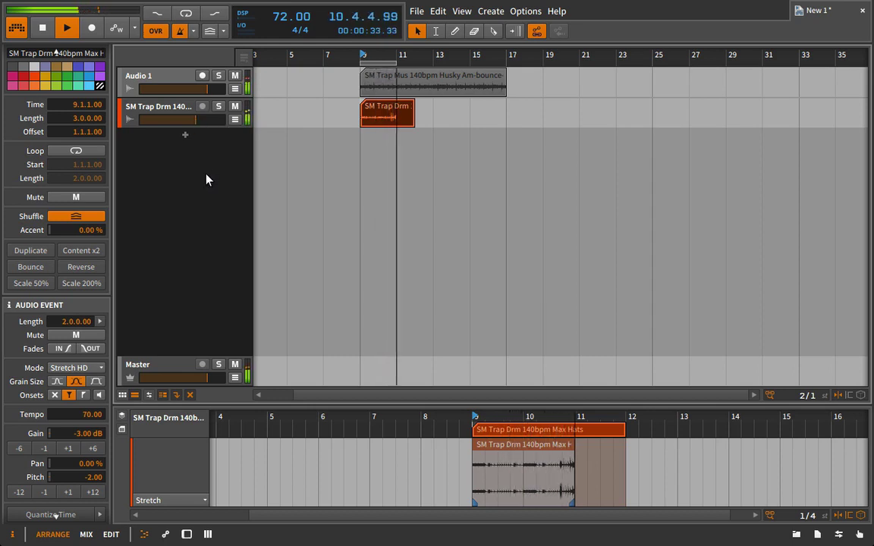
pyautogui.press('space')
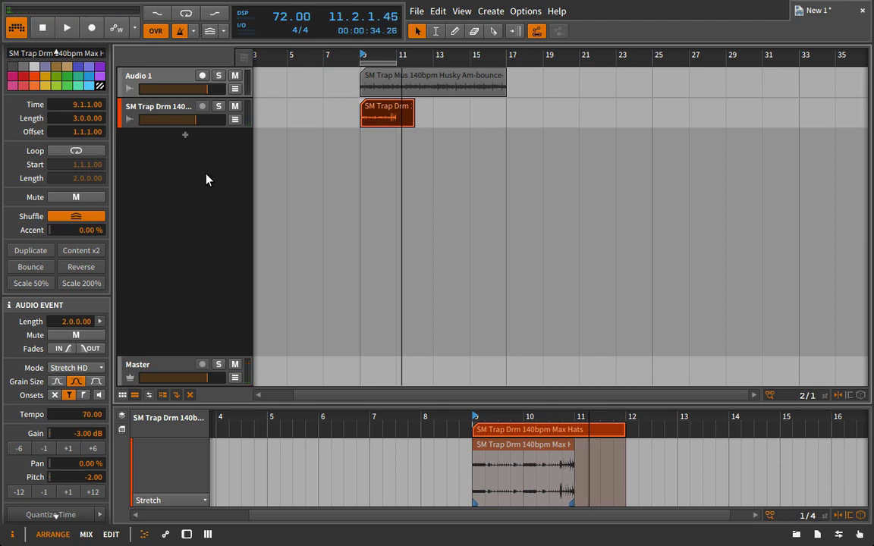
# Set the playback start to 10.4 and split the Max Hats clip there with the Knife tool.
pyautogui.scroll(10, 578, 417)
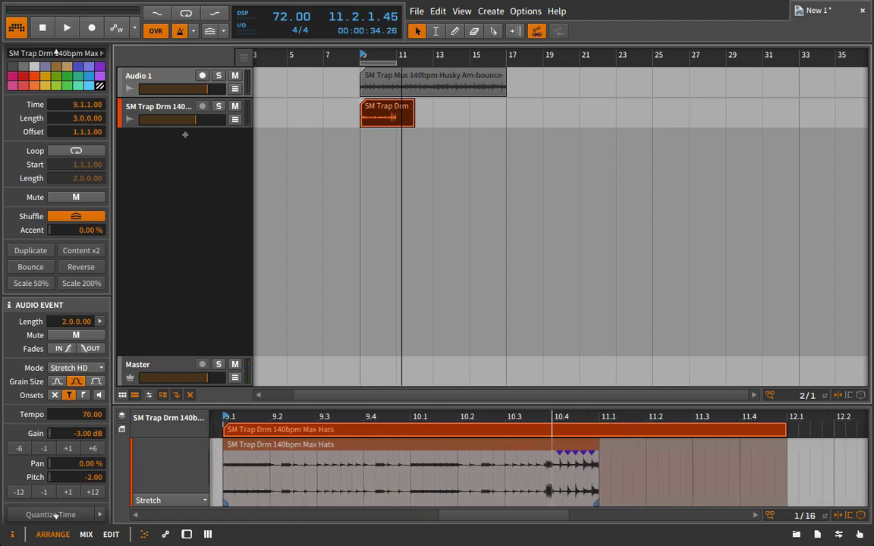
pyautogui.doubleClick(516, 416)
pyautogui.press('space')
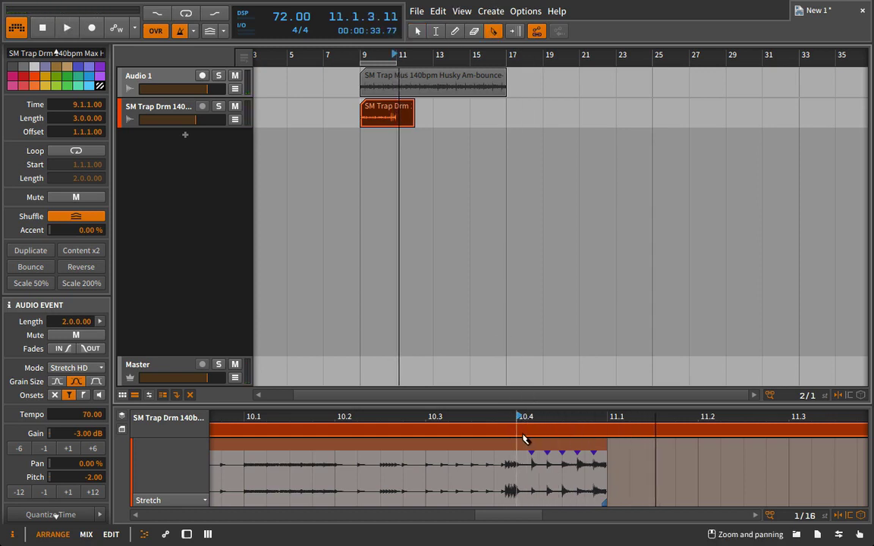
pyautogui.click(522, 438)
pyautogui.scroll(-7, 522, 418)
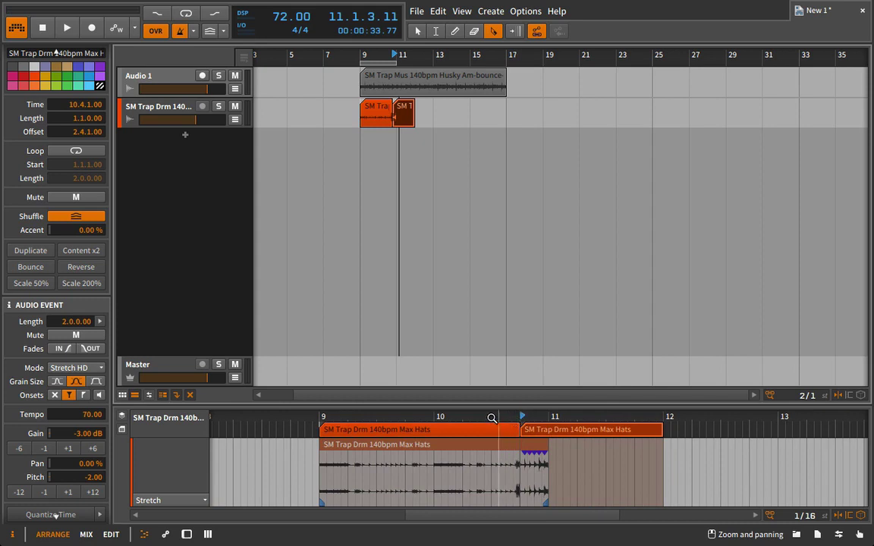
# Delete the front part of the split Max Hats clip and trim the remaining part to end at bar 11.
pyautogui.press('space')
pyautogui.press('1')
pyautogui.click(453, 434)
pyautogui.press('Delete')
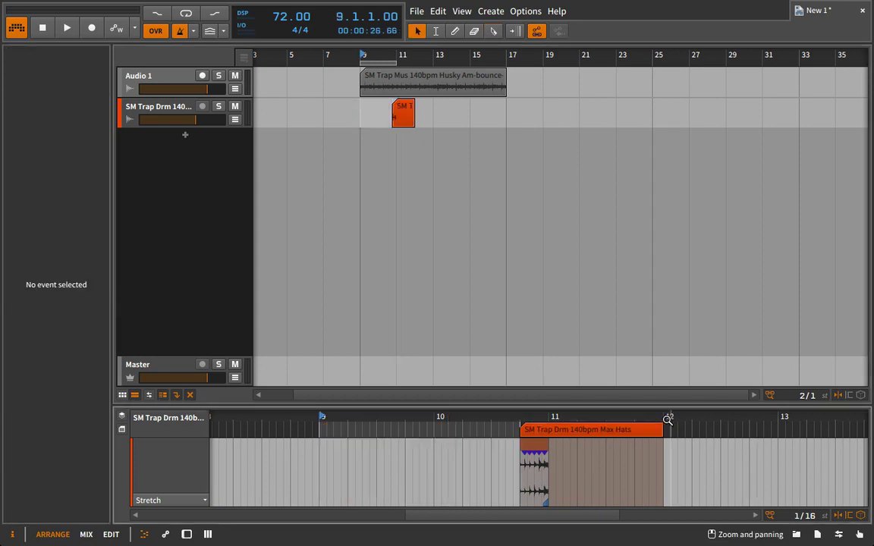
pyautogui.moveTo(660, 427); pyautogui.dragTo(548, 427)
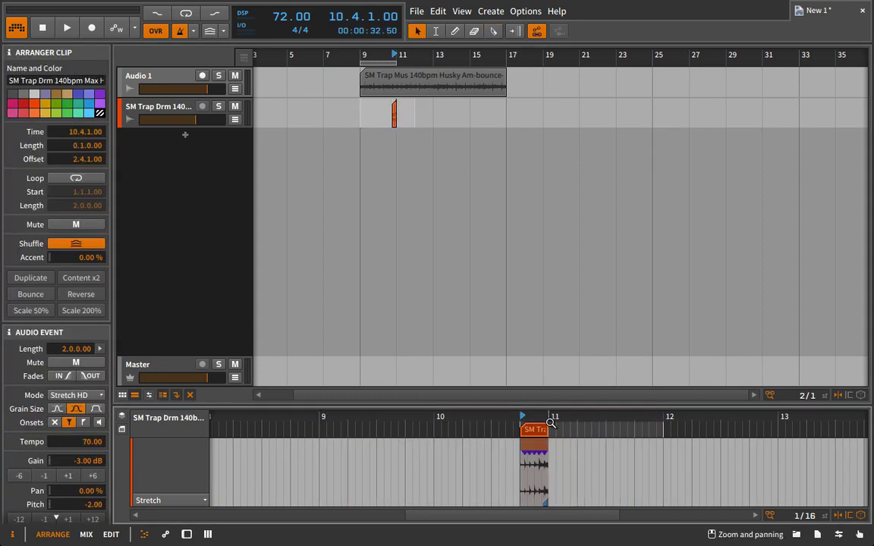
# Move the one-beat hat fill to 12.4 and copy it to 16.4 at the end of the Husky Am clip.
pyautogui.scroll(5, 388, 114)
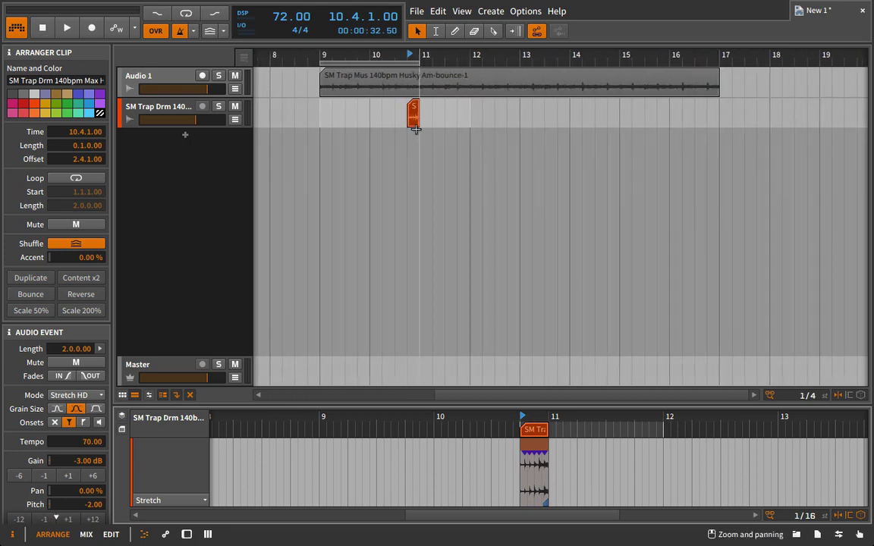
pyautogui.moveTo(414, 124); pyautogui.dragTo(514, 120)
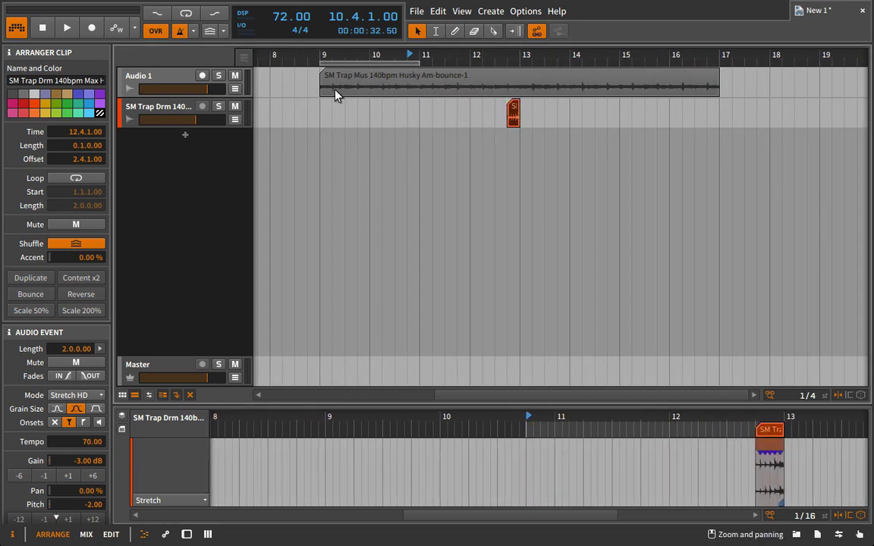
pyautogui.moveTo(512, 112); pyautogui.dragTo(717, 121)
pyautogui.moveTo(533, 54); pyautogui.dragTo(528, 118)
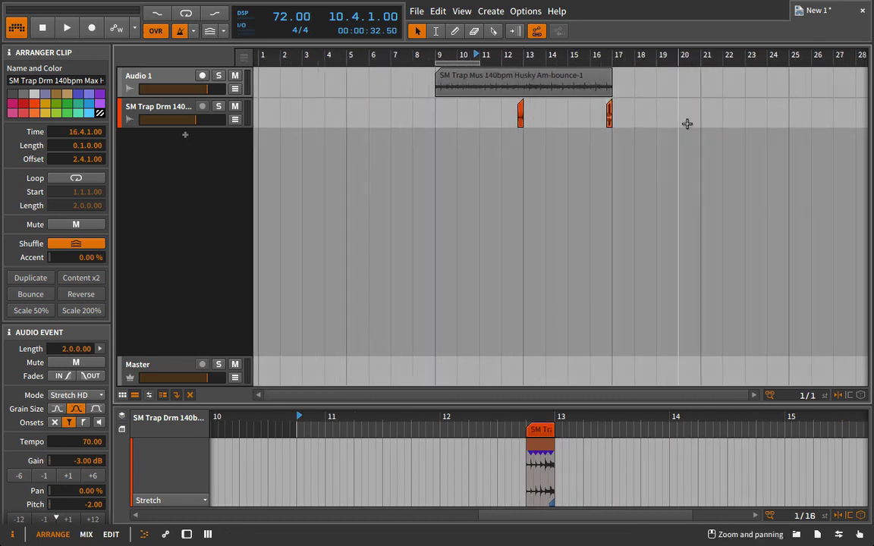
# Select the fill at 16.4 and play the arrangement from bar 12 with the metronome off.
pyautogui.click(609, 117)
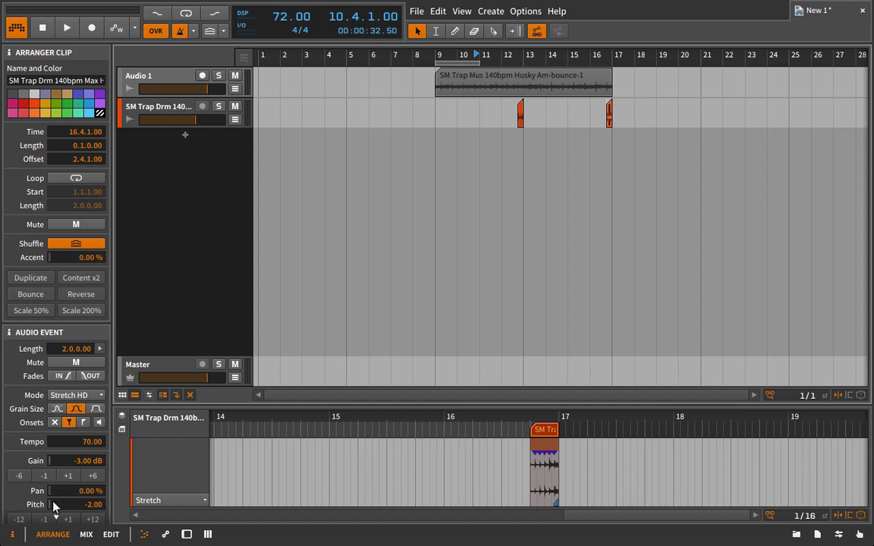
pyautogui.moveTo(503, 54)
pyautogui.mouseDown()
pyautogui.moveTo(503, 64)
pyautogui.moveTo(503, 55)
pyautogui.mouseUp()
pyautogui.press('space')
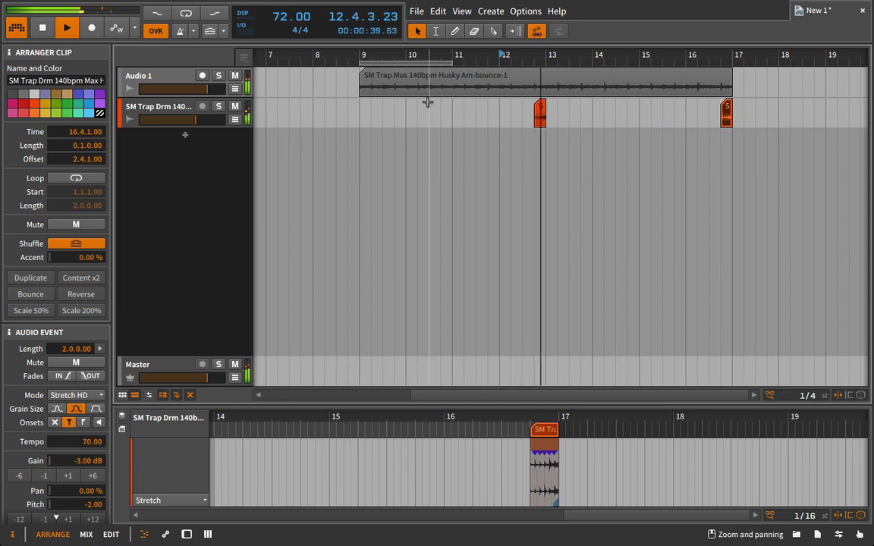
# Play the arrangement from bar 16 and set the pitch of the hat fill at 16.4 to -4.
pyautogui.click(697, 56)
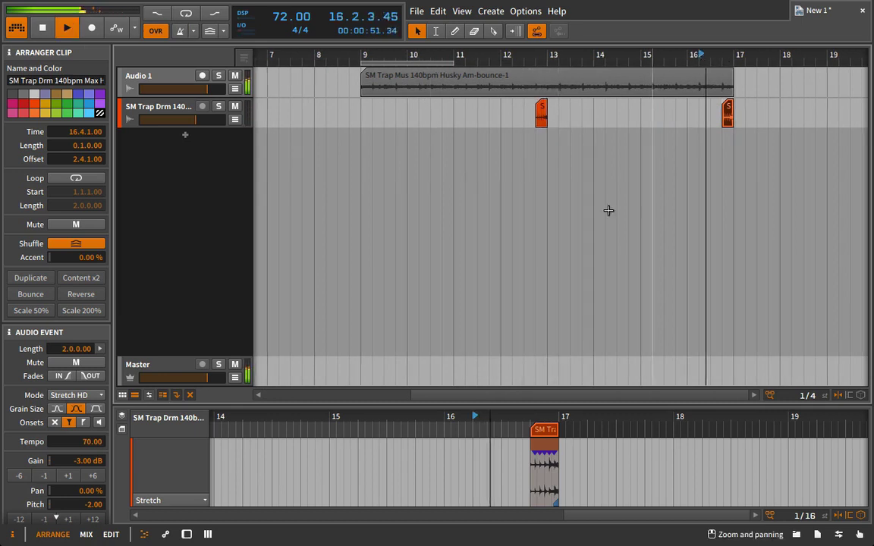
pyautogui.scroll(-2, 33, 471)
pyautogui.click(44, 472)
pyautogui.click(44, 473)
pyautogui.click(44, 473)
pyautogui.click(44, 472)
pyautogui.click(45, 472)
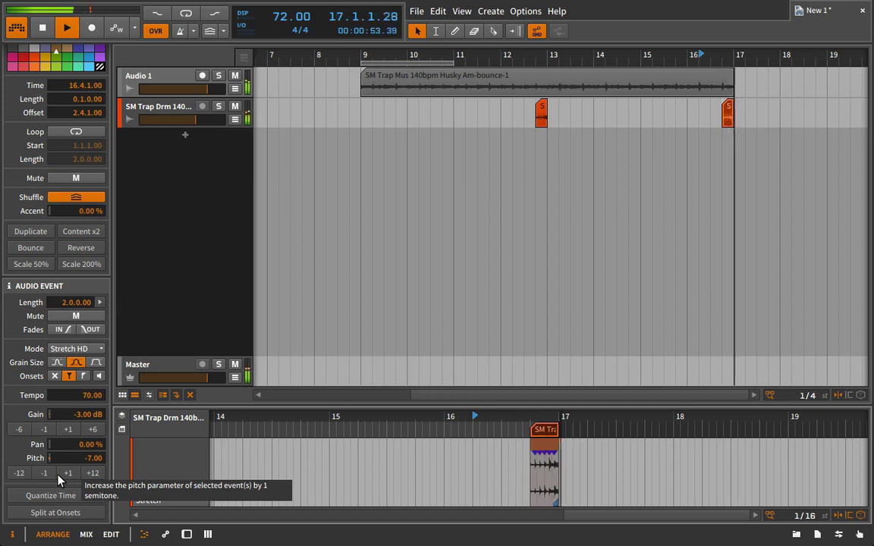
pyautogui.click(59, 473)
pyautogui.click(59, 473)
pyautogui.click(59, 474)
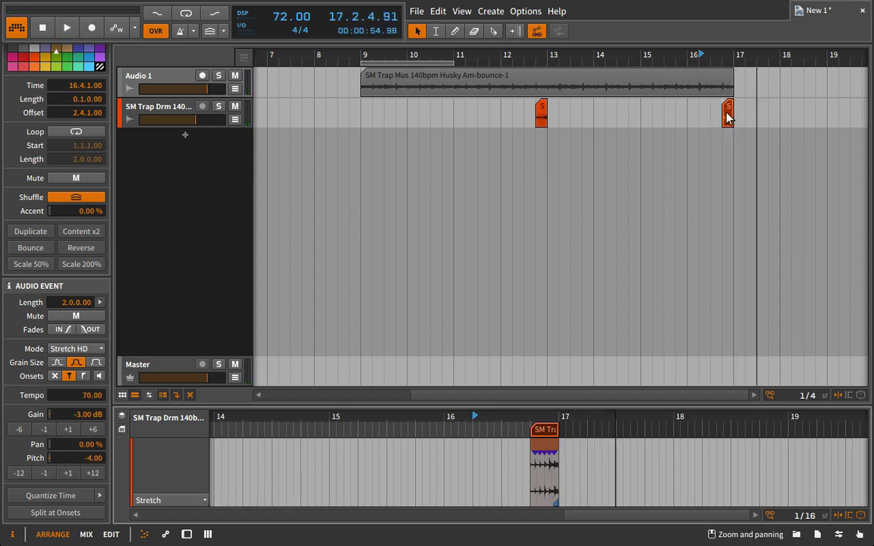
# Open the fill at 16.4 in an enlarged detail editor, display its onsets and split it at the onsets.
pyautogui.click(726, 114)
pyautogui.moveTo(546, 418); pyautogui.dragTo(548, 474)
pyautogui.moveTo(507, 404); pyautogui.dragTo(510, 227)
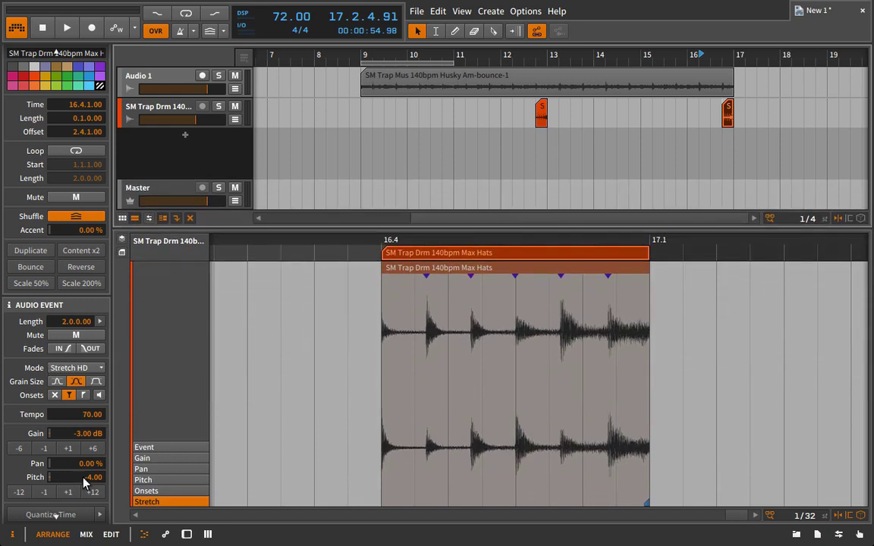
pyautogui.click(185, 492)
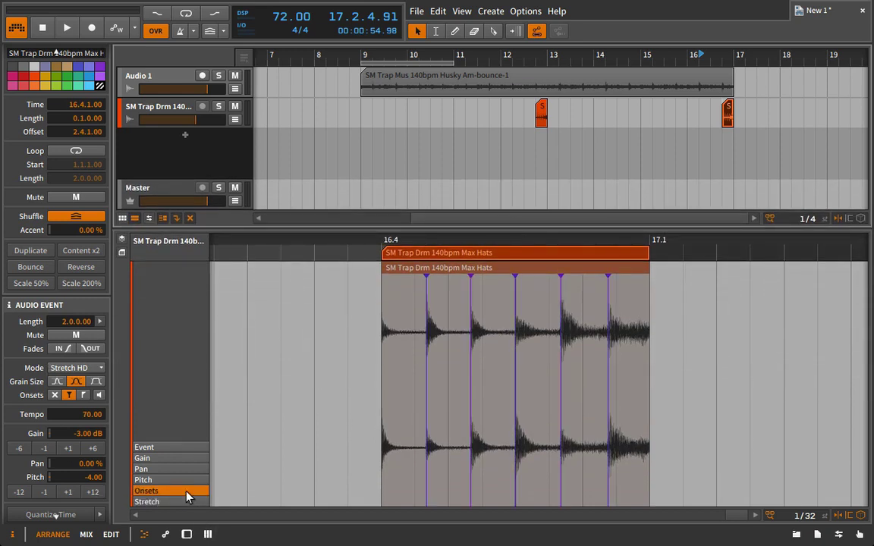
pyautogui.scroll(-1, 45, 470)
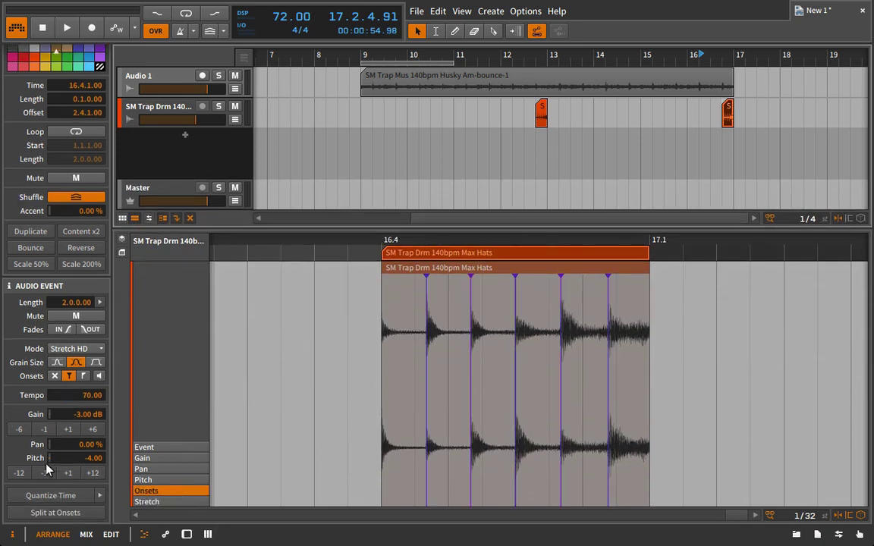
pyautogui.click(55, 513)
# Lower the pitch of the successive hat slices step by step, leaving the first at -4 and ending with -9 on the last.
pyautogui.click(397, 270)
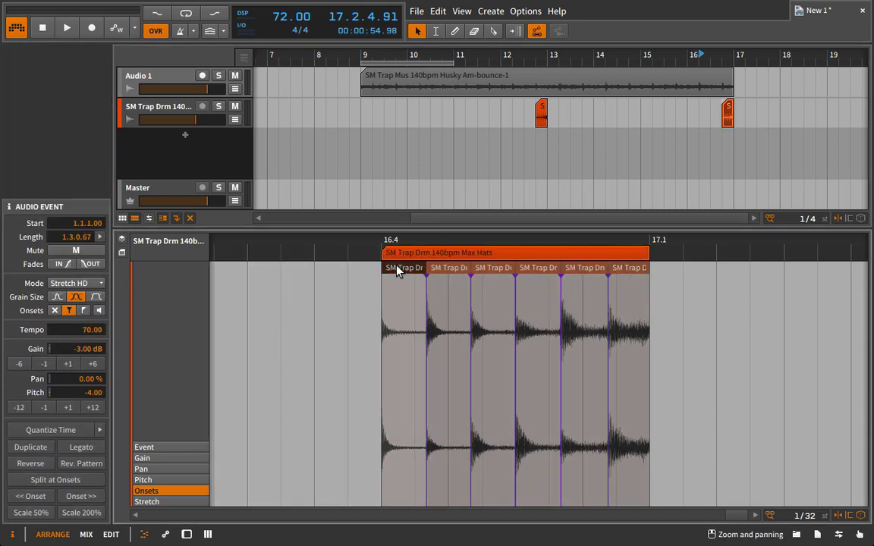
pyautogui.click(447, 270)
pyautogui.click(492, 270)
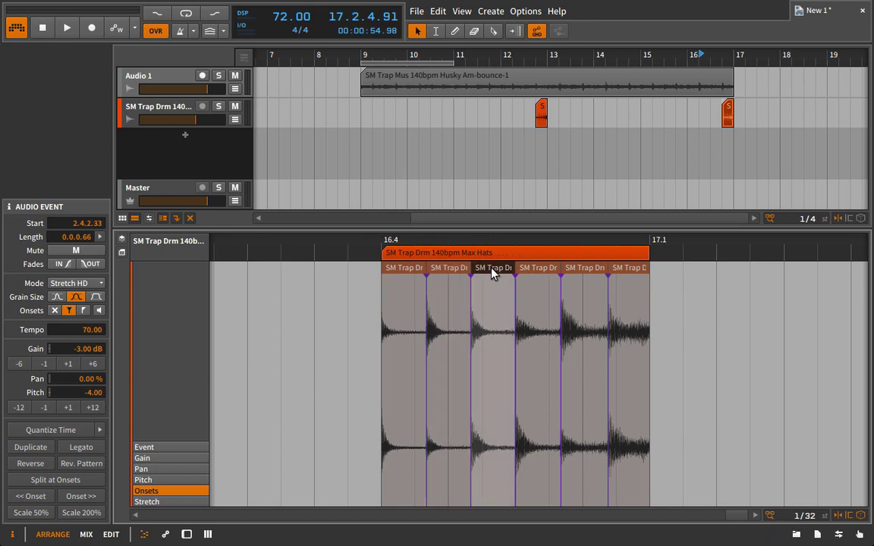
pyautogui.click(549, 270)
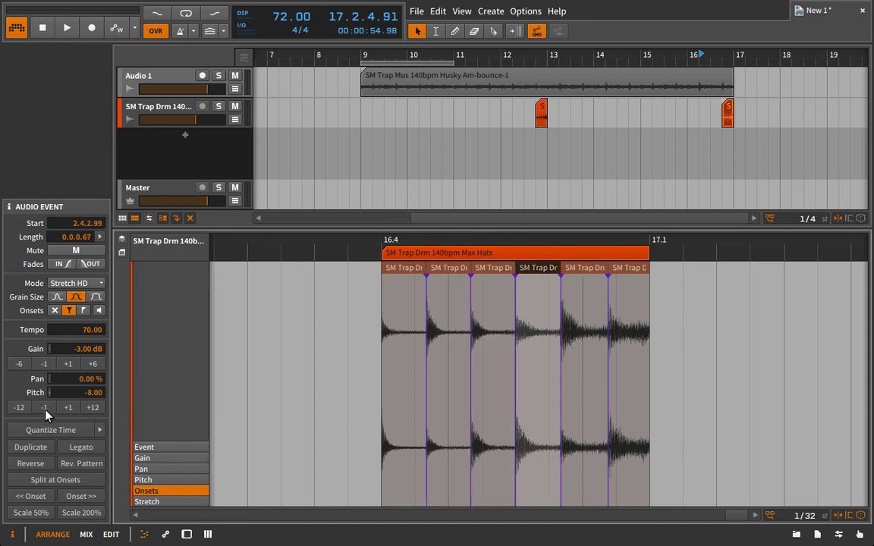
pyautogui.click(604, 266)
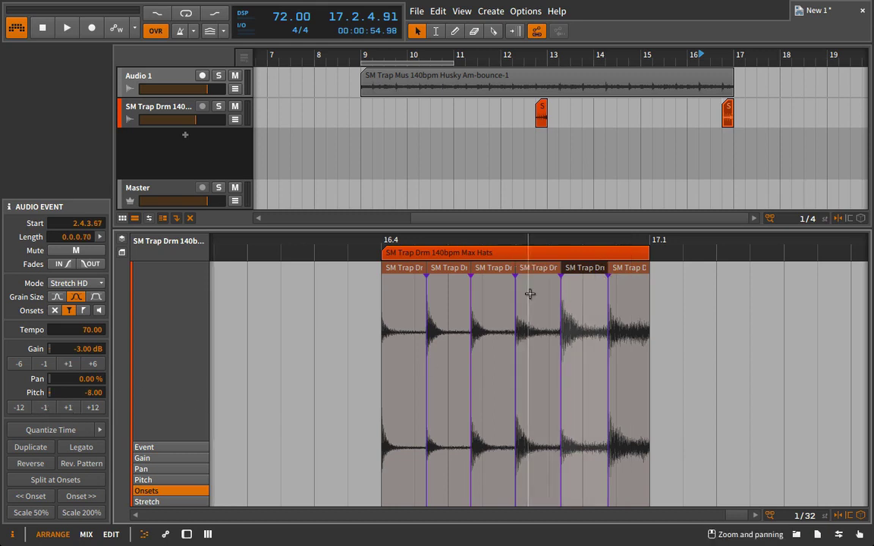
pyautogui.click(640, 279)
pyautogui.click(45, 407)
pyautogui.click(46, 407)
pyautogui.click(45, 408)
pyautogui.click(45, 407)
pyautogui.click(46, 408)
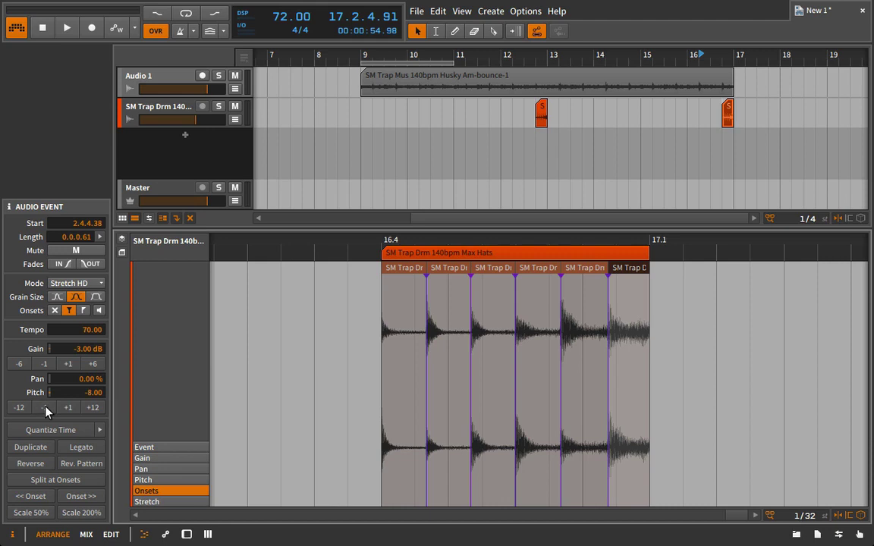
# Select all six hat slices, give them fade-ins and fade-outs, and play the fill from bar 16.
pyautogui.click(393, 269)
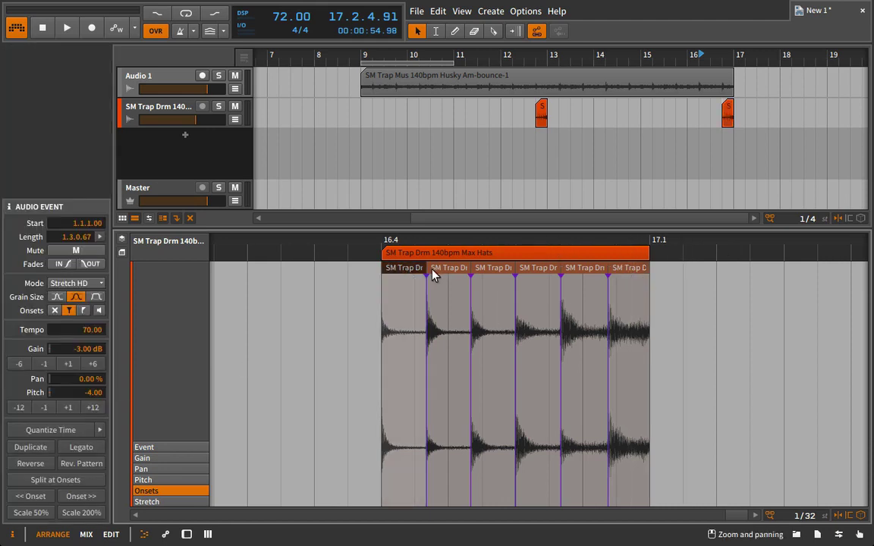
pyautogui.keyDown('shift'); pyautogui.click(432, 270); pyautogui.keyUp('shift')
pyautogui.keyDown('shift'); pyautogui.click(497, 269); pyautogui.keyUp('shift')
pyautogui.keyDown('shift'); pyautogui.click(543, 270); pyautogui.keyUp('shift')
pyautogui.keyDown('shift'); pyautogui.click(575, 269); pyautogui.keyUp('shift')
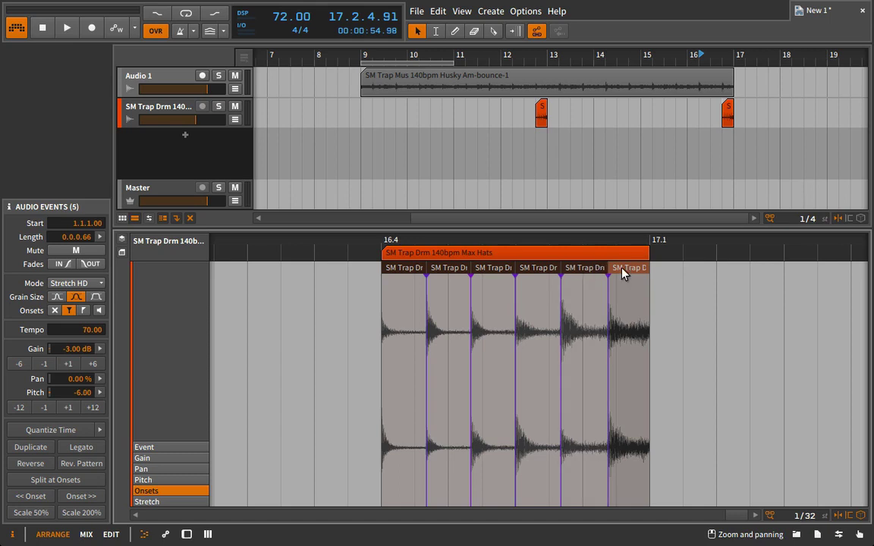
pyautogui.hotkey('ctrl', 'a')
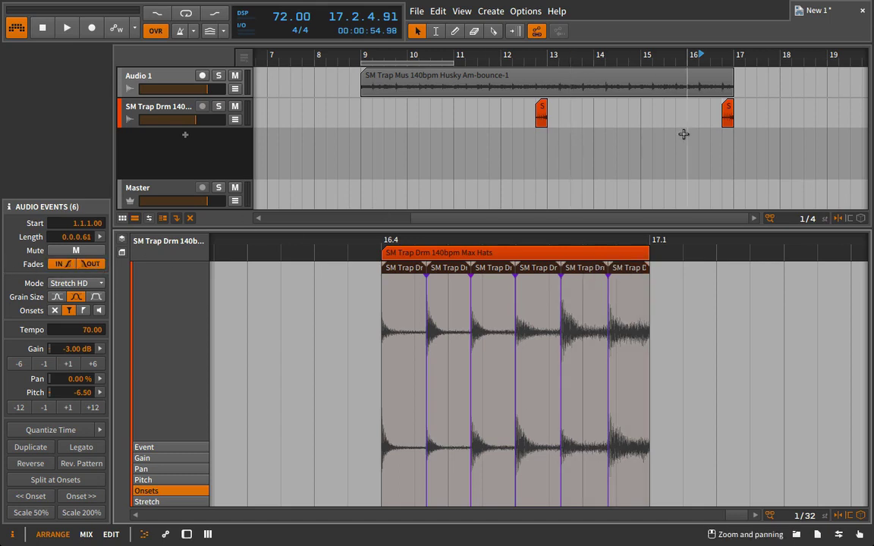
pyautogui.press('space')
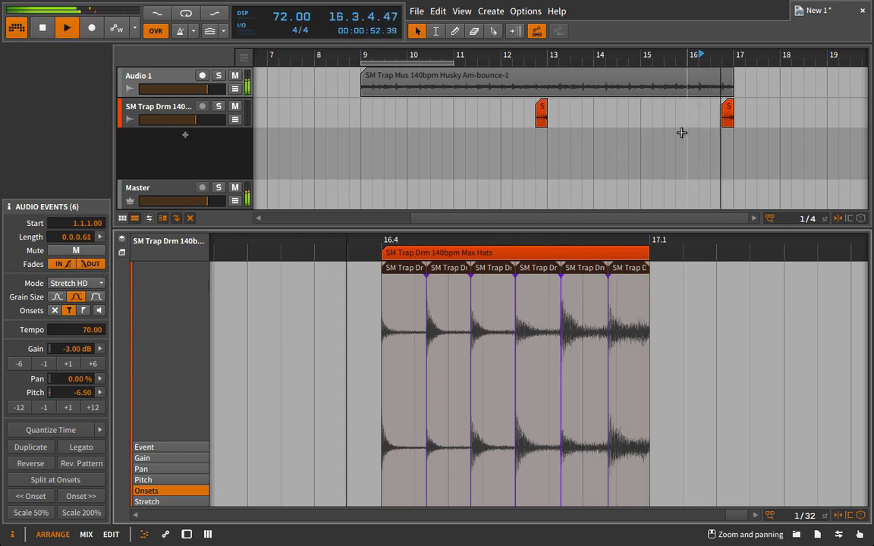
pyautogui.press('space')
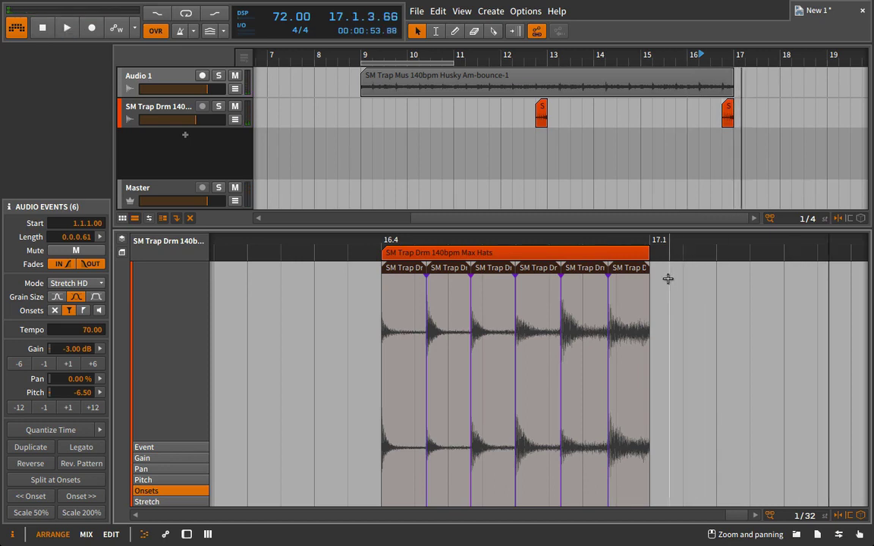
# Split the fill clip at 16.4.4.37, just before the last hat slice, with the Knife tool.
pyautogui.click(641, 256)
pyautogui.click(633, 269)
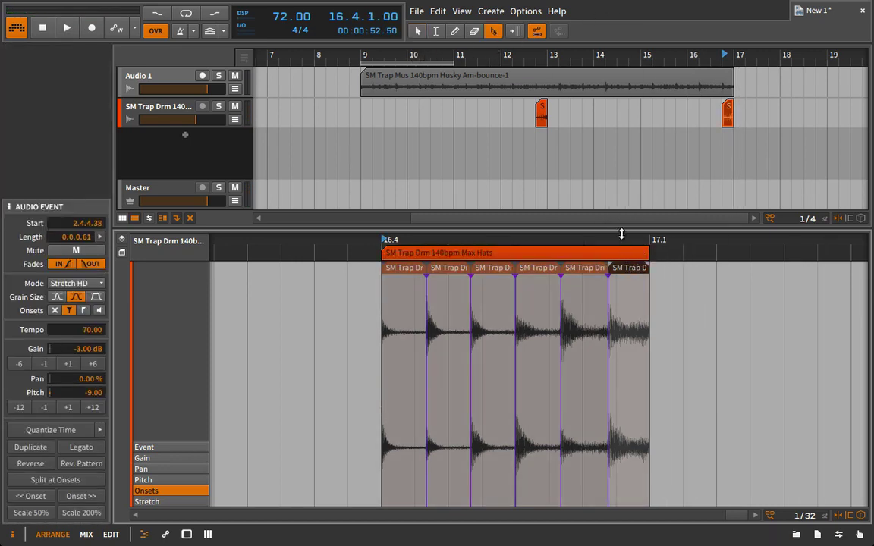
pyautogui.scroll(3, 613, 239)
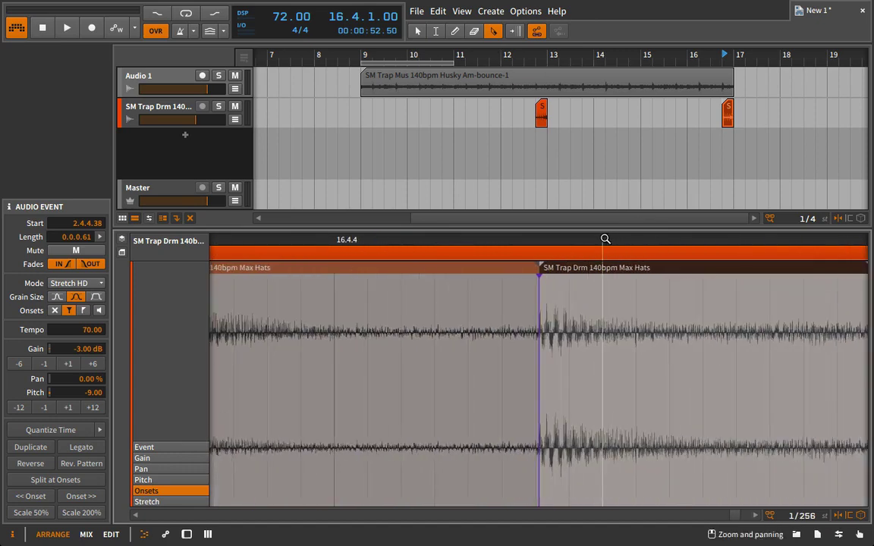
pyautogui.click(541, 256)
pyautogui.scroll(-1, 548, 236)
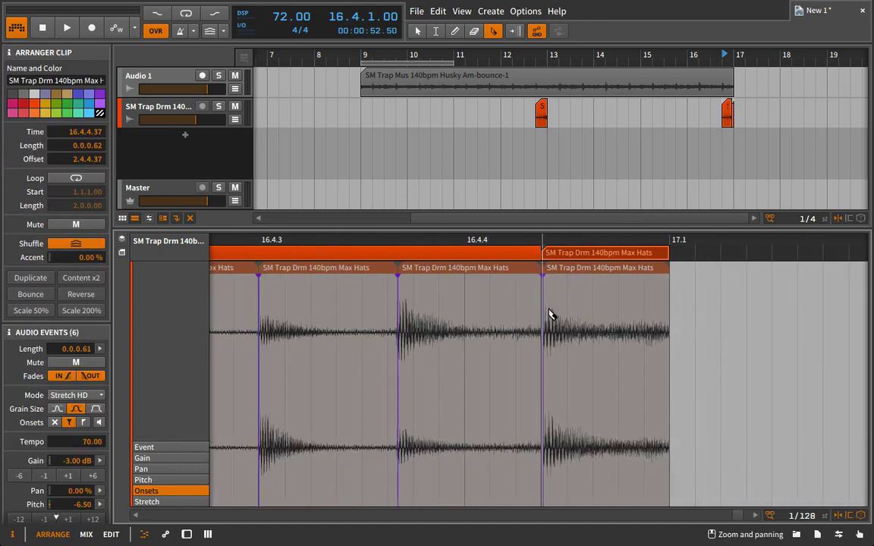
# Consolidate the split-off last hat clip and extend it to a length of 0.0.1.62.
pyautogui.click(565, 255)
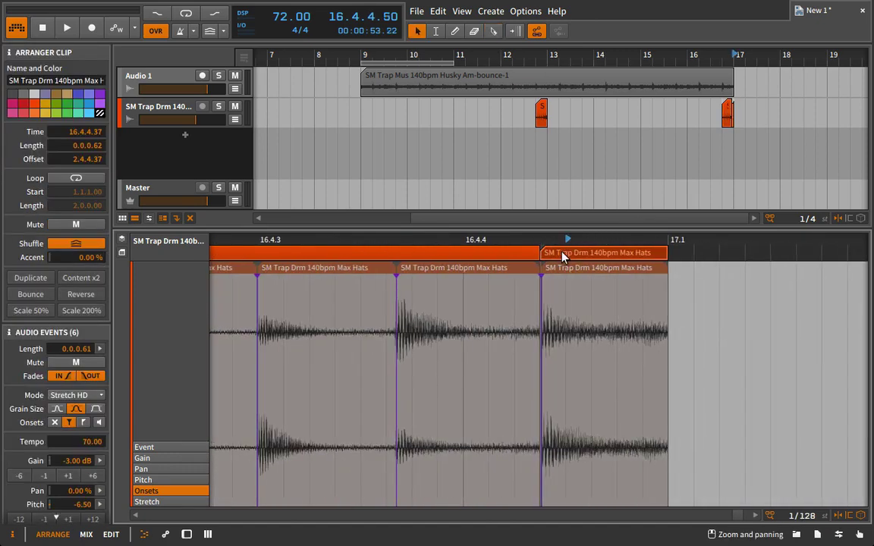
pyautogui.click(162, 457)
pyautogui.rightClick(660, 254)
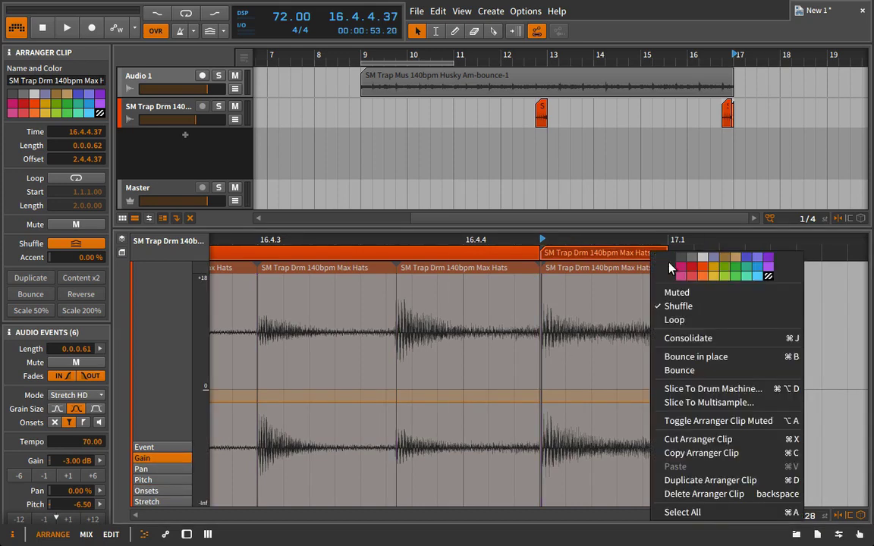
pyautogui.click(679, 338)
pyautogui.moveTo(646, 239)
pyautogui.mouseDown()
pyautogui.moveTo(594, 240)
pyautogui.moveTo(729, 244)
pyautogui.mouseUp()
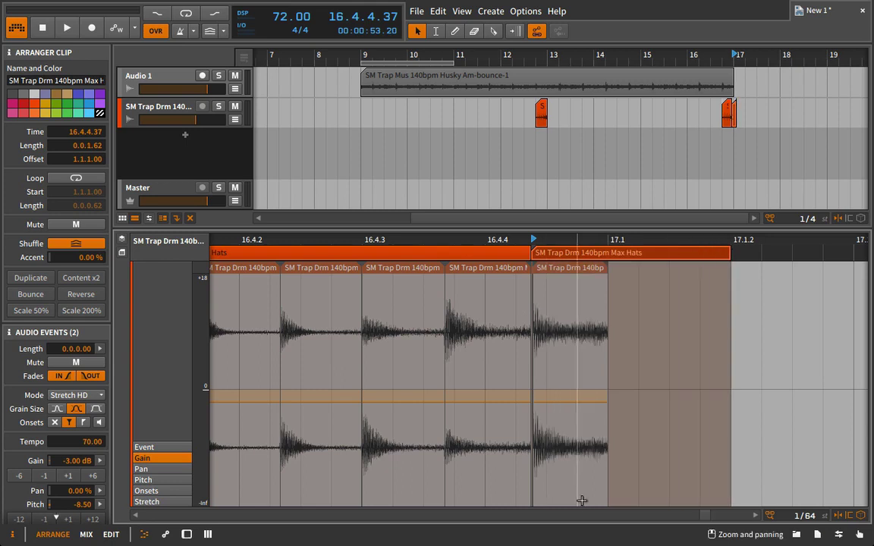
# Stretch the last hat's audio to the end of its extended clip and play the fill from 16.4.3.
pyautogui.click(182, 502)
pyautogui.moveTo(607, 498); pyautogui.dragTo(731, 494)
pyautogui.press('space')
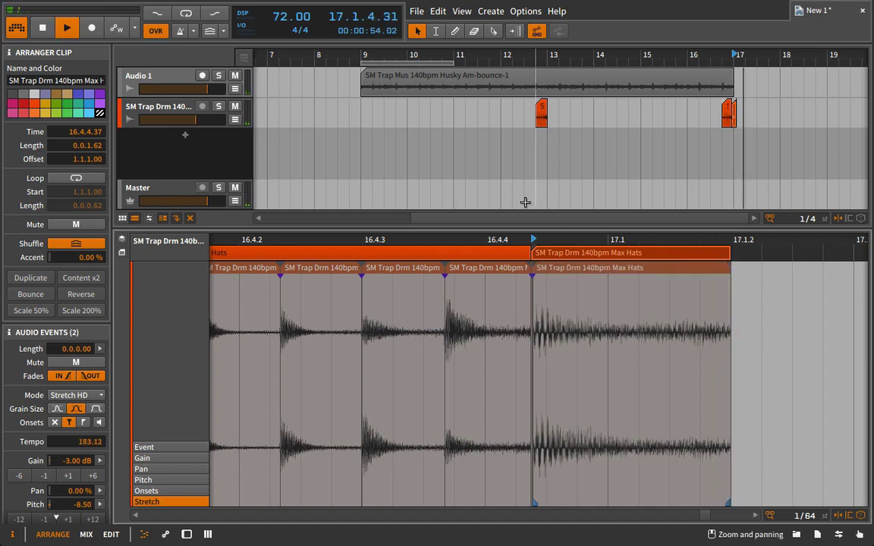
pyautogui.click(366, 242)
pyautogui.press('space')
pyautogui.press('space')
pyautogui.press('space')
pyautogui.press('space')
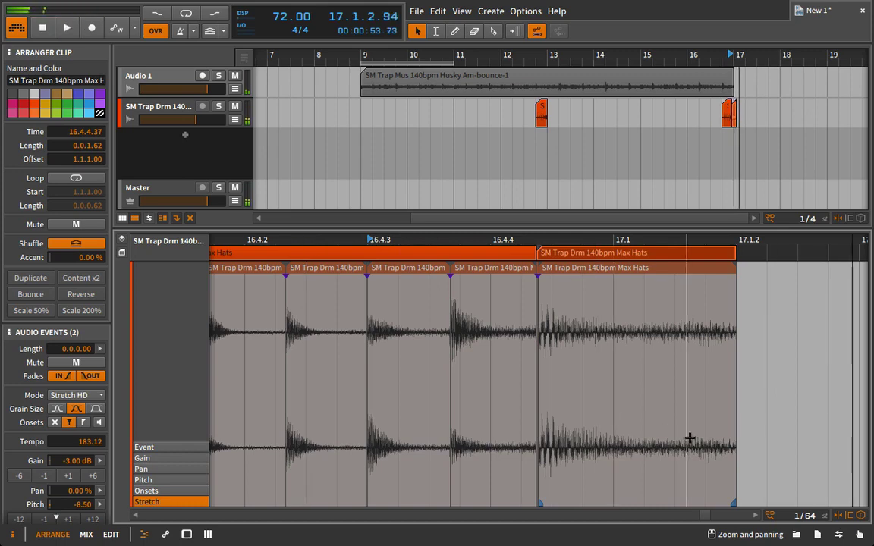
# Shorten the last hat's stretch to end just after 17.1 and replay the fill from 16.4.3.
pyautogui.moveTo(733, 485); pyautogui.dragTo(643, 478)
pyautogui.press('space')
pyautogui.press('space')
pyautogui.press('space')
pyautogui.press('space')
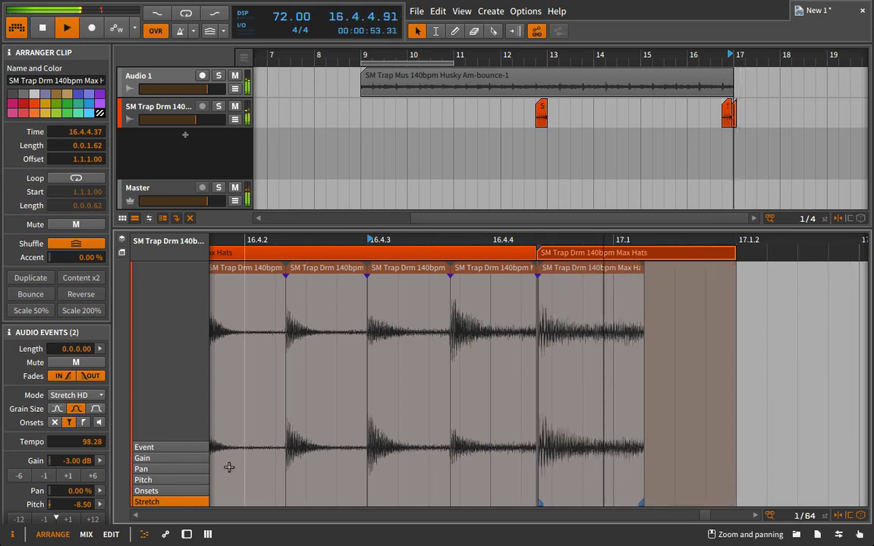
# Fade out the last hat with gain points from -3 dB to -21.2 dB at its end, replaying the fill to check it.
pyautogui.click(144, 458)
pyautogui.press('space')
pyautogui.press('space')
pyautogui.click(583, 402)
pyautogui.press('space')
pyautogui.press('space')
pyautogui.moveTo(642, 402); pyautogui.dragTo(644, 452)
pyautogui.press('space')
pyautogui.press('space')
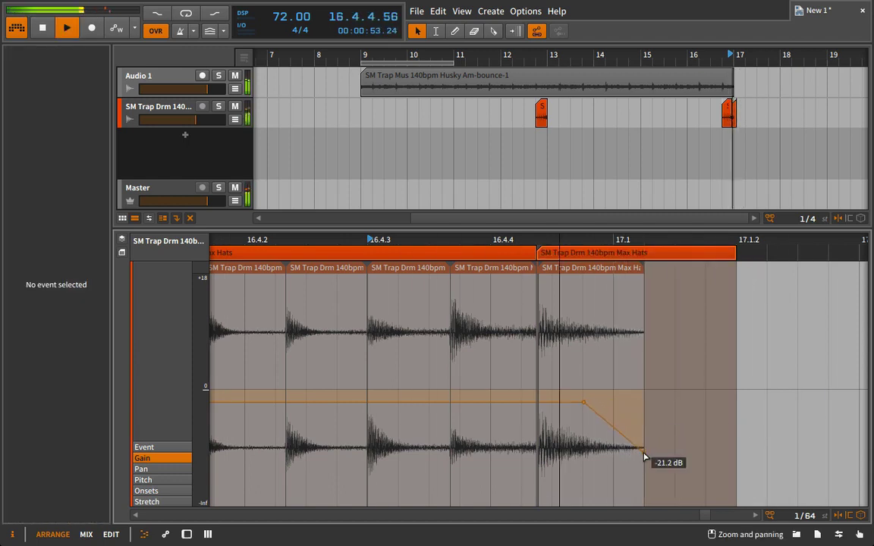
pyautogui.press('space')
pyautogui.press('space')
pyautogui.press('space')
pyautogui.press('space')
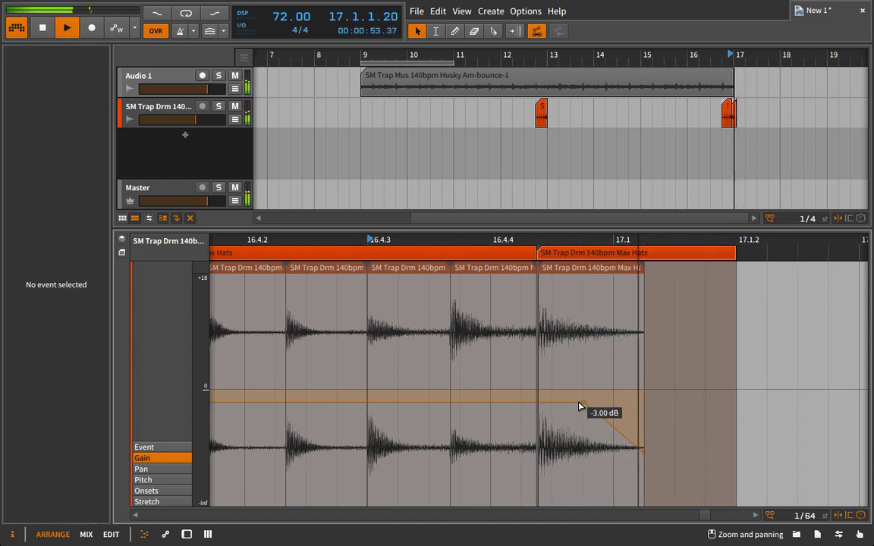
pyautogui.press('space')
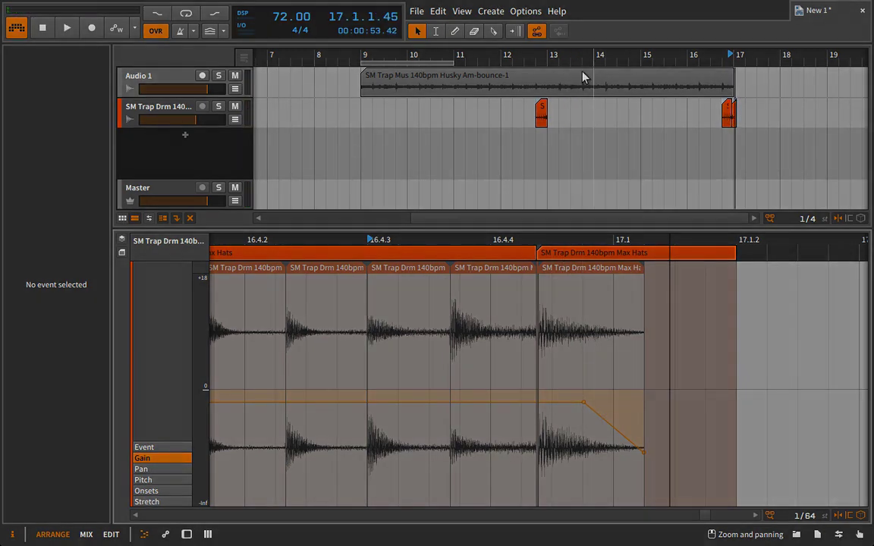
# Duplicate the Husky Am clip on Audio 1 directly after itself and play the arrangement.
pyautogui.click(574, 79)
pyautogui.hotkey('ctrl', 'd')
pyautogui.press('space')
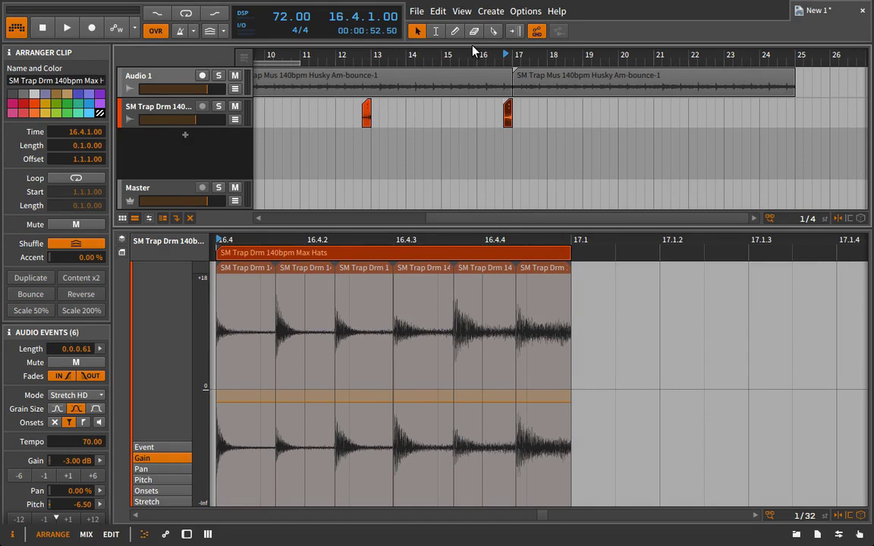
# Extend the fill clip at 16.4 to 17.1.2, append a reversed duplicate of its last slice, and play it.
pyautogui.moveTo(549, 256); pyautogui.dragTo(637, 259)
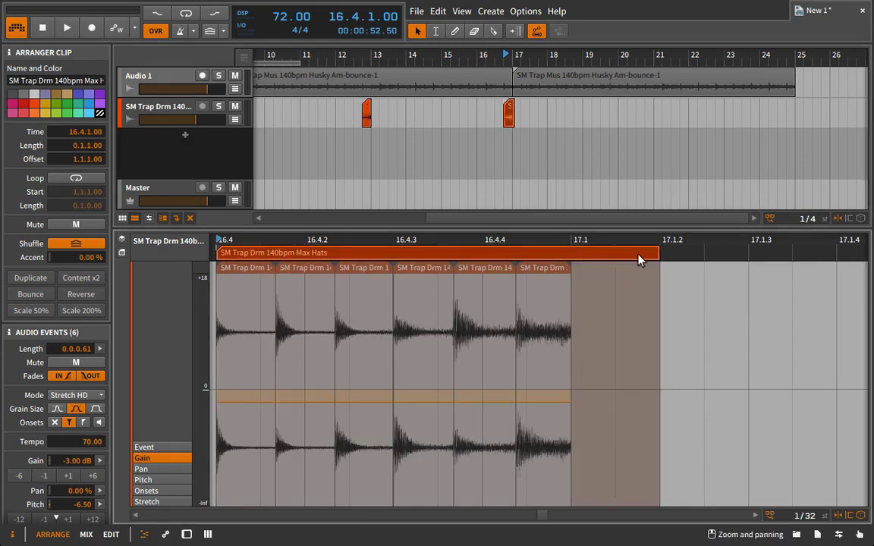
pyautogui.click(531, 269)
pyautogui.hotkey('ctrl', 'd')
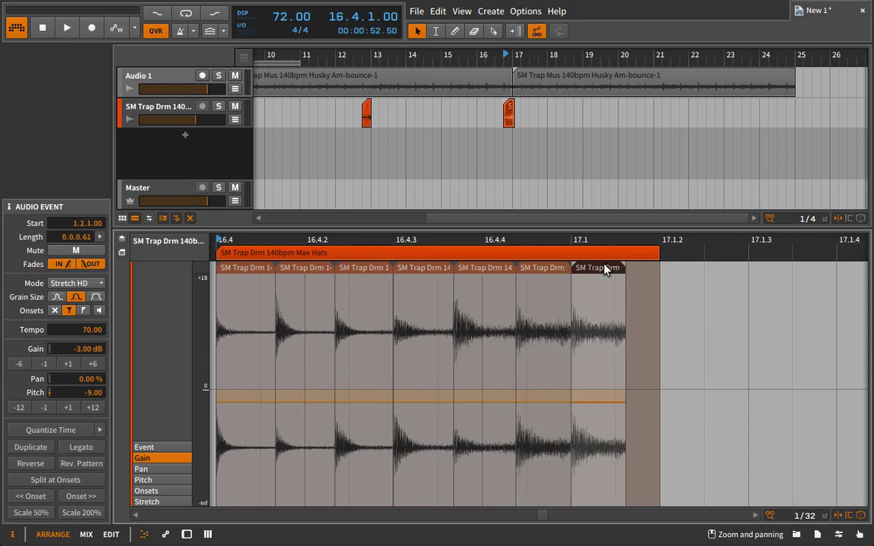
pyautogui.click(30, 463)
pyautogui.press('space')
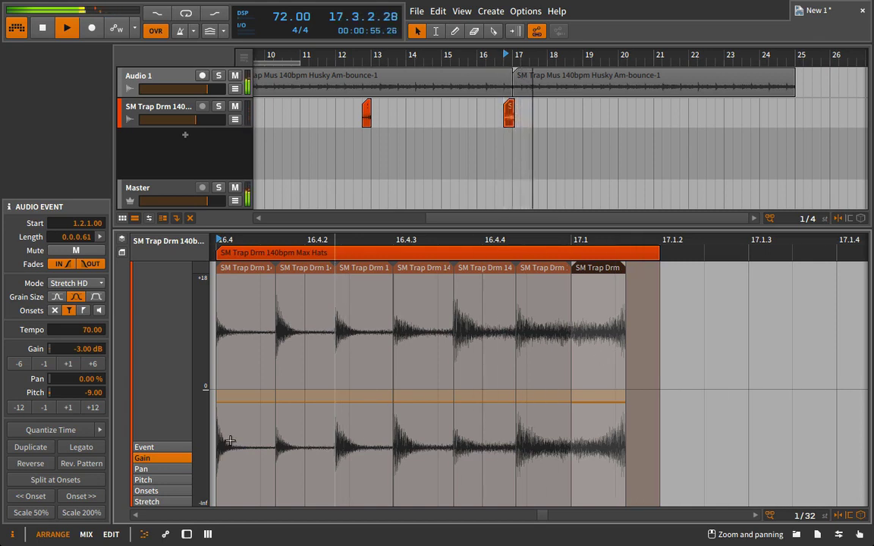
# Add gain points to the reversed hat slice to lower its level toward the end, and display the pitch curve.
pyautogui.click(155, 490)
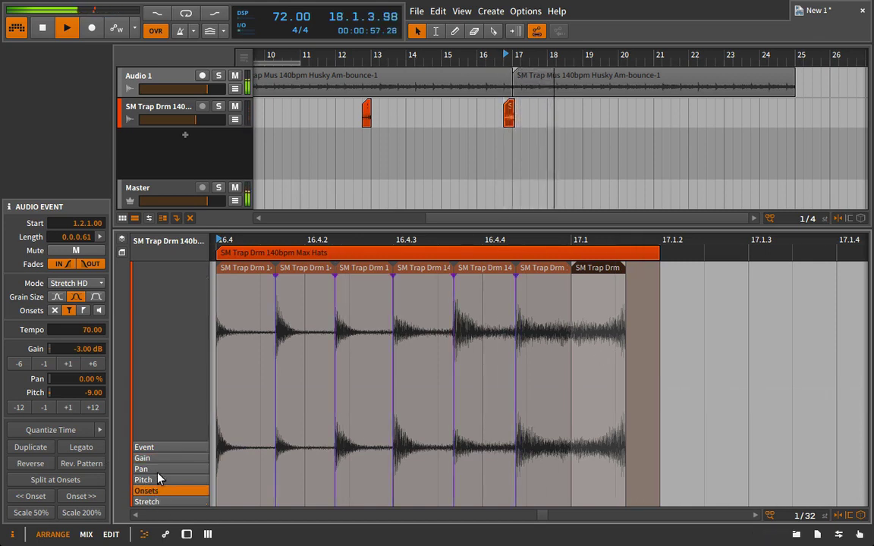
pyautogui.click(156, 458)
pyautogui.moveTo(608, 244); pyautogui.dragTo(687, 354)
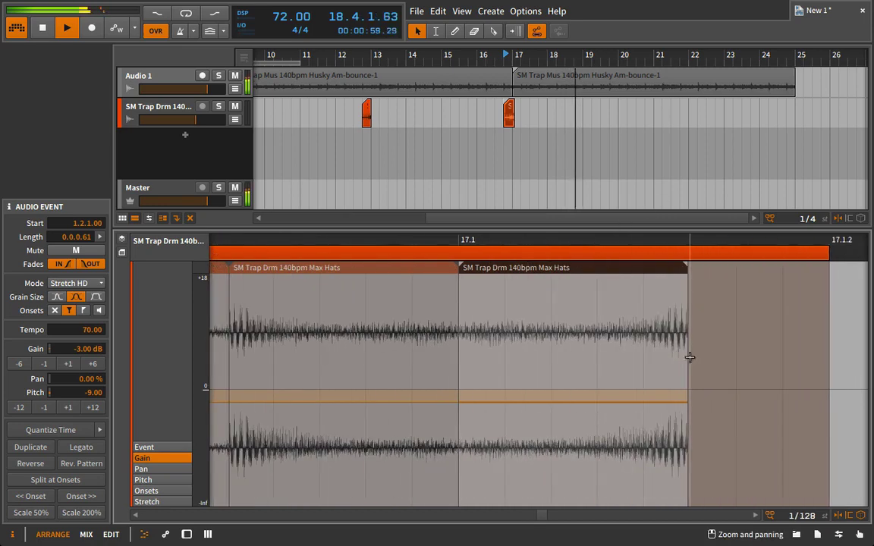
pyautogui.click(607, 402)
pyautogui.moveTo(662, 402); pyautogui.dragTo(687, 414)
pyautogui.click(172, 480)
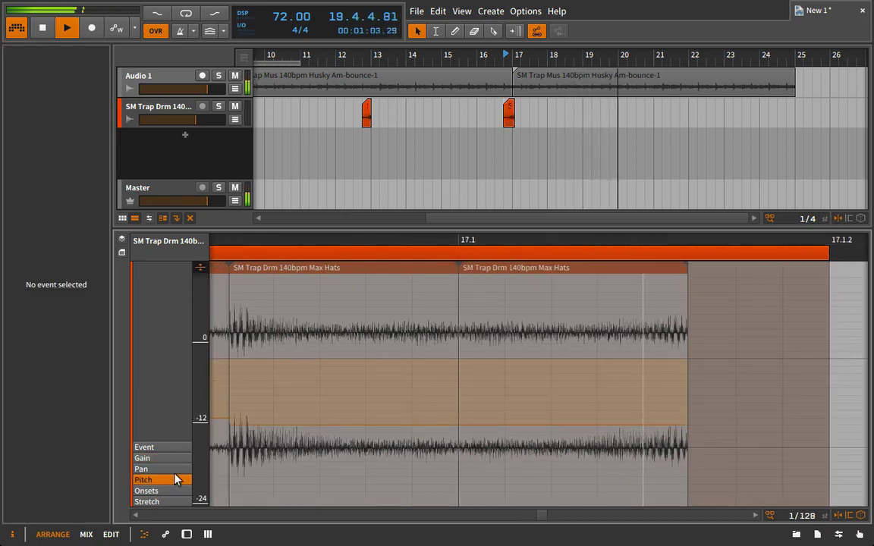
# Add pitch points to the reversed hat slice, starting at -9.00 and rising to -8.00 at its end, replaying the fill to compare.
pyautogui.moveTo(681, 429)
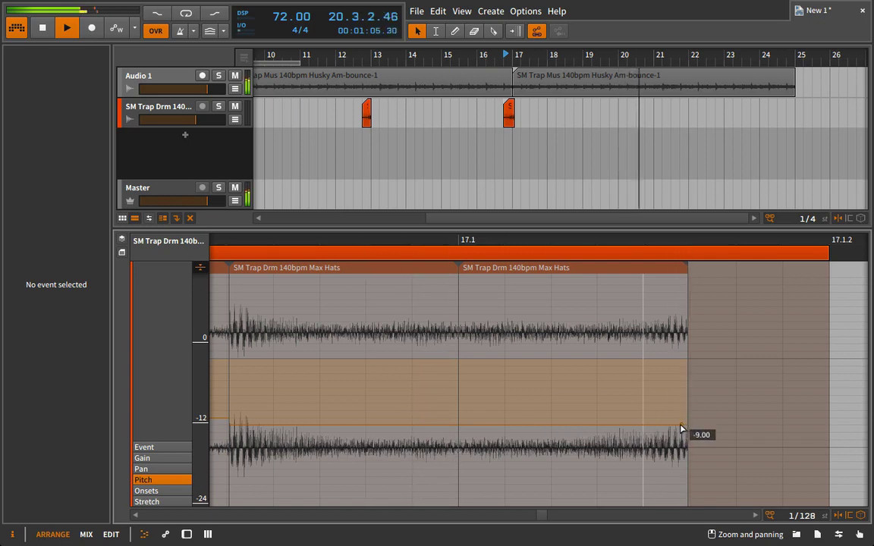
pyautogui.moveTo(687, 424)
pyautogui.mouseDown()
pyautogui.moveTo(687, 403)
pyautogui.moveTo(687, 417)
pyautogui.mouseUp()
pyautogui.click(457, 418)
pyautogui.moveTo(457, 418); pyautogui.dragTo(457, 425)
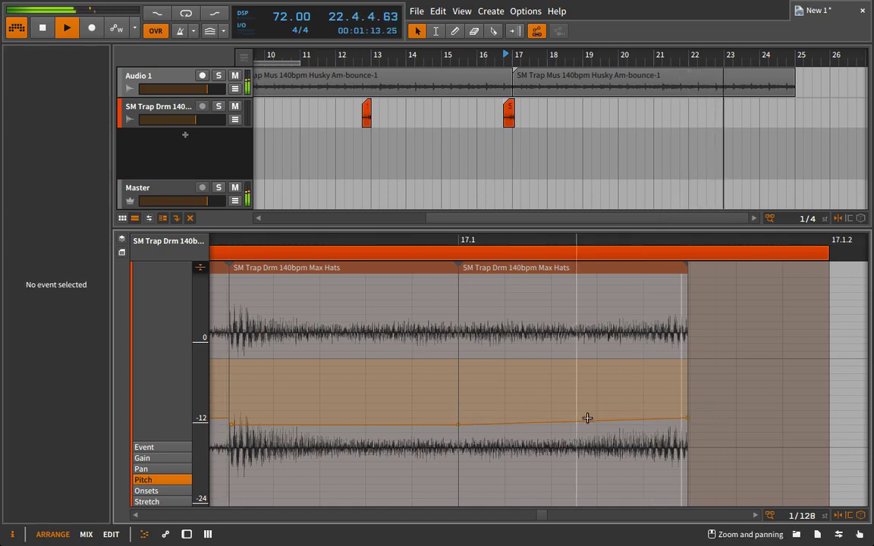
pyautogui.moveTo(687, 418)
pyautogui.mouseDown()
pyautogui.moveTo(687, 358)
pyautogui.moveTo(689, 410)
pyautogui.mouseUp()
pyautogui.press('space')
pyautogui.press('space')
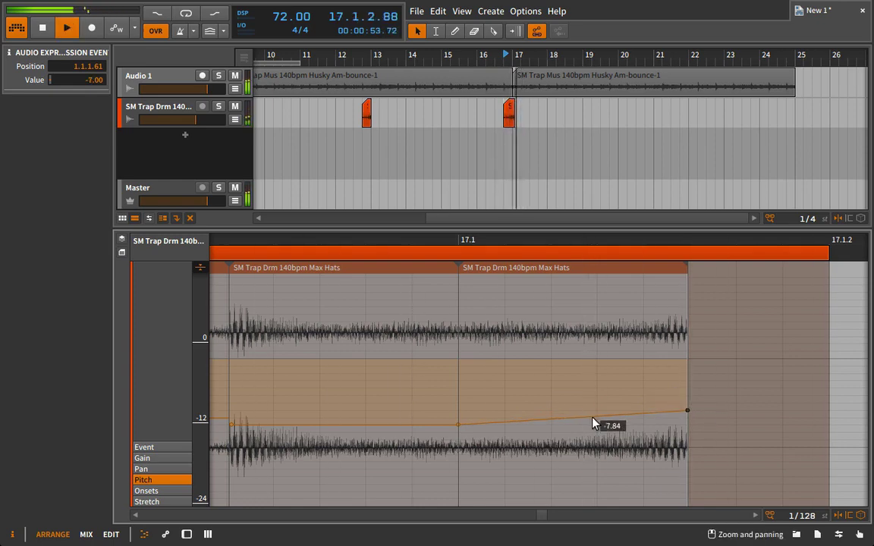
pyautogui.moveTo(589, 417); pyautogui.dragTo(589, 422)
pyautogui.press('space')
pyautogui.moveTo(684, 412); pyautogui.dragTo(687, 417)
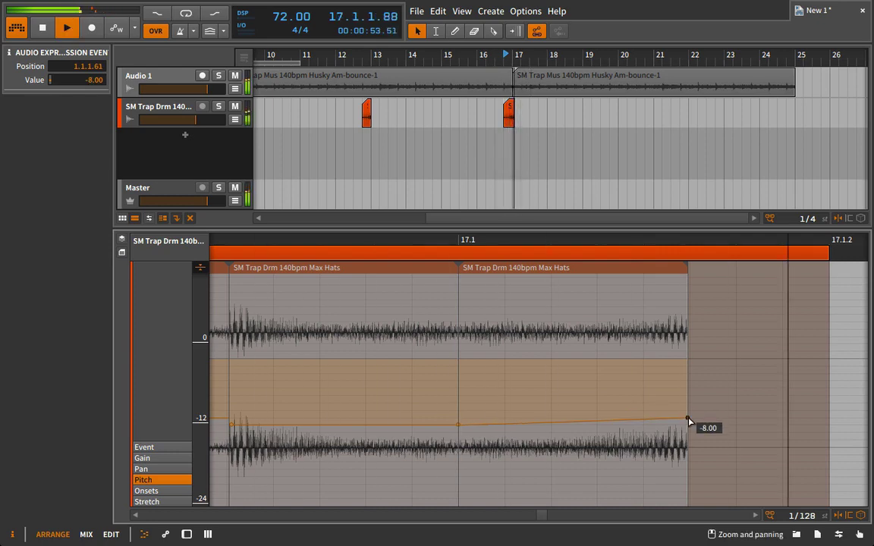
# Display the gain curve and adjust the reversed hat's final gain point to -10.7 dB, checking the fill in playback.
pyautogui.moveTo(508, 241); pyautogui.dragTo(507, 300)
pyautogui.press('-')
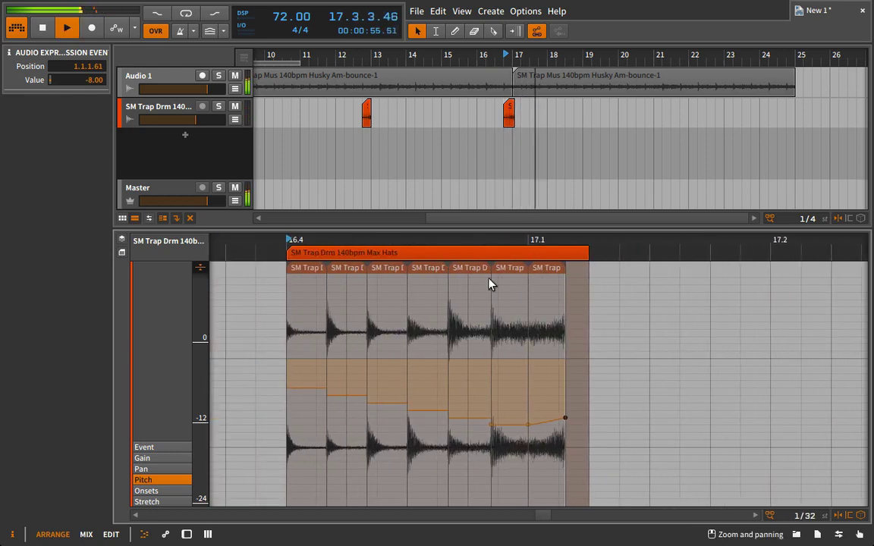
pyautogui.click(141, 458)
pyautogui.moveTo(564, 417); pyautogui.dragTo(570, 427)
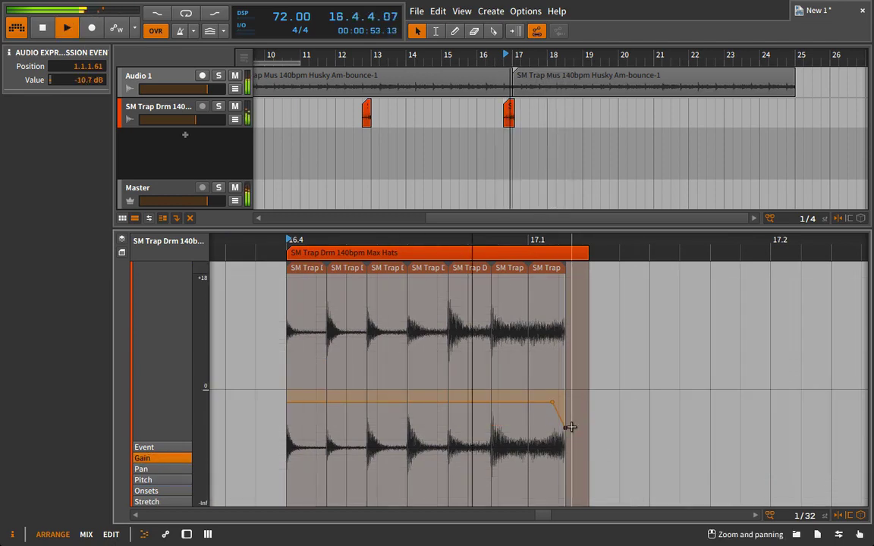
pyautogui.press('space')
pyautogui.moveTo(478, 52); pyautogui.dragTo(500, 63)
# Draw a pan ramp across the reversed hat slice from left at its start to right at its end, replaying the fill.
pyautogui.click(140, 469)
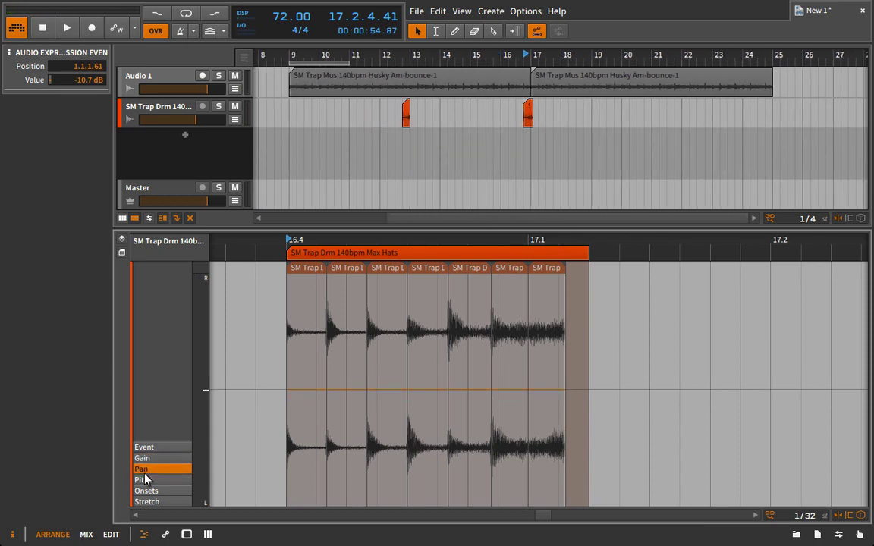
pyautogui.moveTo(552, 232); pyautogui.dragTo(593, 250)
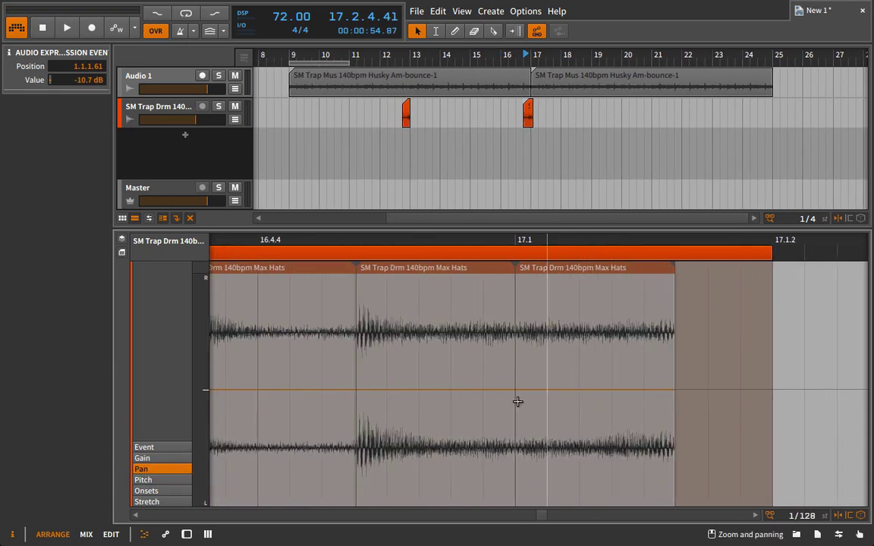
pyautogui.moveTo(662, 394); pyautogui.dragTo(673, 358)
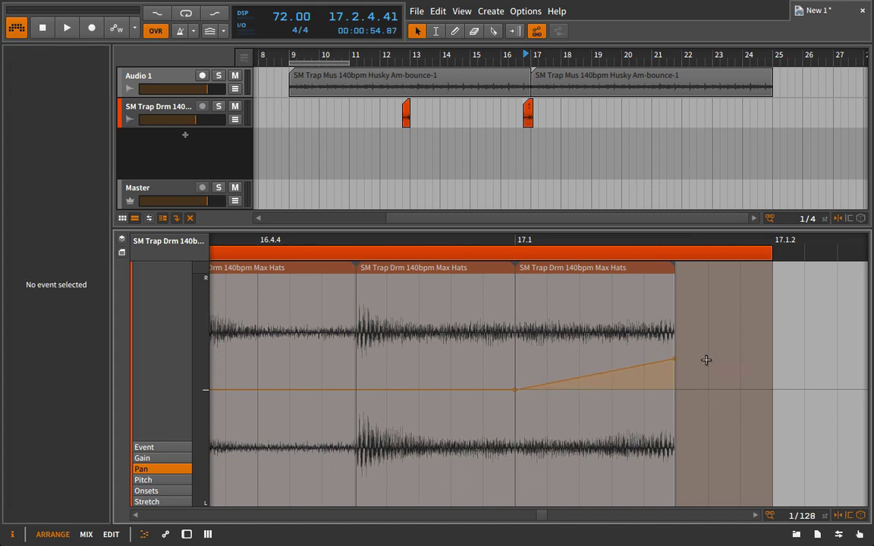
pyautogui.press('space')
pyautogui.moveTo(516, 392); pyautogui.dragTo(515, 450)
pyautogui.press('space')
pyautogui.press('space')
# Lower the reversed hat slice's overall gain to -9.33 dB and listen to the fill.
pyautogui.moveTo(544, 229); pyautogui.dragTo(544, 249)
pyautogui.click(549, 288)
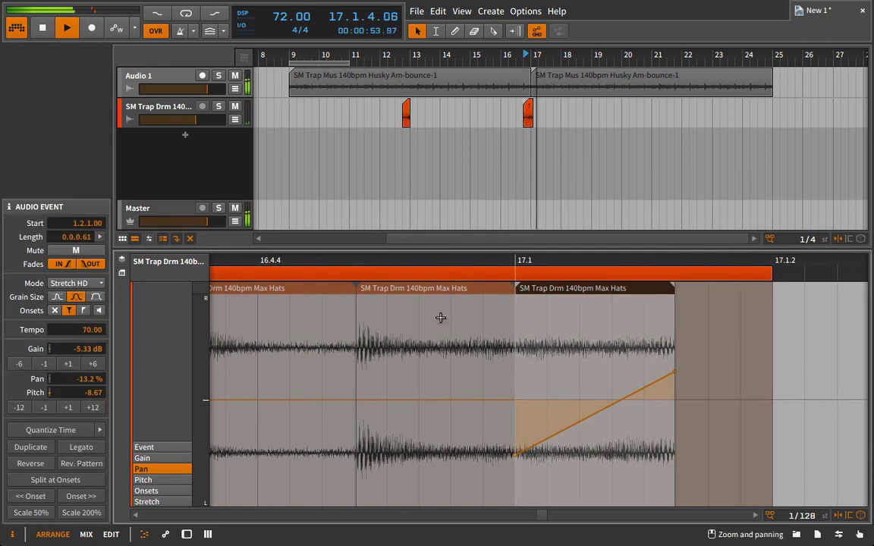
pyautogui.click(44, 364)
pyautogui.click(44, 364)
pyautogui.click(44, 364)
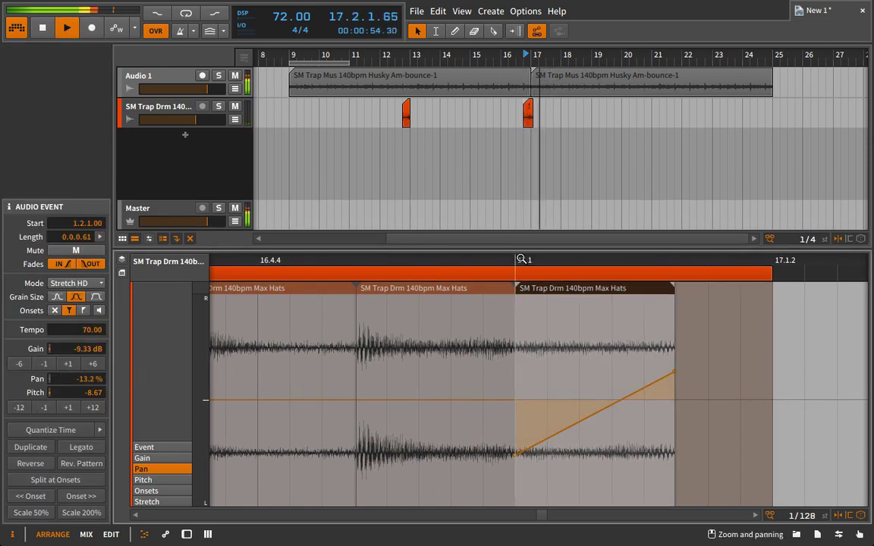
pyautogui.moveTo(521, 260); pyautogui.dragTo(501, 203)
pyautogui.press('space')
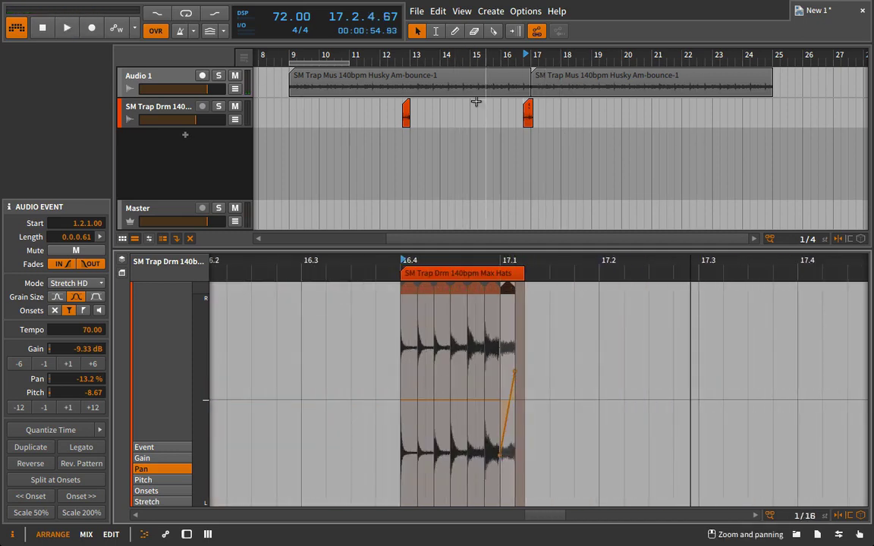
# Rename the Audio 1 track as Pad and the Max Hats track as Snare Roll.
pyautogui.scroll(6, 396, 53)
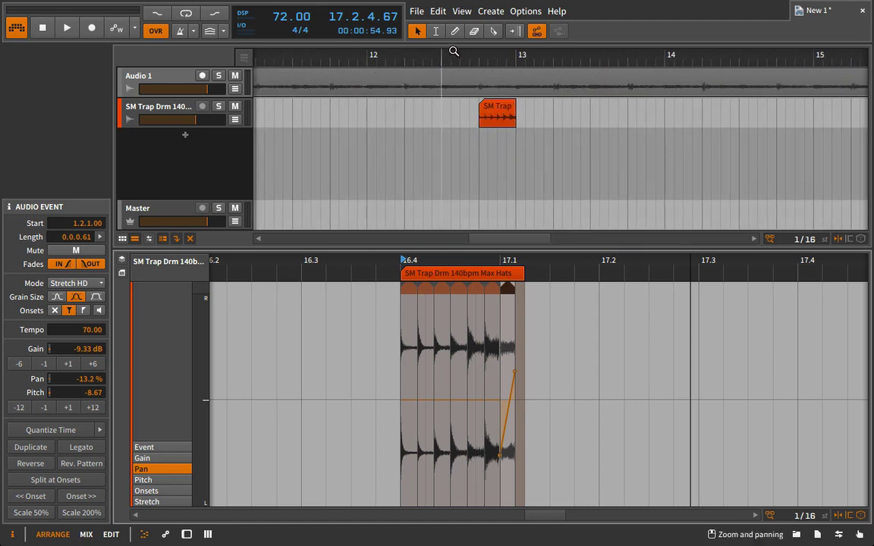
pyautogui.scroll(-6, 448, 69)
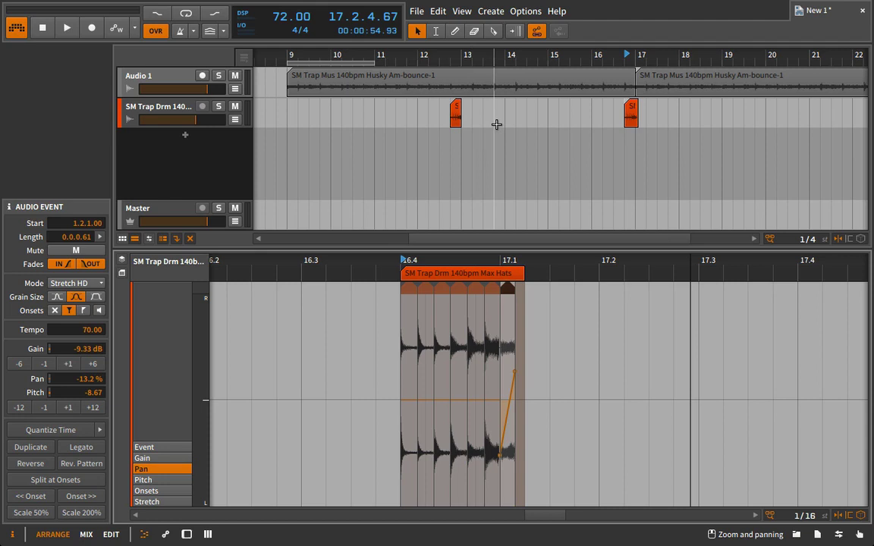
pyautogui.click(159, 87)
pyautogui.click(80, 72)
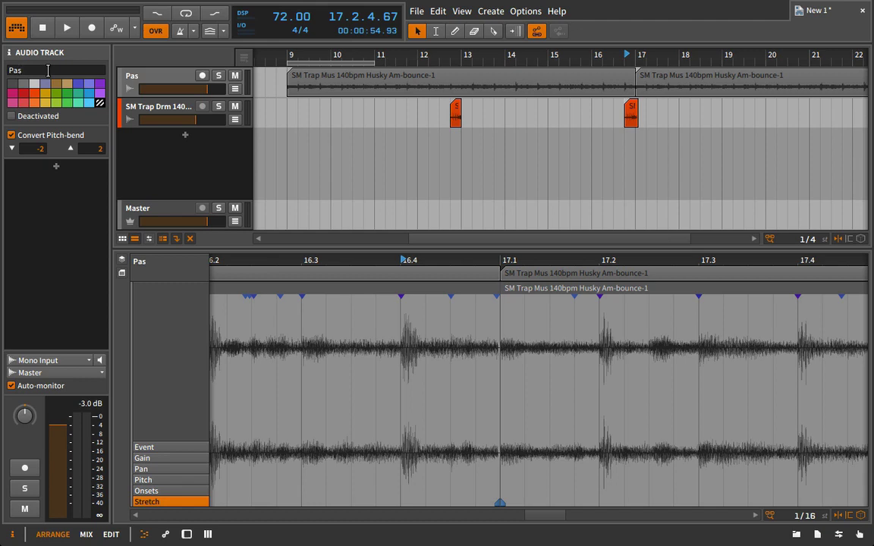
pyautogui.click(136, 102)
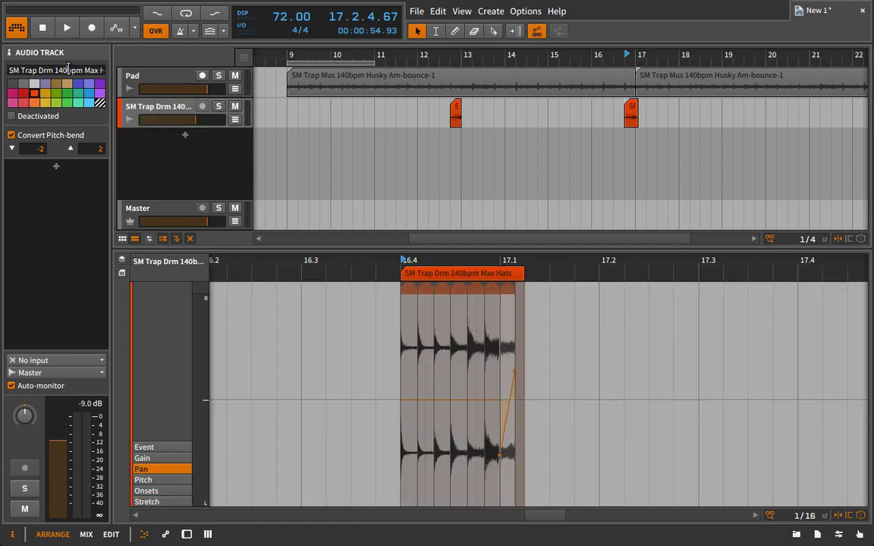
pyautogui.click(71, 70)
pyautogui.write('Snar')
pyautogui.press('Return')
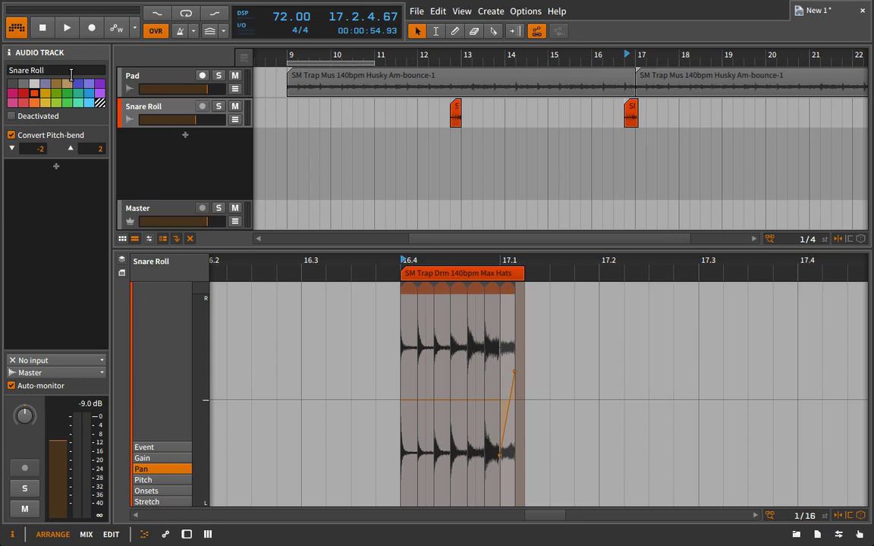
pyautogui.rightClick(139, 175)
pyautogui.click(160, 211)
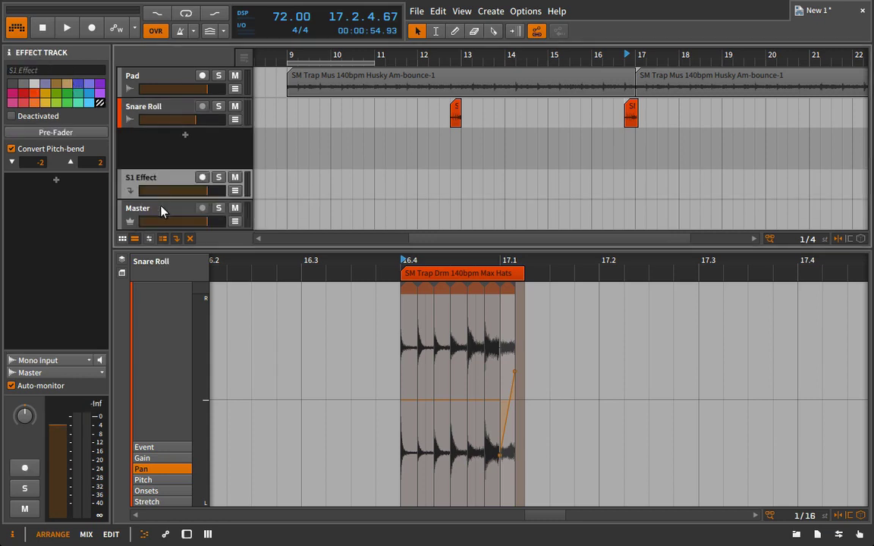
pyautogui.hotkey('ctrl', 'z')
# Create an audio track below Snare Roll with Mono Input as its source, and arm it for recording.
pyautogui.rightClick(171, 161)
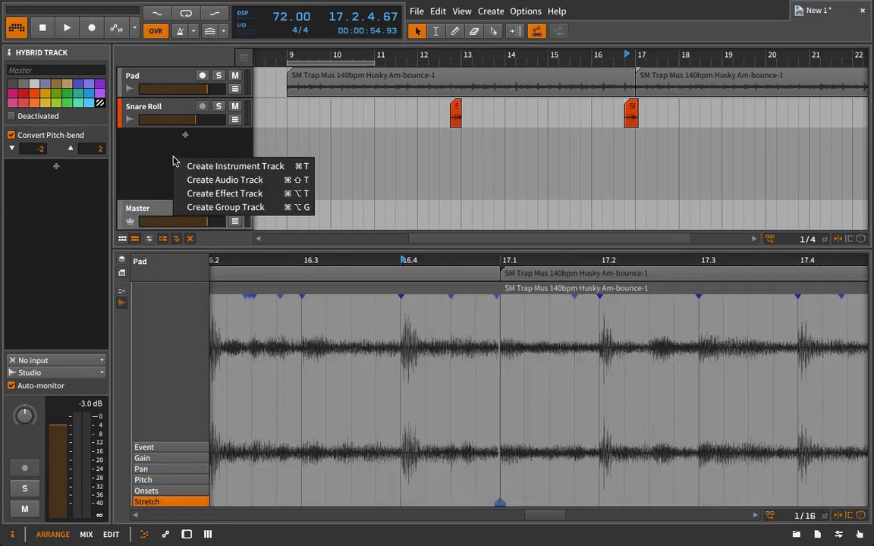
pyautogui.click(197, 180)
pyautogui.click(61, 365)
pyautogui.click(60, 366)
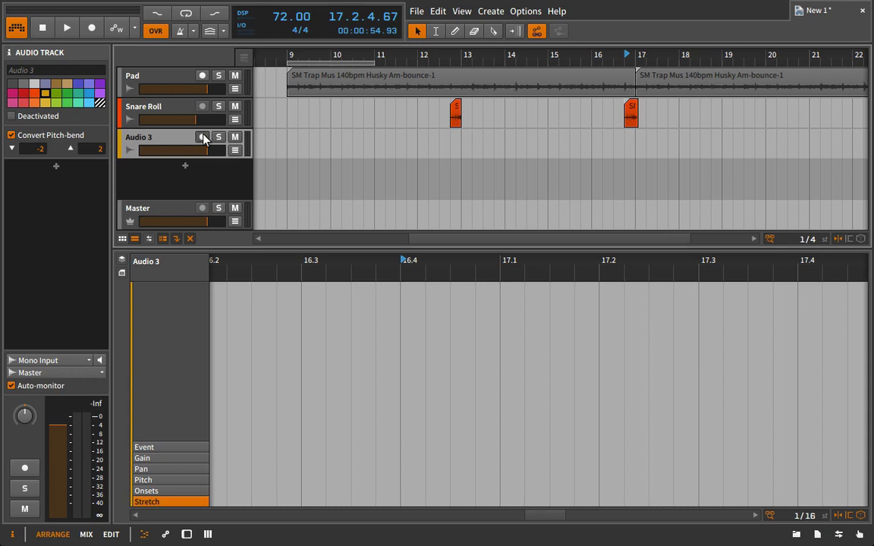
pyautogui.click(201, 137)
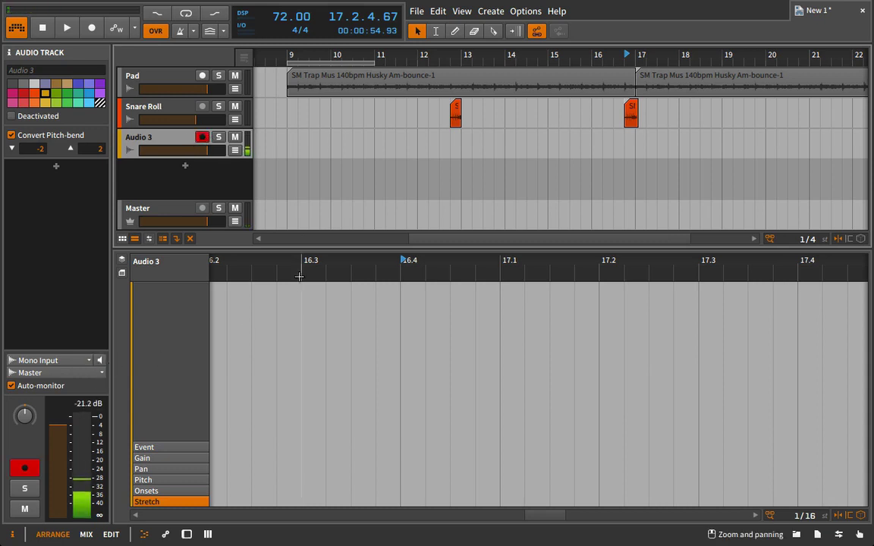
# Record a take on Audio 3 from bar 27 to about bar 34, and disarm the track.
pyautogui.moveTo(288, 55); pyautogui.dragTo(316, 54)
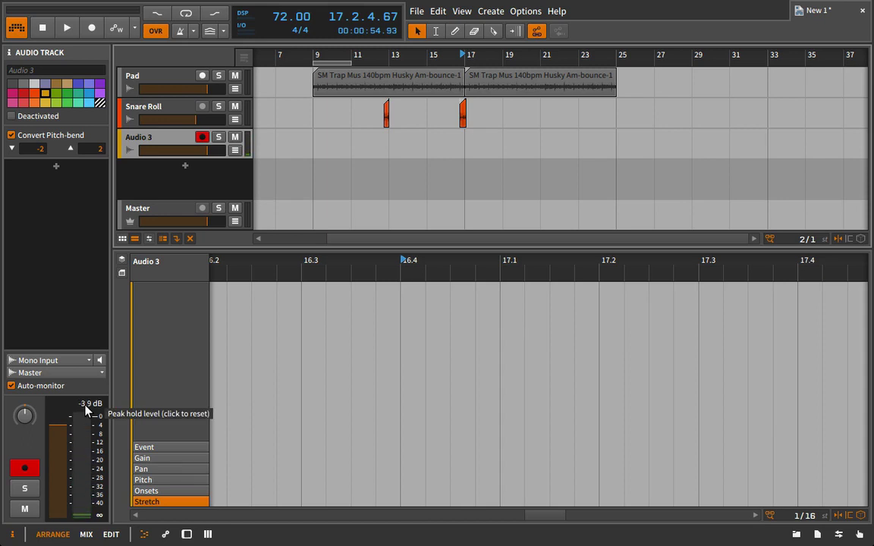
pyautogui.click(523, 56)
pyautogui.click(66, 28)
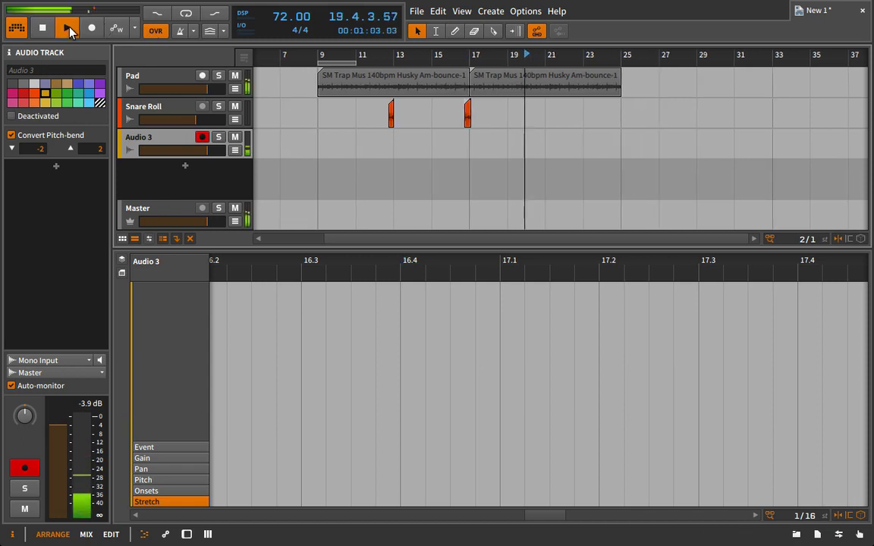
pyautogui.click(660, 55)
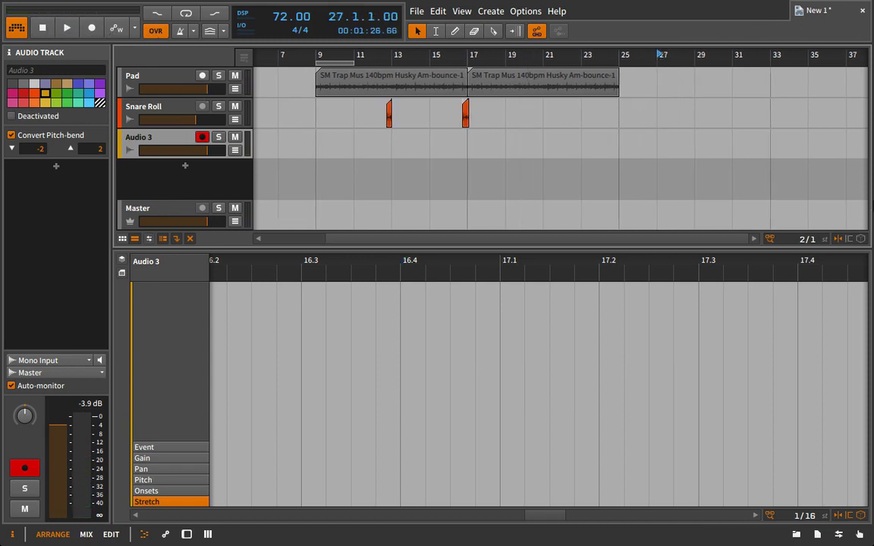
pyautogui.click(75, 28)
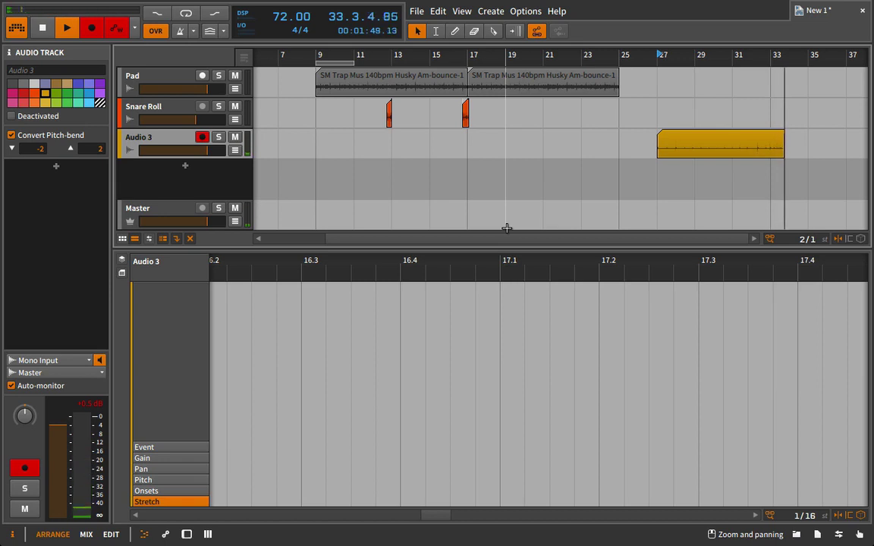
pyautogui.press('space')
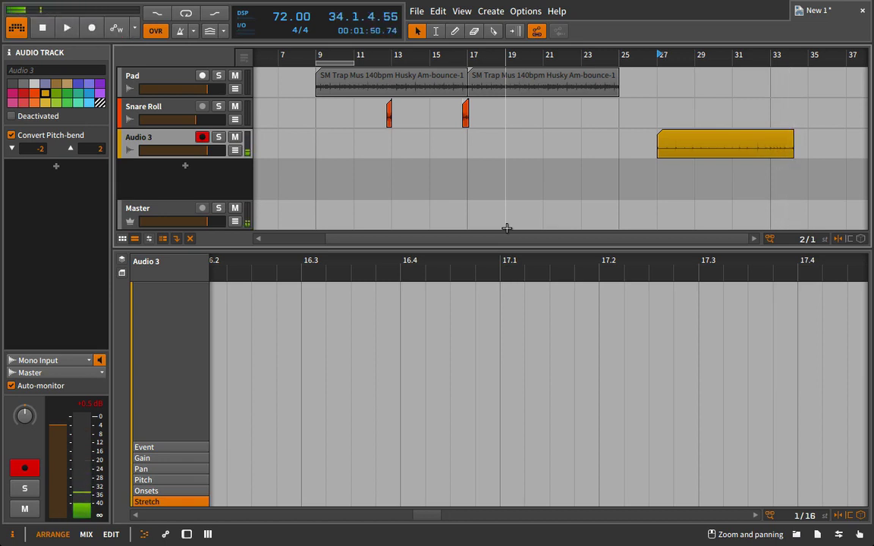
pyautogui.click(202, 137)
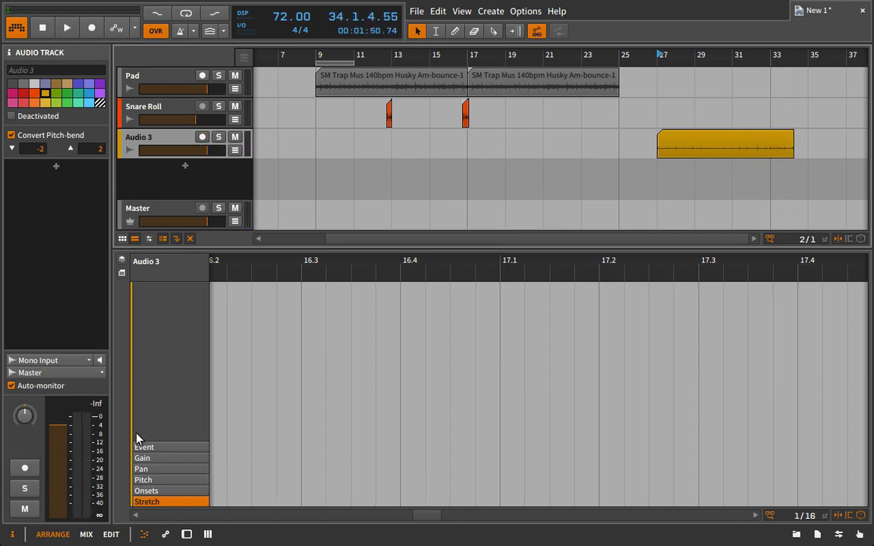
# Solo Audio 3 and listen through the recording to locate a usable hit around bar 31.
pyautogui.moveTo(667, 49); pyautogui.dragTo(552, 119)
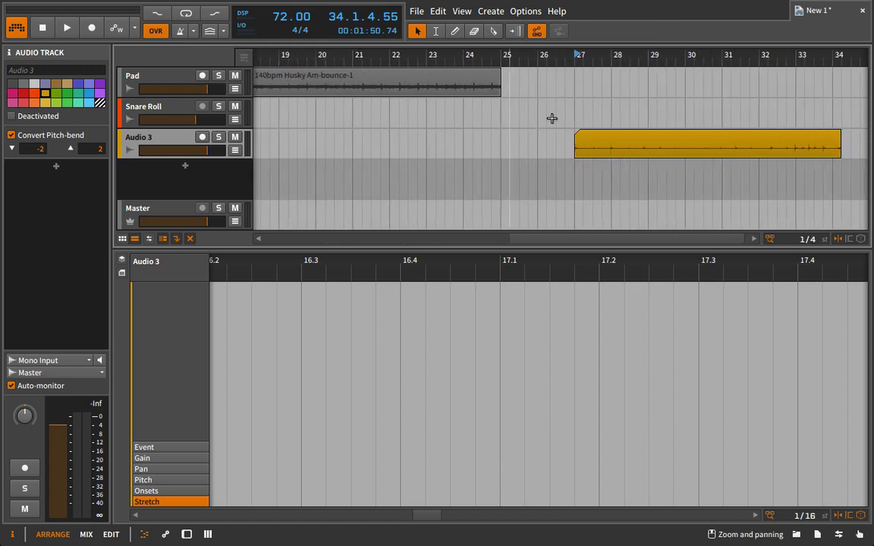
pyautogui.click(218, 138)
pyautogui.press('space')
pyautogui.moveTo(593, 55); pyautogui.dragTo(539, 110)
pyautogui.moveTo(529, 56); pyautogui.dragTo(367, 55)
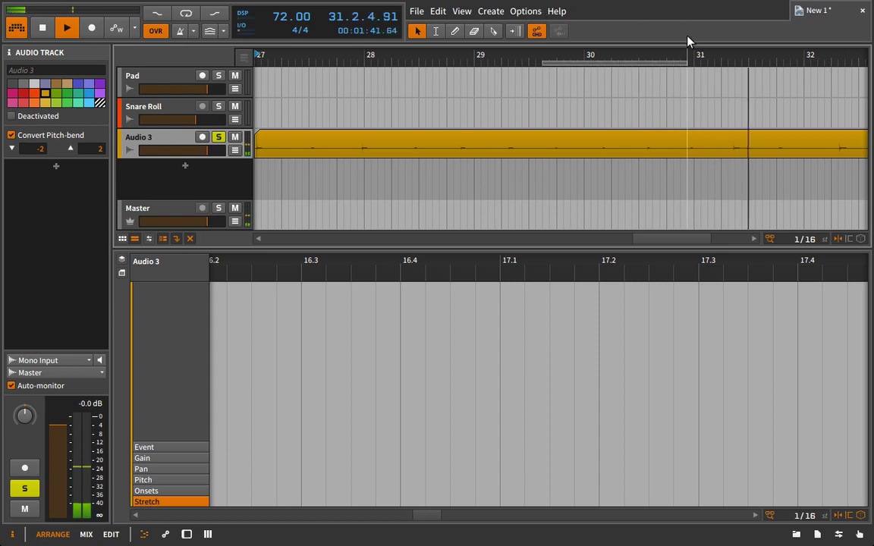
pyautogui.moveTo(696, 53); pyautogui.dragTo(564, 55)
pyautogui.click(570, 58)
pyautogui.press('space')
pyautogui.press('space')
pyautogui.press('space')
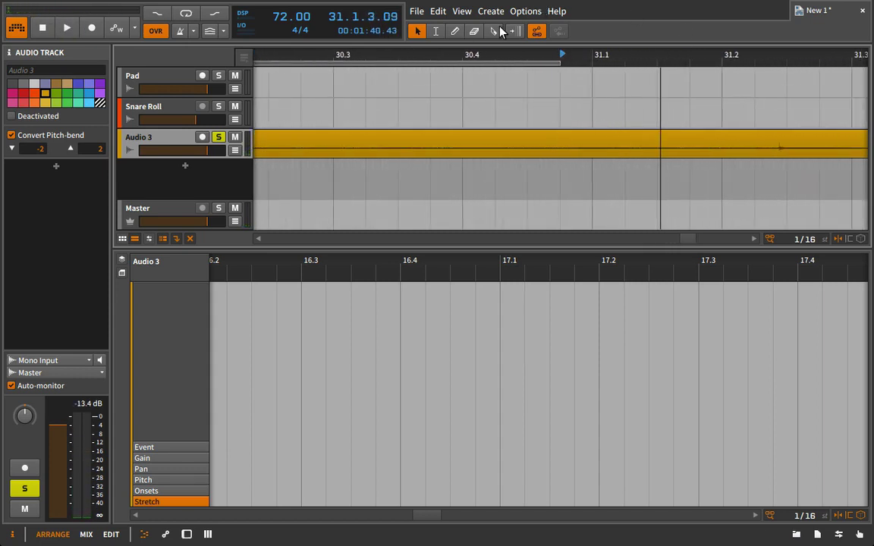
# Split the Audio 3 recording with the Knife tool at 30.4.4 and 31.2 to isolate the hit.
pyautogui.click(497, 32)
pyautogui.click(563, 142)
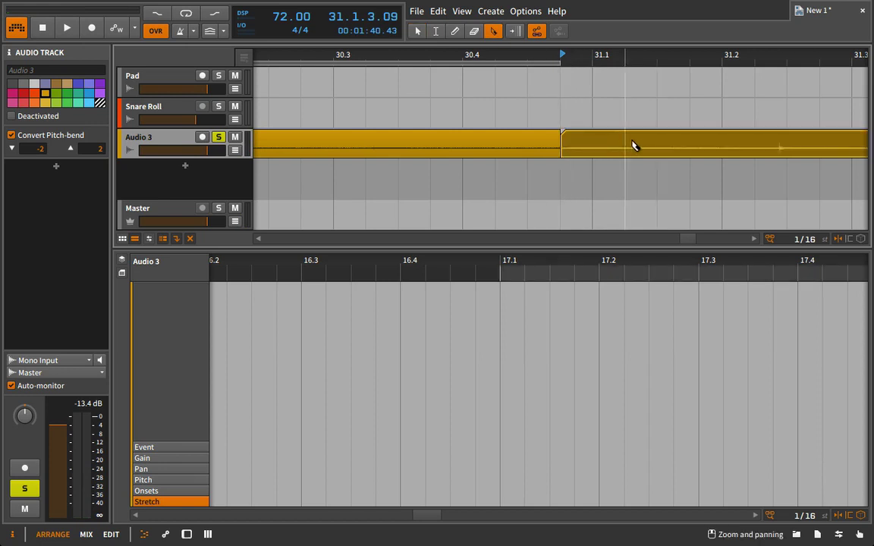
pyautogui.click(722, 146)
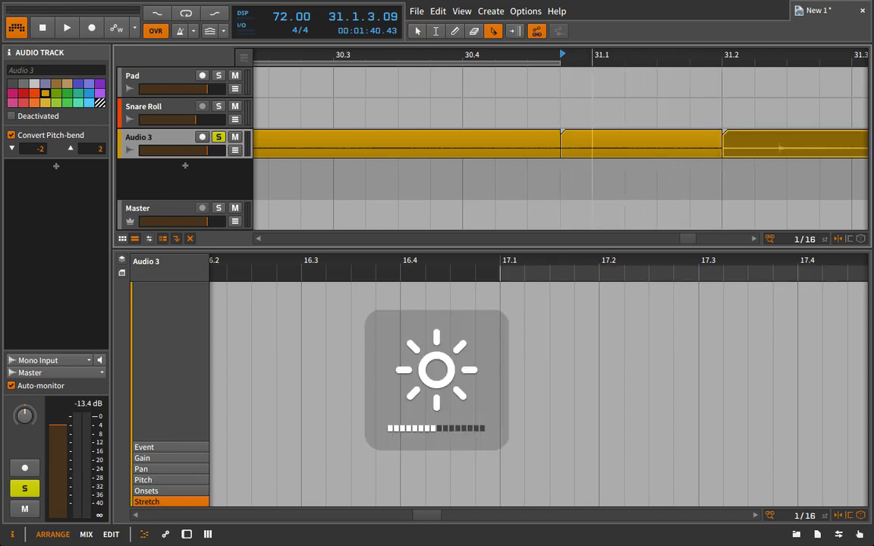
# Delete the parts of the Audio 3 recording before and after the isolated hit.
pyautogui.moveTo(580, 53); pyautogui.dragTo(576, 19)
pyautogui.click(477, 155)
pyautogui.click(417, 31)
pyautogui.moveTo(353, 134); pyautogui.dragTo(540, 165)
pyautogui.press('Delete')
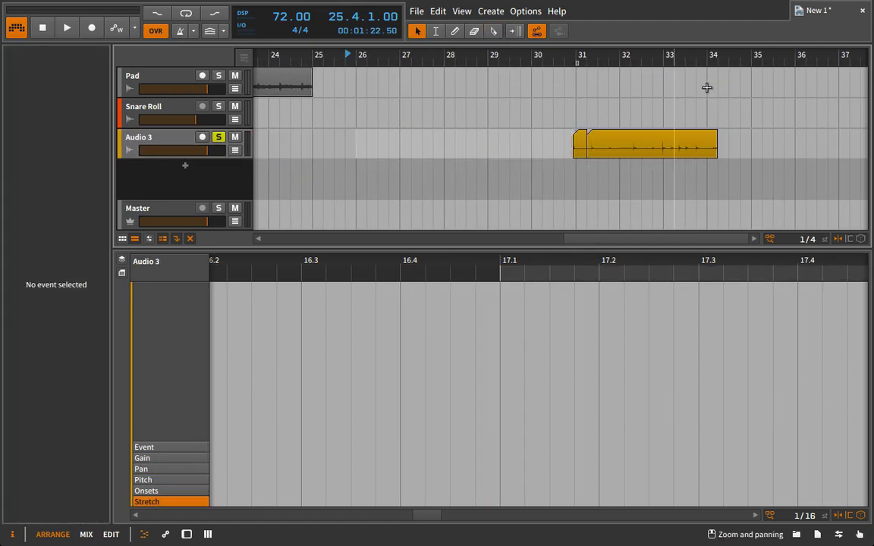
pyautogui.click(672, 150)
pyautogui.press('Delete')
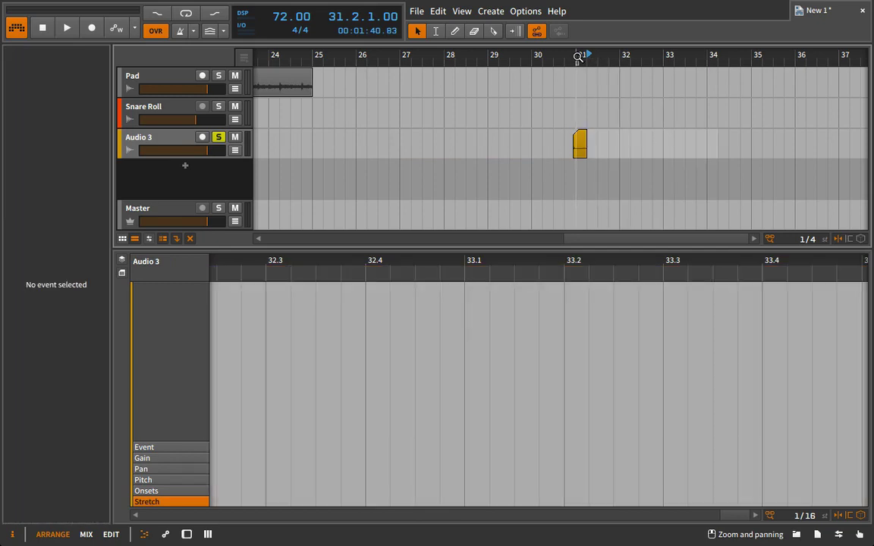
# Move the isolated hit on Audio 3 to 9.4.1, under the first Pad clip.
pyautogui.hscroll(-4, 581, 58)
pyautogui.click(747, 148)
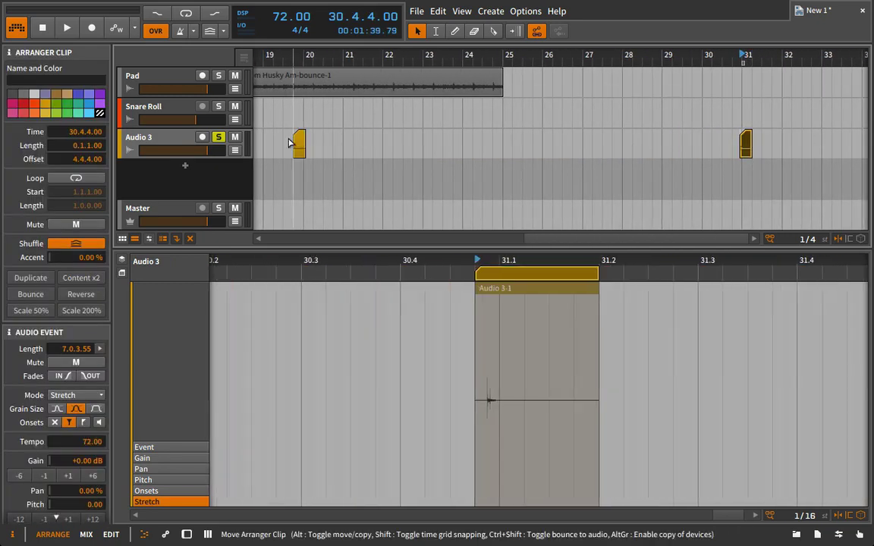
pyautogui.moveTo(294, 142); pyautogui.dragTo(271, 142)
pyautogui.moveTo(269, 54); pyautogui.dragTo(715, 44)
pyautogui.moveTo(715, 152); pyautogui.dragTo(431, 145)
pyautogui.moveTo(406, 61); pyautogui.dragTo(574, 91)
pyautogui.moveTo(505, 61); pyautogui.dragTo(510, 56)
# Trim the start of the Audio 3 clip to 9.4.1.48, just before the transient, and play it back.
pyautogui.doubleClick(514, 140)
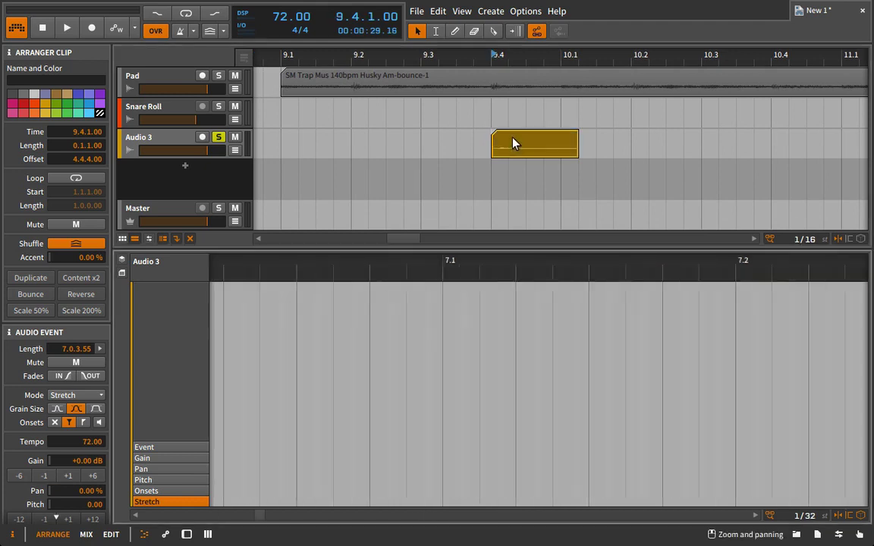
pyautogui.moveTo(359, 265); pyautogui.dragTo(508, 275)
pyautogui.click(512, 287)
pyautogui.press('space')
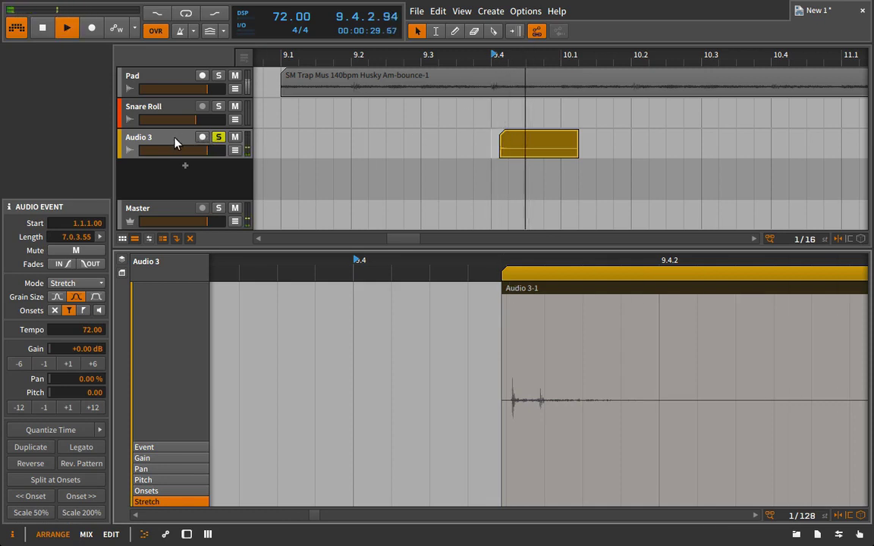
pyautogui.click(175, 142)
pyautogui.press('space')
pyautogui.press('space')
pyautogui.click(91, 430)
pyautogui.press('space')
pyautogui.press('space')
pyautogui.press('space')
# Raise the Audio 3 clip's gain to +9 dB and listen to it.
pyautogui.click(543, 156)
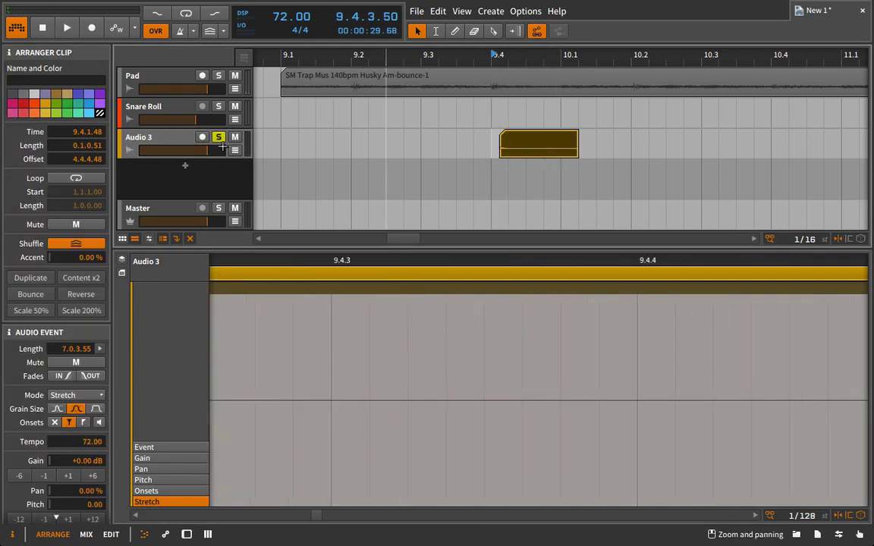
pyautogui.click(51, 475)
pyautogui.press('space')
pyautogui.press('space')
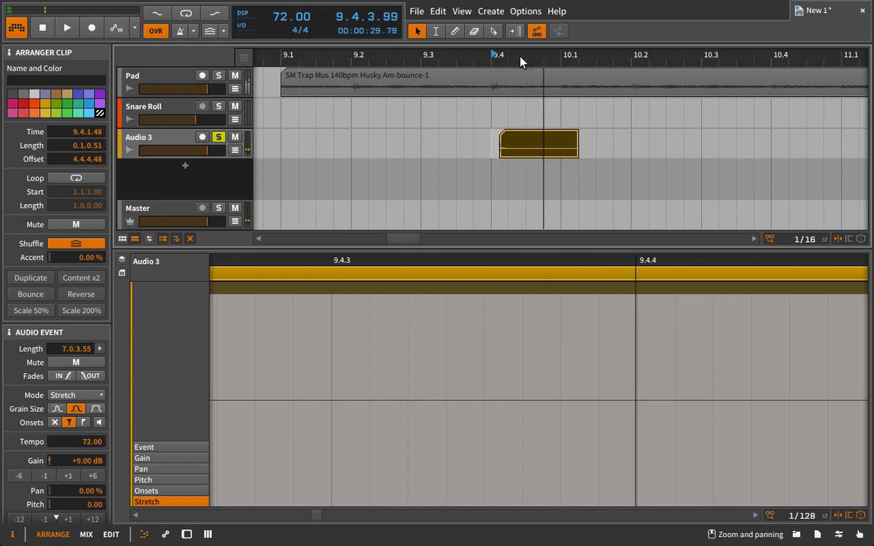
# Move the hit to 9.3.1 and balance the unsoloed Audio 3 at a lower volume against the Pad from bar 9.
pyautogui.moveTo(520, 161); pyautogui.dragTo(443, 154)
pyautogui.click(294, 60)
pyautogui.press('space')
pyautogui.click(220, 138)
pyautogui.press('space')
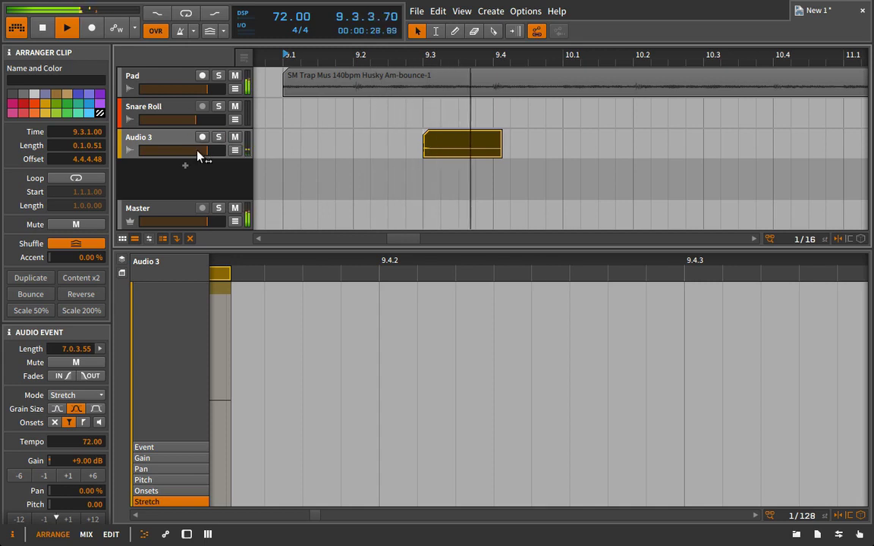
# Shorten the Audio 3 clip to one beat and place a copy of it at 10.3.1.
pyautogui.moveTo(399, 57); pyautogui.dragTo(378, 34)
pyautogui.moveTo(450, 137); pyautogui.dragTo(437, 137)
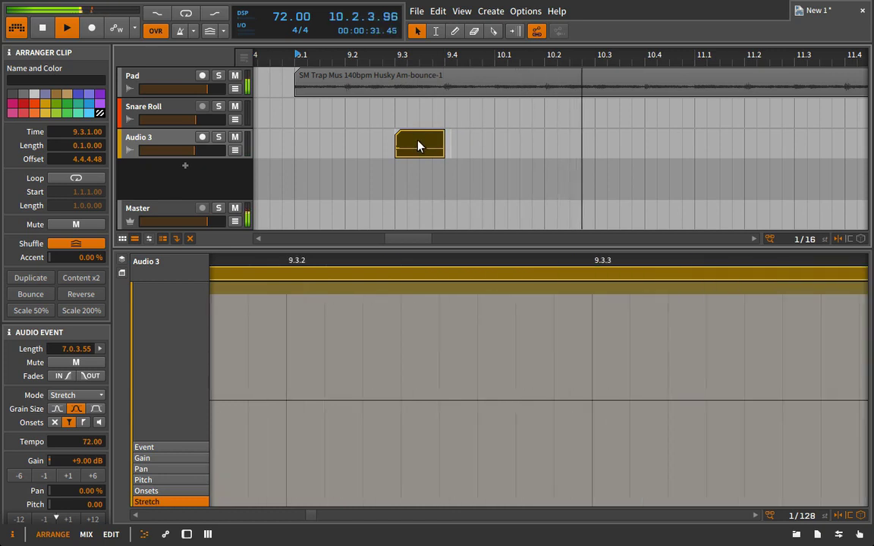
pyautogui.moveTo(419, 146); pyautogui.dragTo(620, 152)
pyautogui.press('space')
pyautogui.press('space')
pyautogui.moveTo(398, 59); pyautogui.dragTo(397, 53)
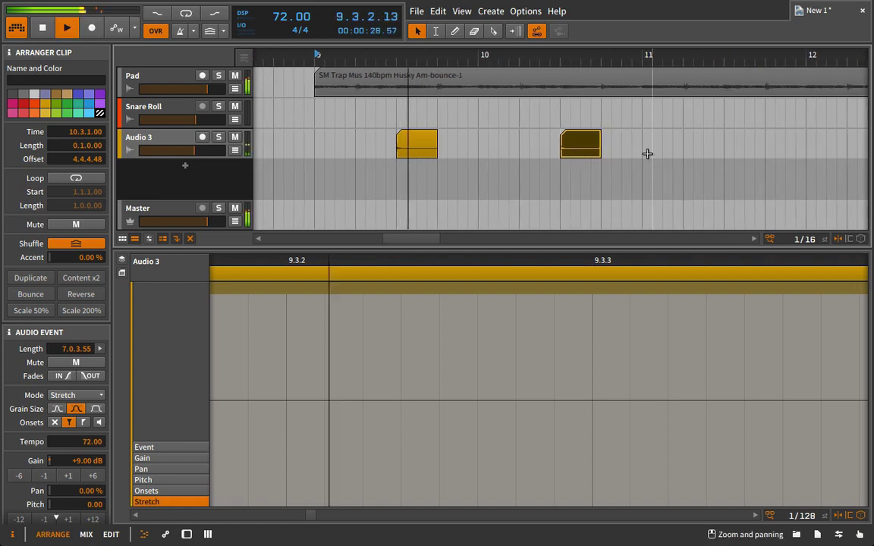
# Consolidate the two Audio 3 clips at 9.3 and 10.3 into one clip.
pyautogui.rightClick(420, 154)
pyautogui.click(445, 191)
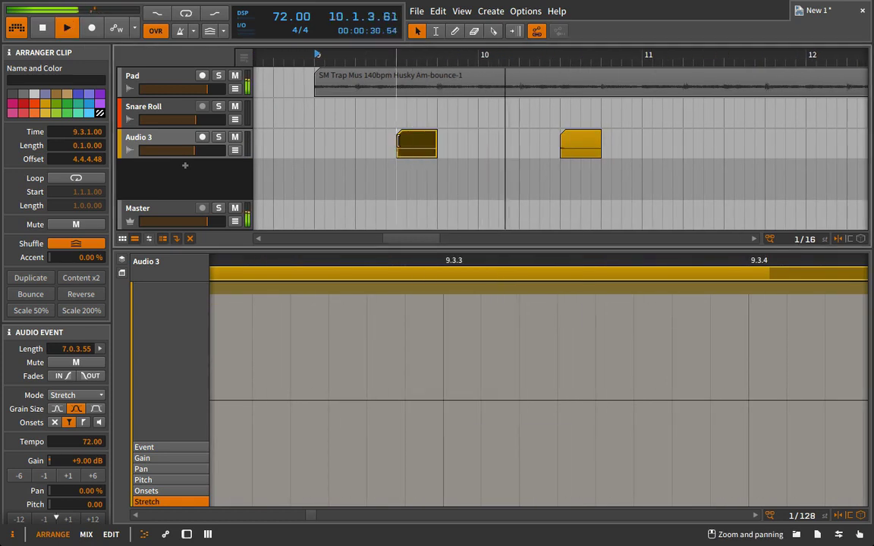
pyautogui.keyDown('shift'); pyautogui.click(584, 151); pyautogui.keyUp('shift')
pyautogui.rightClick(584, 152)
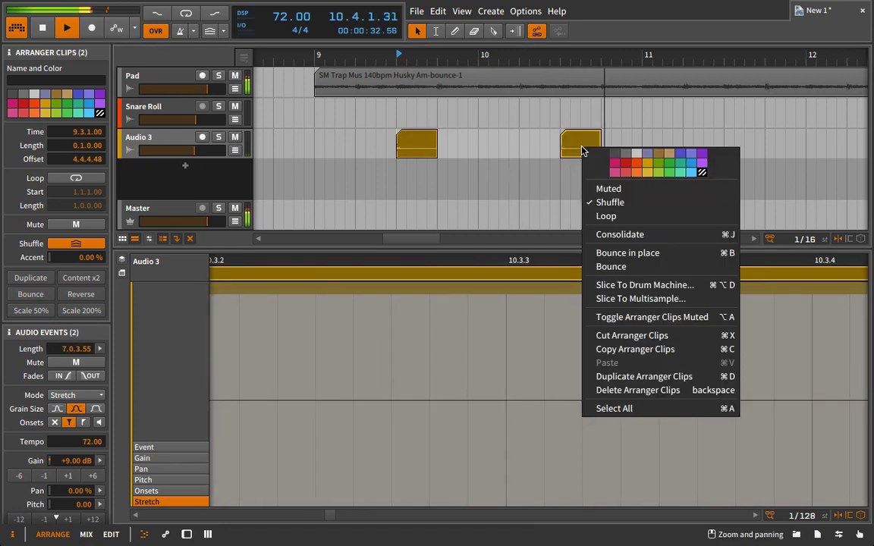
pyautogui.click(633, 235)
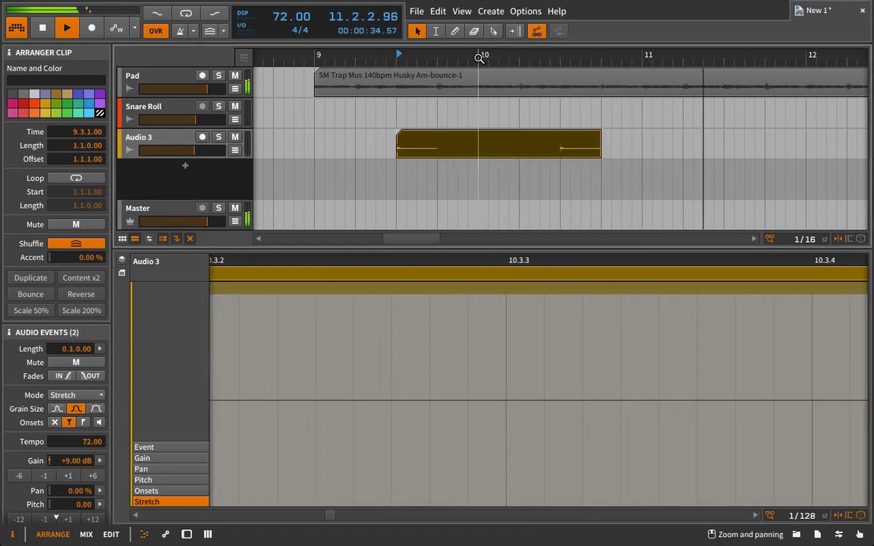
# Extend the consolidated Audio 3 clip to span two full bars, from 9.1.1 to 11.1.1.
pyautogui.moveTo(397, 144); pyautogui.dragTo(318, 146)
pyautogui.press('space')
pyautogui.press('space')
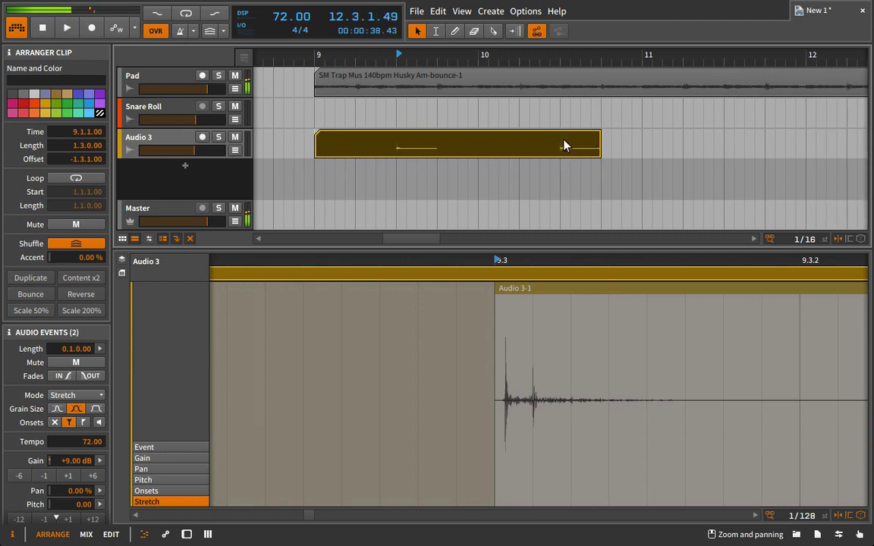
pyautogui.moveTo(598, 141); pyautogui.dragTo(640, 144)
# Duplicate the two-bar Audio 3 clip repeatedly to fill the track up to bar 25.
pyautogui.hotkey('ctrl', 'd')
pyautogui.moveTo(571, 56); pyautogui.dragTo(487, 114)
pyautogui.hotkey('ctrl', 'd')
pyautogui.hotkey('ctrl', 'd')
pyautogui.hotkey('ctrl', 'd')
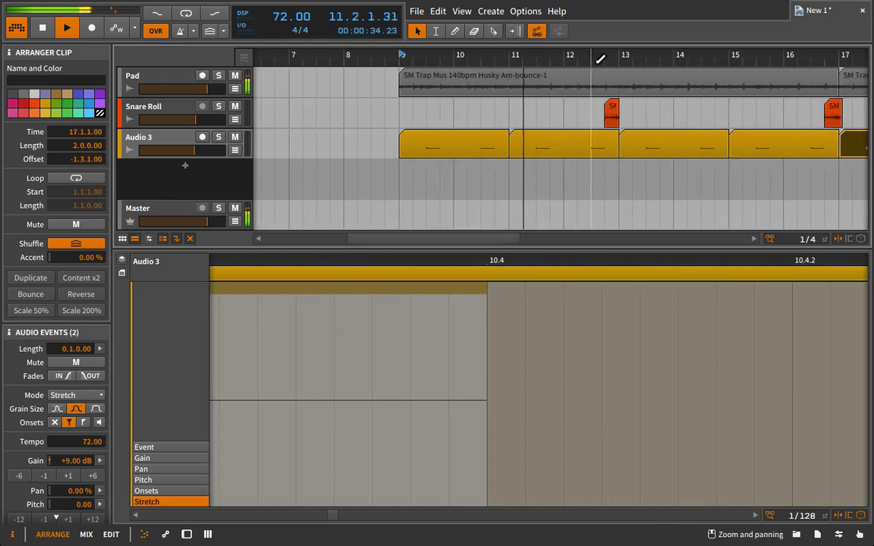
pyautogui.moveTo(620, 57); pyautogui.dragTo(597, 52)
pyautogui.hotkey('ctrl', 'd')
pyautogui.hotkey('ctrl', 'd')
pyautogui.hotkey('ctrl', 'd')
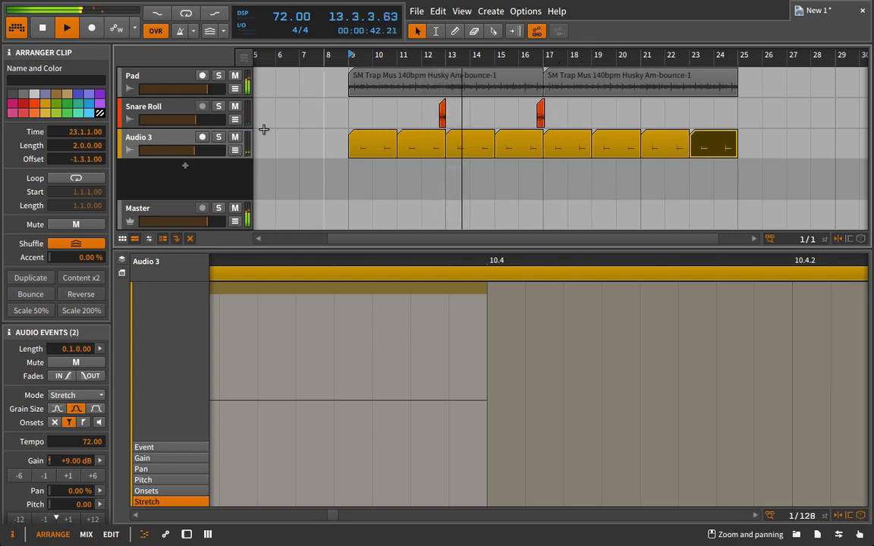
# Rename the Audio 3 track as Snap.
pyautogui.click(126, 135)
pyautogui.click(39, 70)
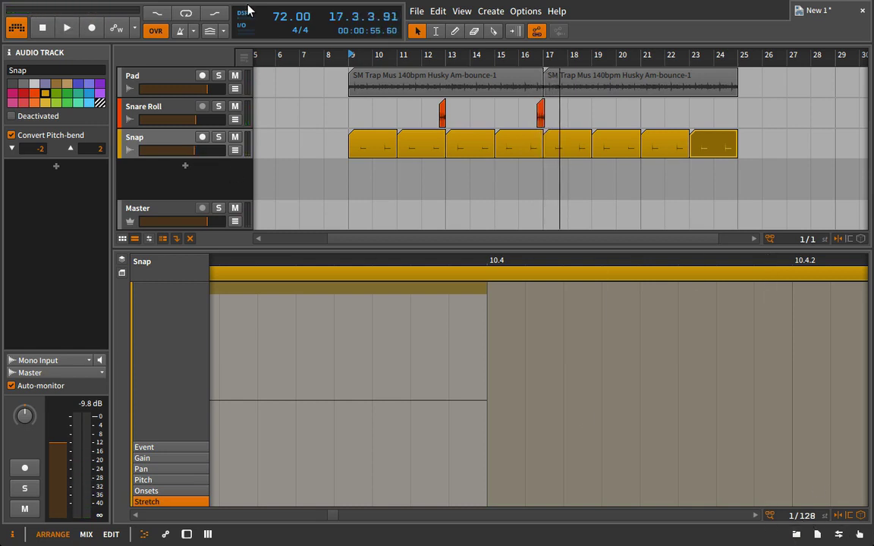
pyautogui.moveTo(340, 66); pyautogui.dragTo(718, 380)
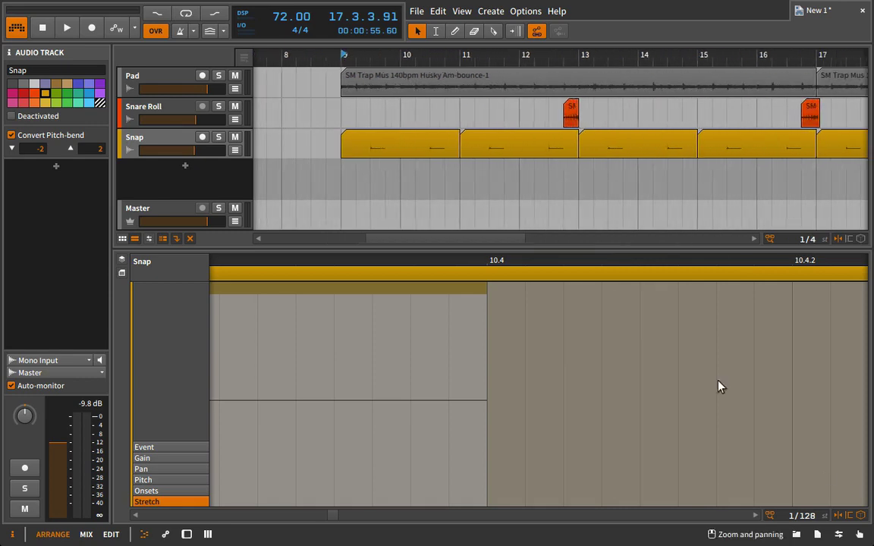
# Open the sample browser and look through the folders of the Bitwig Drum Machines package.
pyautogui.click(792, 534)
pyautogui.scroll(10, 733, 178)
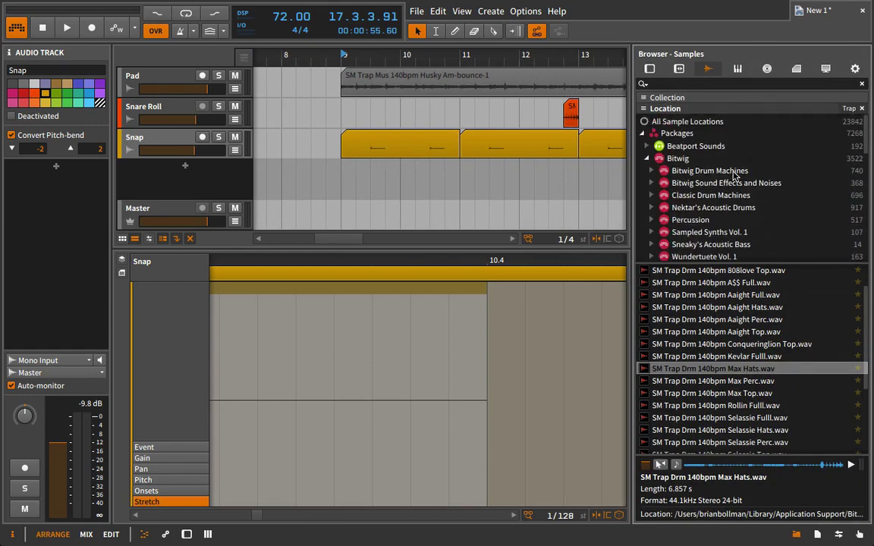
pyautogui.click(732, 172)
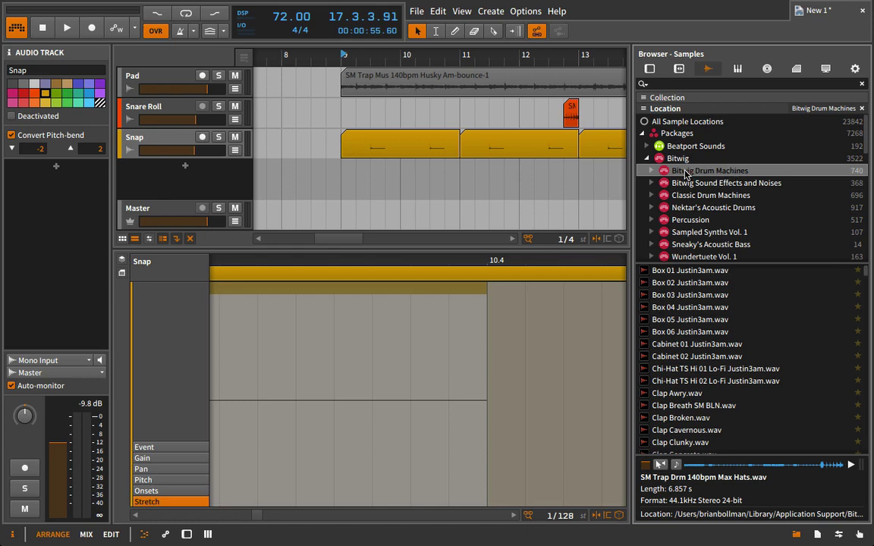
pyautogui.scroll(-3, 654, 174)
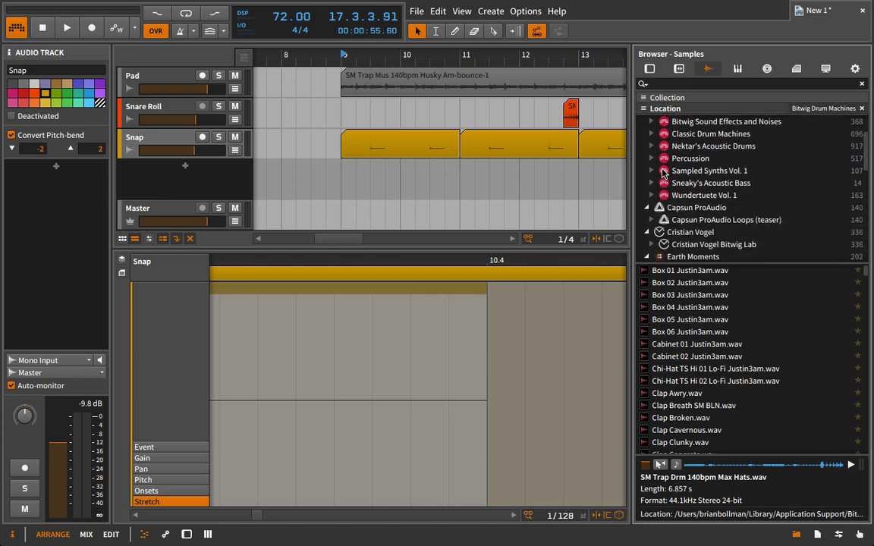
pyautogui.scroll(3, 663, 173)
pyautogui.click(651, 172)
pyautogui.scroll(-5, 728, 186)
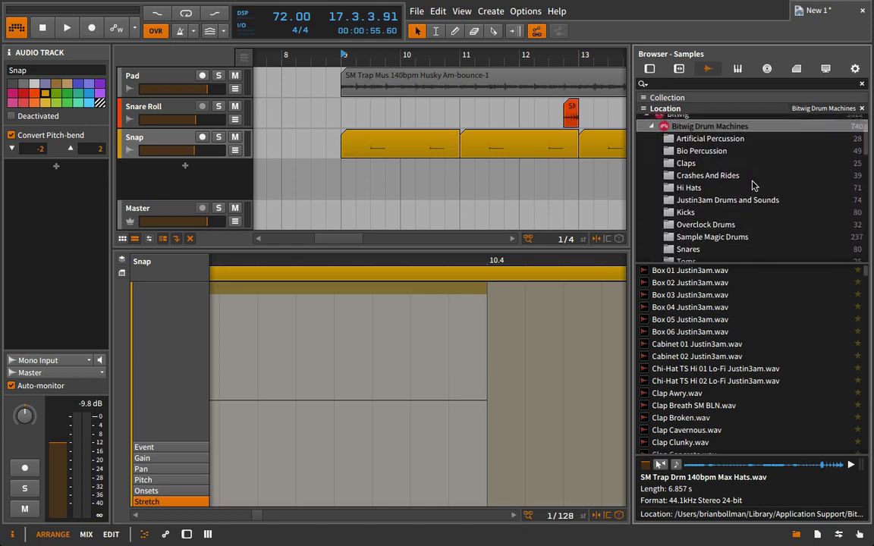
pyautogui.scroll(4, 751, 186)
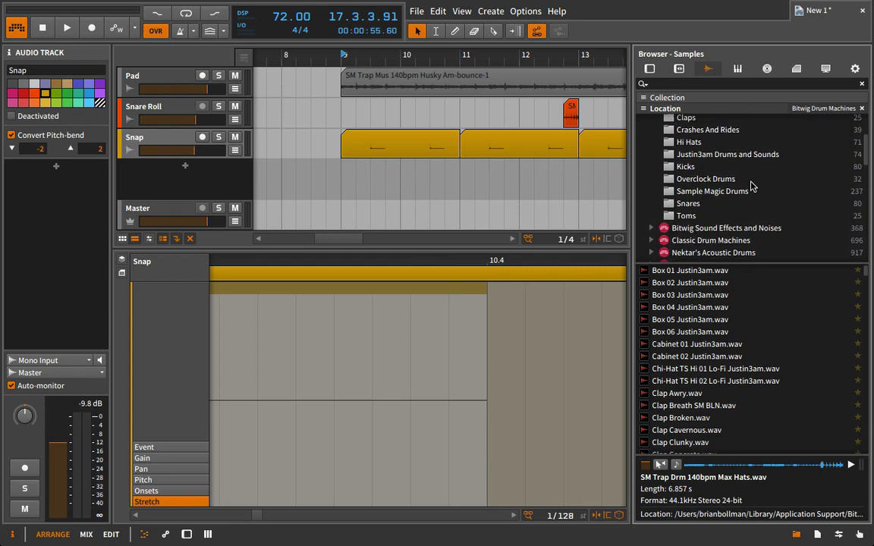
pyautogui.scroll(1, 751, 186)
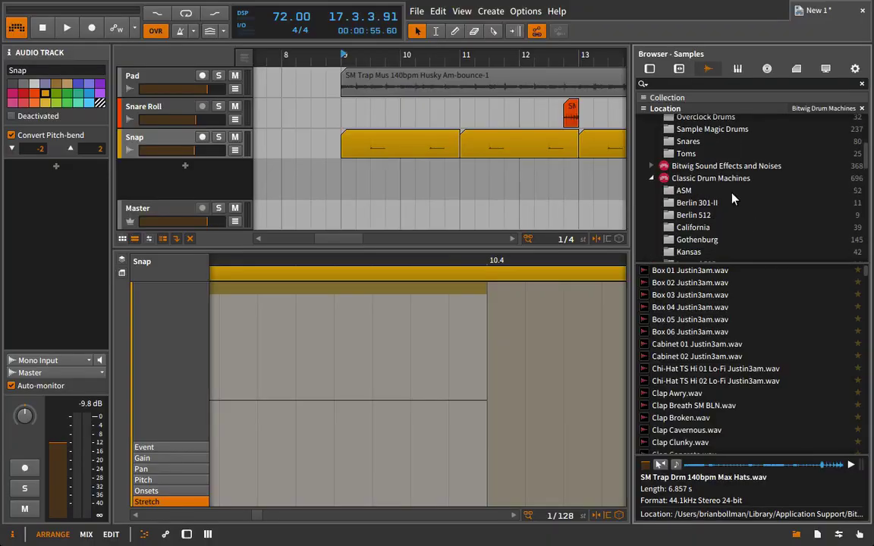
# Audition the hi-hat and kick samples in the YFM folder of Classic Drum Machines.
pyautogui.scroll(-5, 732, 199)
pyautogui.click(684, 191)
pyautogui.click(720, 271)
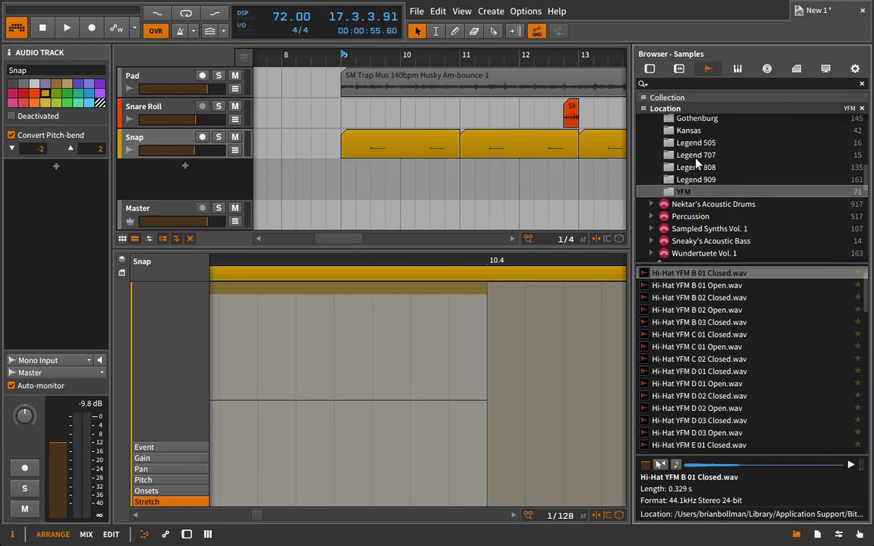
pyautogui.scroll(-15, 758, 335)
pyautogui.scroll(-1, 684, 175)
pyautogui.scroll(5, 759, 334)
pyautogui.click(834, 308)
pyautogui.click(843, 319)
pyautogui.click(843, 344)
pyautogui.scroll(5, 781, 341)
pyautogui.click(781, 340)
pyautogui.press('Up')
pyautogui.press('Up')
pyautogui.press('Up')
pyautogui.press('Up')
pyautogui.press('Up')
pyautogui.press('Up')
pyautogui.press('Up')
pyautogui.press('Up')
pyautogui.press('Up')
pyautogui.press('Up')
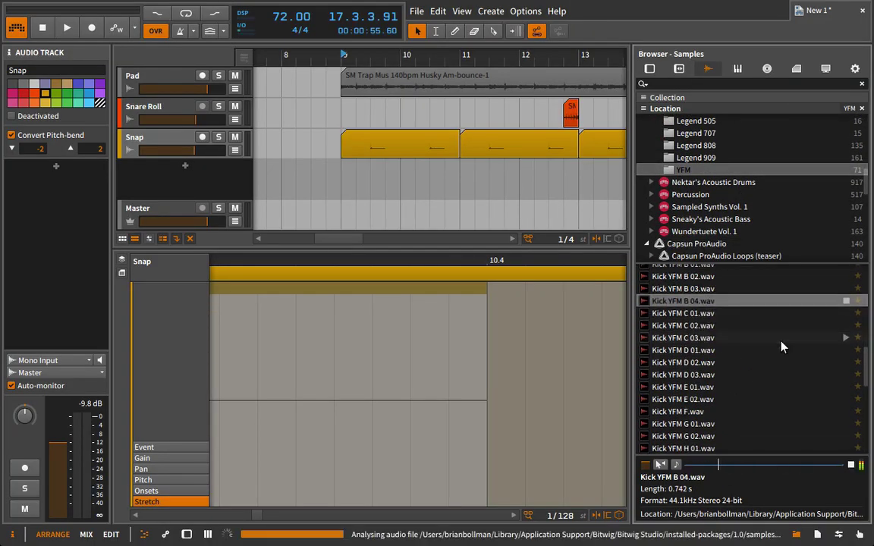
pyautogui.press('Down')
pyautogui.press('Down')
pyautogui.press('Down')
pyautogui.press('Down')
pyautogui.press('Down')
pyautogui.press('Down')
pyautogui.press('Down')
pyautogui.press('Down')
pyautogui.press('Down')
pyautogui.press('Down')
pyautogui.press('Down')
pyautogui.press('Down')
pyautogui.press('Down')
pyautogui.press('Down')
pyautogui.press('Down')
pyautogui.press('Down')
pyautogui.press('Down')
pyautogui.press('Down')
pyautogui.press('Down')
pyautogui.press('Down')
pyautogui.press('Down')
pyautogui.press('Down')
pyautogui.press('Down')
pyautogui.press('Down')
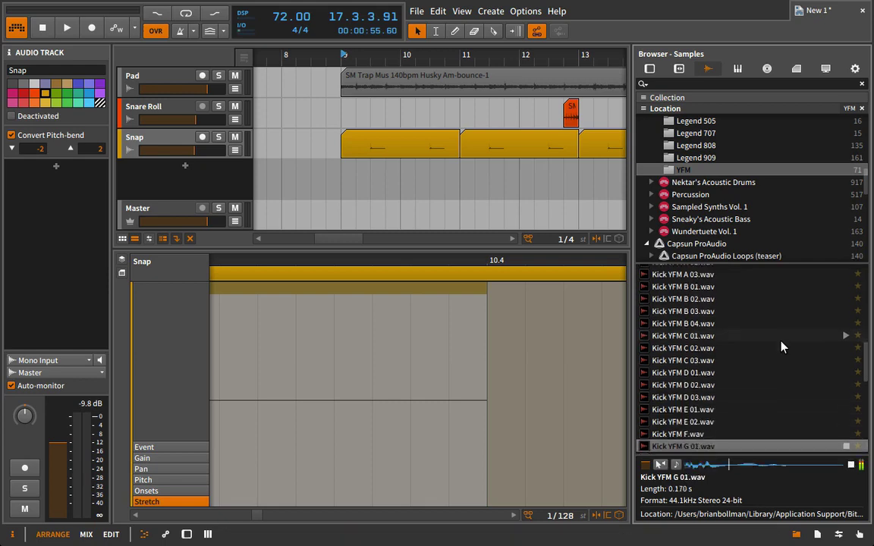
pyautogui.scroll(3, 733, 143)
pyautogui.scroll(-2, 735, 167)
pyautogui.scroll(4, 738, 199)
# Audition samples in other Classic Drum Machines folders, including the Legend 808 kicks 04 and 06.
pyautogui.click(742, 151)
pyautogui.scroll(10, 761, 338)
pyautogui.click(736, 337)
pyautogui.press('Down')
pyautogui.press('Down')
pyautogui.press('Down')
pyautogui.press('Down')
pyautogui.press('Down')
pyautogui.press('Down')
pyautogui.press('Down')
pyautogui.press('Down')
pyautogui.press('Down')
pyautogui.press('Down')
pyautogui.press('Down')
pyautogui.scroll(-3, 718, 191)
pyautogui.click(718, 189)
pyautogui.click(757, 334)
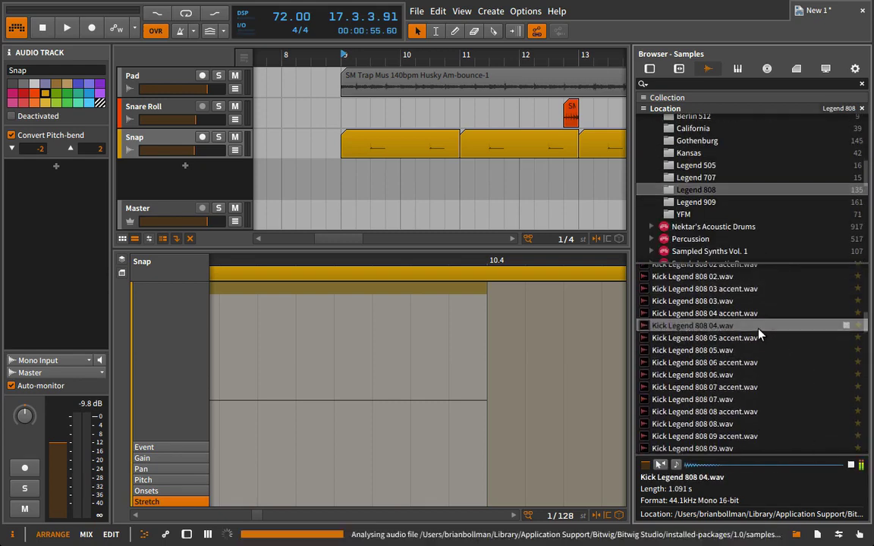
pyautogui.scroll(-3, 758, 334)
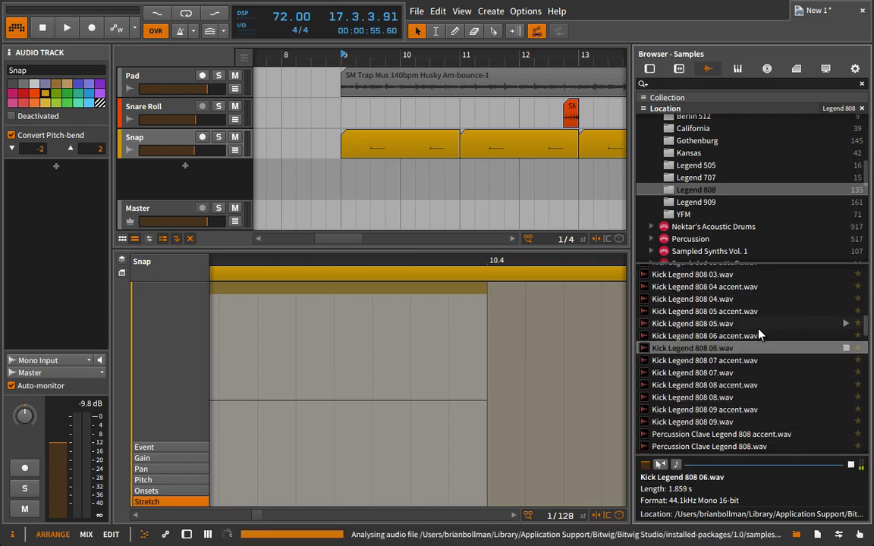
pyautogui.scroll(-4, 781, 193)
# Open the DRUM ONE-SHOTS folder of the Irrupt System package in the sample browser.
pyautogui.click(778, 192)
pyautogui.scroll(-3, 751, 207)
pyautogui.click(698, 199)
pyautogui.click(652, 198)
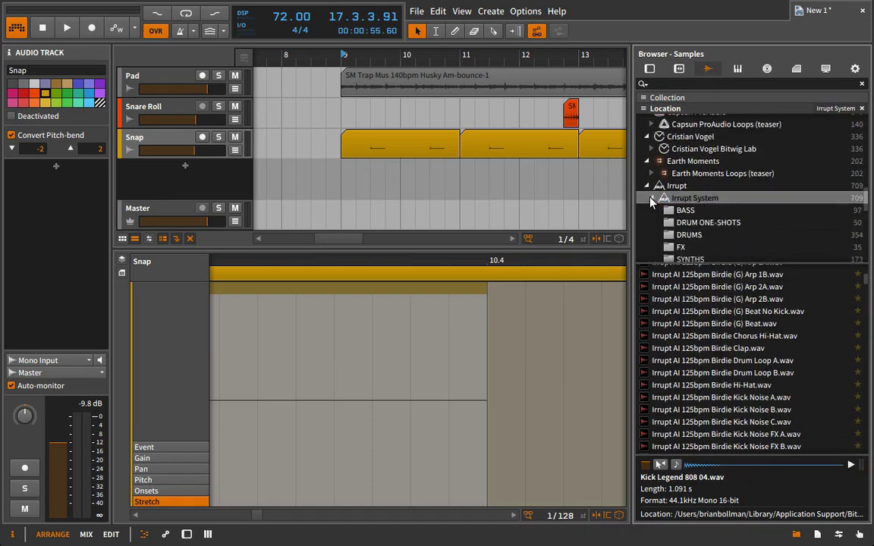
pyautogui.scroll(-2, 671, 193)
pyautogui.click(710, 174)
# Audition the one-shot kicks and place Kick 3 Irrupt on a new track at bar 9.
pyautogui.scroll(-5, 778, 317)
pyautogui.click(774, 319)
pyautogui.press('Down')
pyautogui.press('Down')
pyautogui.moveTo(765, 343); pyautogui.dragTo(351, 181)
pyautogui.press('space')
# Lower the kick clip's gain to -4.00 dB and adjust the volume of the Kick 3 Irrupt track.
pyautogui.moveTo(396, 55); pyautogui.dragTo(359, 80)
pyautogui.click(282, 170)
pyautogui.click(40, 476)
pyautogui.click(41, 477)
pyautogui.click(40, 477)
pyautogui.click(41, 476)
pyautogui.press('space')
pyautogui.press('space')
pyautogui.moveTo(186, 181); pyautogui.dragTo(208, 182)
pyautogui.press('space')
pyautogui.press('space')
# Copy the kick to 9.4.3 and 10.1.1 and play the pattern back.
pyautogui.moveTo(281, 182); pyautogui.dragTo(383, 178)
pyautogui.scroll(5, 350, 188)
pyautogui.press('space')
pyautogui.press('space')
pyautogui.press('space')
pyautogui.press('space')
# Play from 9.4.3 and reduce the gain of the kick clip just before bar 10 by another 3 dB.
pyautogui.hscroll(4, 341, 341)
pyautogui.click(287, 274)
pyautogui.hscroll(-6, 341, 341)
pyautogui.click(374, 59)
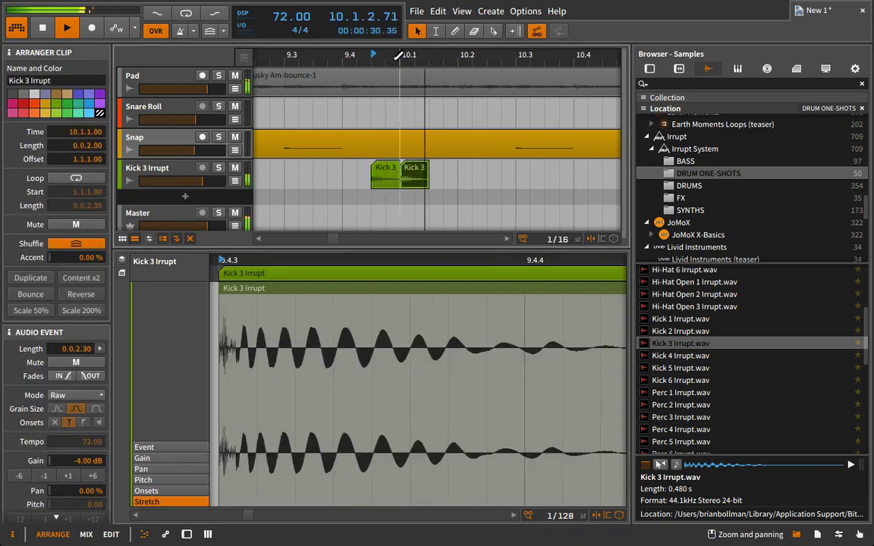
pyautogui.click(385, 169)
pyautogui.tripleClick(44, 476)
# Copy the kick clips of bars 9 and 10 to bar 11.
pyautogui.scroll(-5, 425, 188)
pyautogui.click(315, 59)
pyautogui.moveTo(305, 197); pyautogui.dragTo(422, 180)
pyautogui.moveTo(322, 177); pyautogui.dragTo(527, 177)
# Place a kick at 11.2.3 and delete the copied kick just before bar 12.
pyautogui.moveTo(560, 57); pyautogui.dragTo(346, 167)
pyautogui.click(442, 184)
pyautogui.moveTo(442, 183); pyautogui.dragTo(346, 182)
pyautogui.click(432, 60)
pyautogui.click(444, 182)
pyautogui.press('Delete')
# Play the beat from bar 9 and raise the Snap track's volume slightly.
pyautogui.moveTo(523, 56); pyautogui.dragTo(514, 30)
pyautogui.click(312, 59)
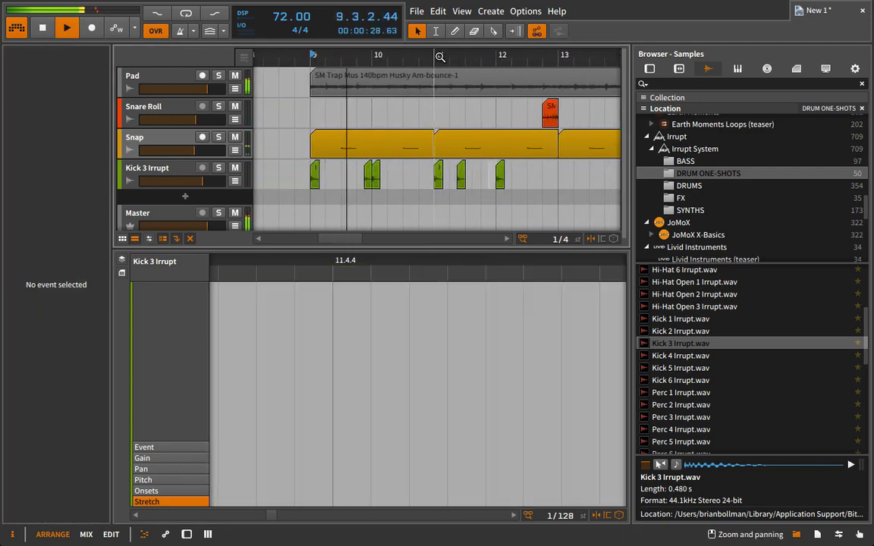
pyautogui.moveTo(439, 58); pyautogui.dragTo(382, 70)
pyautogui.moveTo(195, 150); pyautogui.dragTo(197, 150)
# Add another kick at 12.3.3 and listen to the transition into bar 13.
pyautogui.moveTo(486, 57); pyautogui.dragTo(367, 73)
pyautogui.moveTo(367, 182); pyautogui.dragTo(526, 182)
pyautogui.click(363, 59)
pyautogui.moveTo(432, 59); pyautogui.dragTo(369, 70)
pyautogui.moveTo(390, 182); pyautogui.dragTo(403, 182)
pyautogui.click(373, 59)
pyautogui.moveTo(379, 56); pyautogui.dragTo(459, 4)
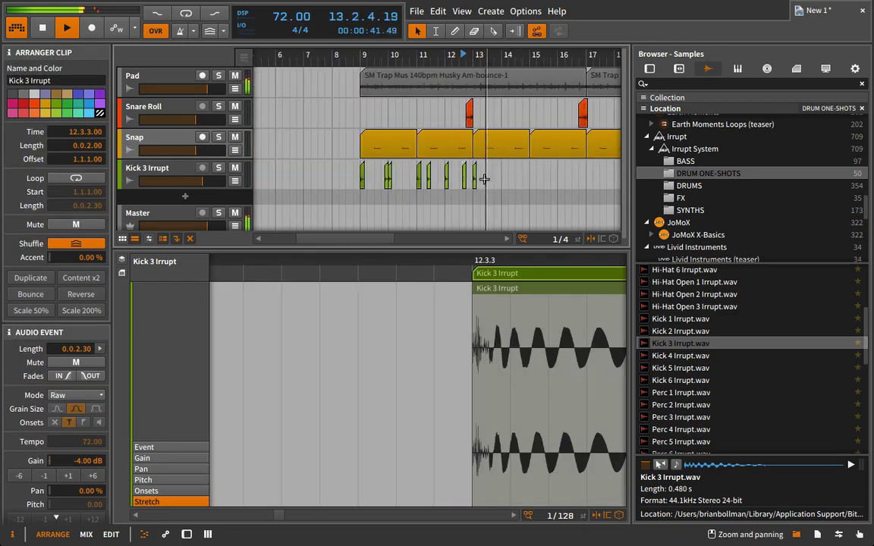
# Consolidate the kick clips from bar 9 to 13 into one four-bar clip and repeat it up to bar 25.
pyautogui.moveTo(488, 184); pyautogui.dragTo(358, 179)
pyautogui.press('space')
pyautogui.moveTo(366, 57); pyautogui.dragTo(387, 85)
pyautogui.press('super+j')
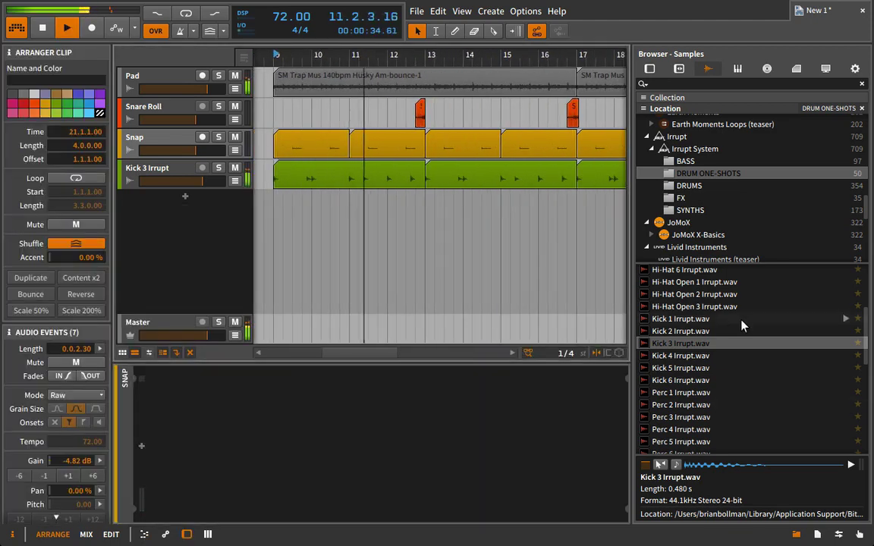
# Open the FX folder of the Irrupt System package and audition the Dolphin Arp (A) FX 1 and 2 samples.
pyautogui.scroll(-8, 740, 320)
pyautogui.scroll(7, 740, 321)
pyautogui.scroll(1, 708, 208)
pyautogui.click(706, 218)
pyautogui.click(787, 332)
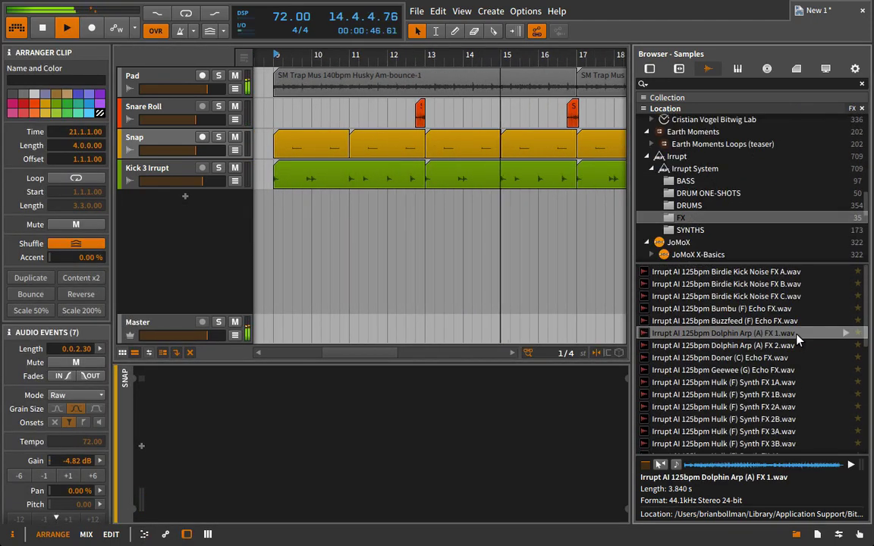
pyautogui.scroll(-3, 785, 372)
pyautogui.scroll(-4, 785, 370)
pyautogui.press('space')
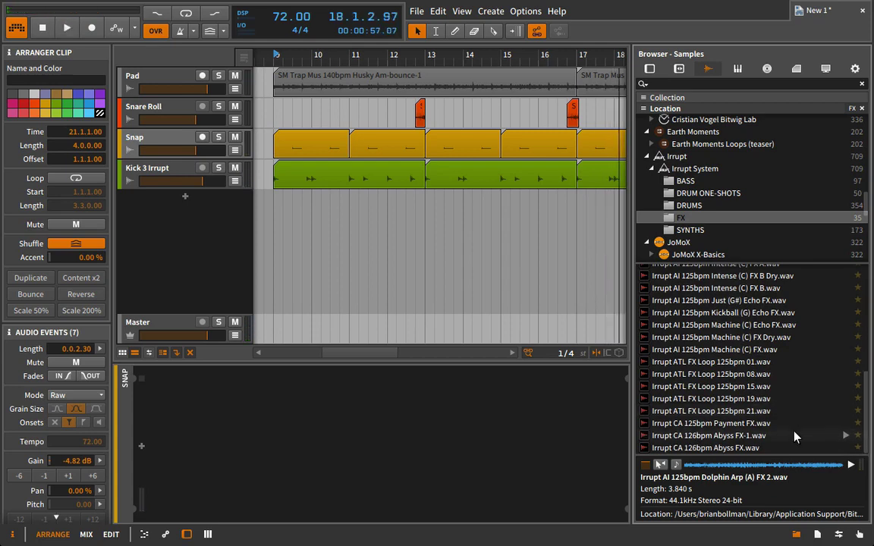
# Audition the last samples of the FX folder and place Irrupt CA 125bpm Payment FX on a new track at bar 13.
pyautogui.click(793, 432)
pyautogui.press('Up')
pyautogui.press('Up')
pyautogui.press('Down')
pyautogui.press('Down')
pyautogui.press('Down')
pyautogui.press('Up')
pyautogui.press('Up')
pyautogui.press('space')
pyautogui.scroll(1, 794, 438)
pyautogui.moveTo(793, 436); pyautogui.dragTo(477, 210)
pyautogui.scroll(-2, 470, 210)
pyautogui.moveTo(457, 212); pyautogui.dragTo(423, 213)
# Open the Payment FX clip for detail editing, raise its pitch by 12 semitones and set its stretch mode to Repitch.
pyautogui.doubleClick(423, 211)
pyautogui.press('b')
pyautogui.click(93, 519)
pyautogui.scroll(5, 411, 198)
pyautogui.click(76, 395)
pyautogui.click(69, 446)
# Scale the Payment FX clip to 50% while its track is soloed, and lower the track's volume.
pyautogui.click(218, 198)
pyautogui.click(34, 311)
pyautogui.click(219, 198)
pyautogui.hotkey('ctrl', 'd')
pyautogui.moveTo(208, 211); pyautogui.dragTo(181, 214)
pyautogui.hotkey('ctrl', 'z')
pyautogui.press('space')
pyautogui.press('space')
# Duplicate the Payment FX clip, trim the first bar off the copy and move it back to bar 15.
pyautogui.click(546, 203)
pyautogui.hotkey('ctrl', 'd')
pyautogui.scroll(-2, 504, 199)
pyautogui.scroll(-3, 474, 283)
pyautogui.press('space')
pyautogui.press('space')
pyautogui.moveTo(443, 274); pyautogui.dragTo(506, 274)
pyautogui.moveTo(537, 273); pyautogui.dragTo(472, 275)
# Turn on the fade-in and fade-out for the audio events of both Payment FX clips.
pyautogui.click(395, 289)
pyautogui.click(62, 263)
pyautogui.click(90, 263)
pyautogui.click(493, 289)
pyautogui.click(90, 263)
# Duplicate the Payment FX clips to fill bars 16 to 21 and delete the one-bar clip at bar 19.
pyautogui.click(485, 275)
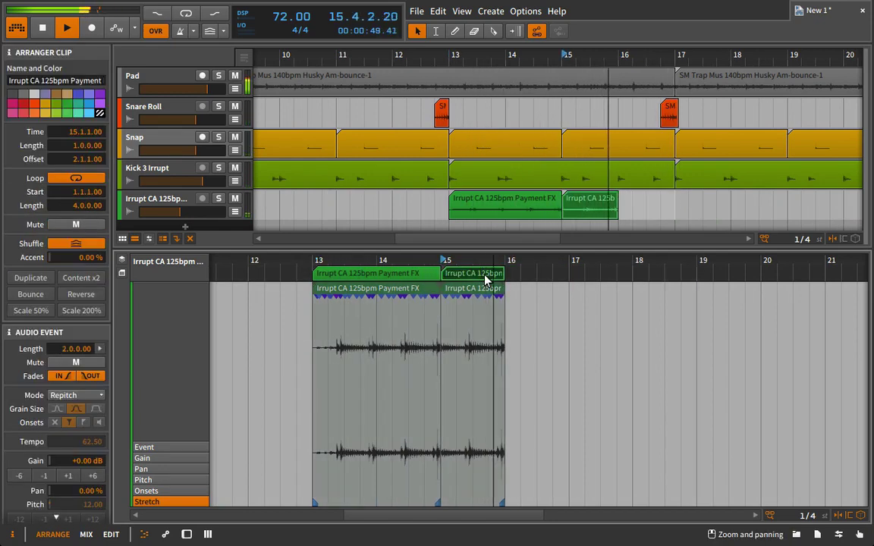
pyautogui.hotkey('ctrl', 'd')
pyautogui.hotkey('ctrl', 'd')
pyautogui.click(733, 279)
pyautogui.press('Delete')
pyautogui.moveTo(734, 262); pyautogui.dragTo(534, 130)
pyautogui.click(586, 272)
# Play the arrangement from bar 9 with the Pad track soloed, and again with all tracks.
pyautogui.press('space')
pyautogui.moveTo(524, 57); pyautogui.dragTo(497, 59)
pyautogui.moveTo(570, 251); pyautogui.dragTo(543, 319)
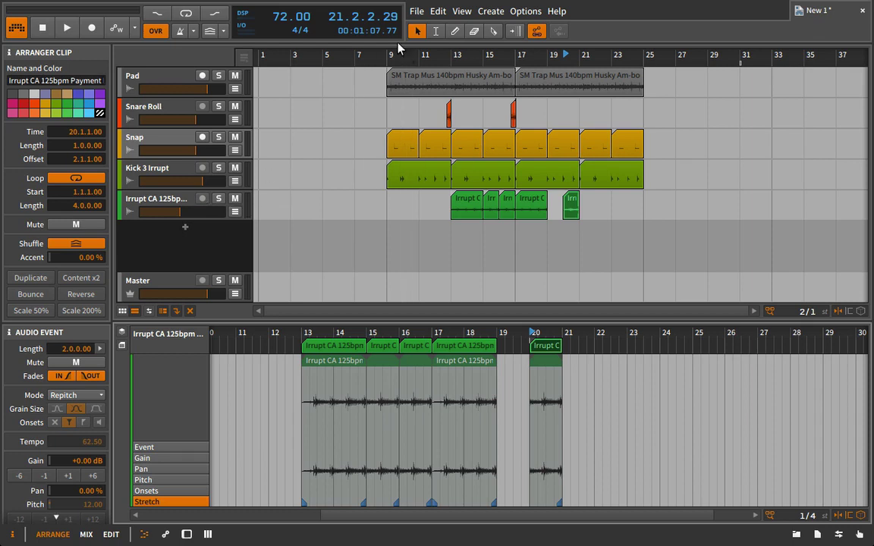
pyautogui.click(219, 77)
pyautogui.press('space')
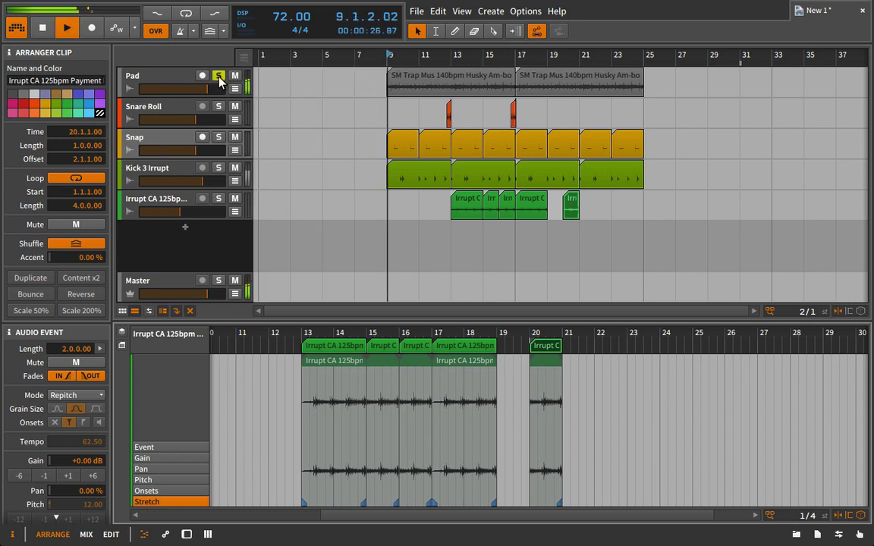
pyautogui.click(219, 76)
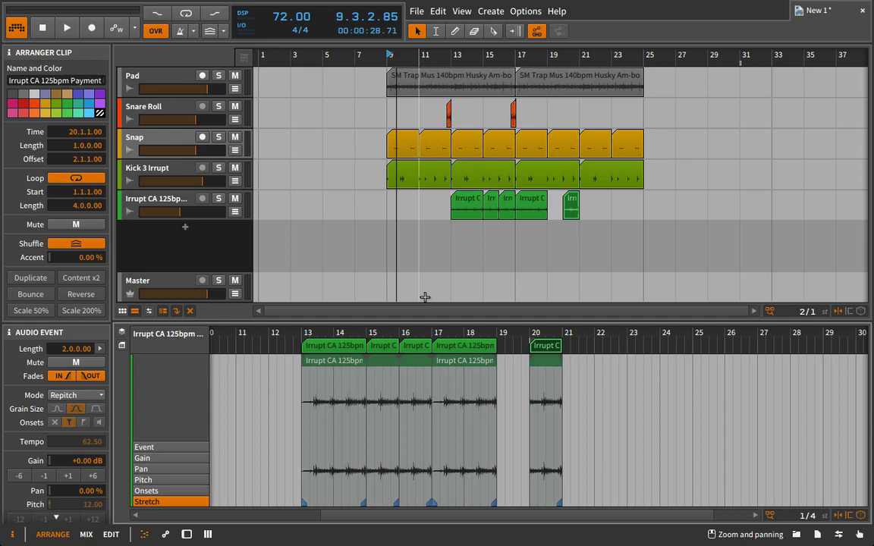
pyautogui.press('space')
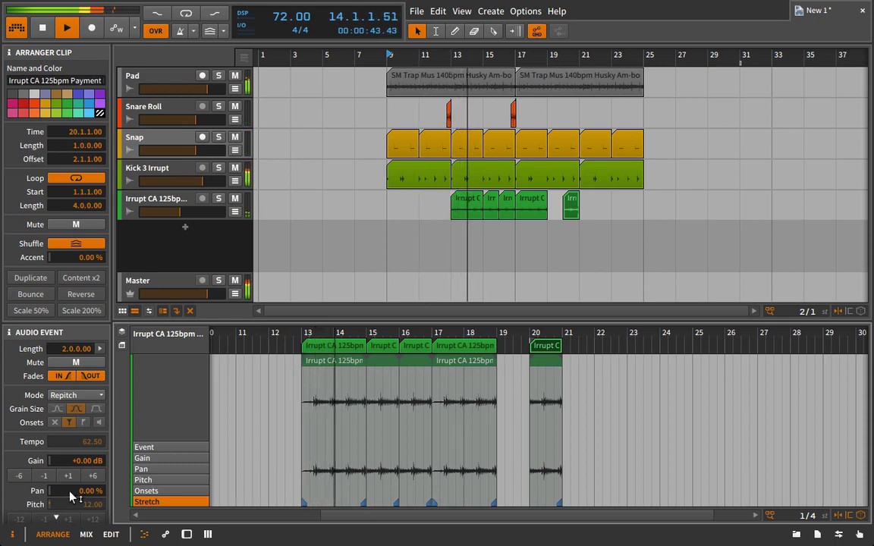
# Shape a dip in the gain envelope of the Payment FX clip at bar 13, down to -6.46 dB at position 1.2.3.00.
pyautogui.click(142, 458)
pyautogui.moveTo(312, 332); pyautogui.dragTo(302, 398)
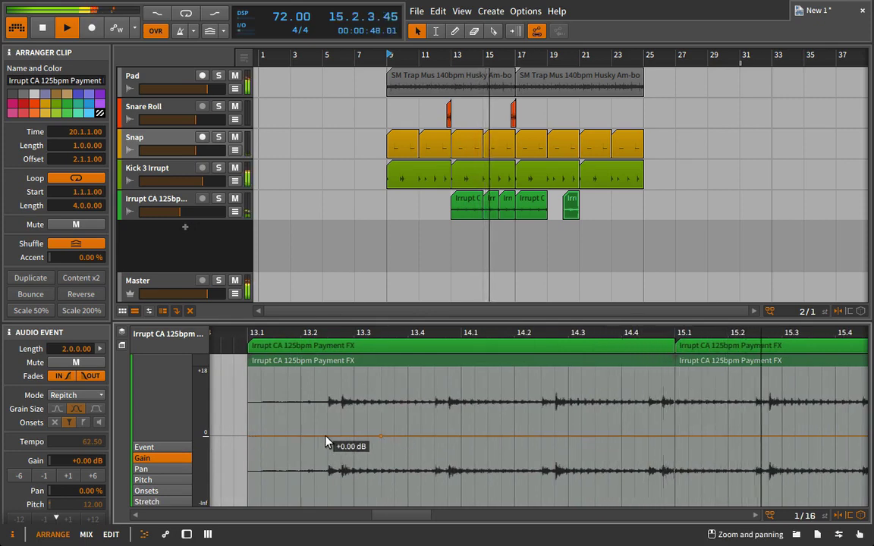
pyautogui.moveTo(327, 437); pyautogui.dragTo(327, 443)
pyautogui.moveTo(248, 443); pyautogui.dragTo(248, 436)
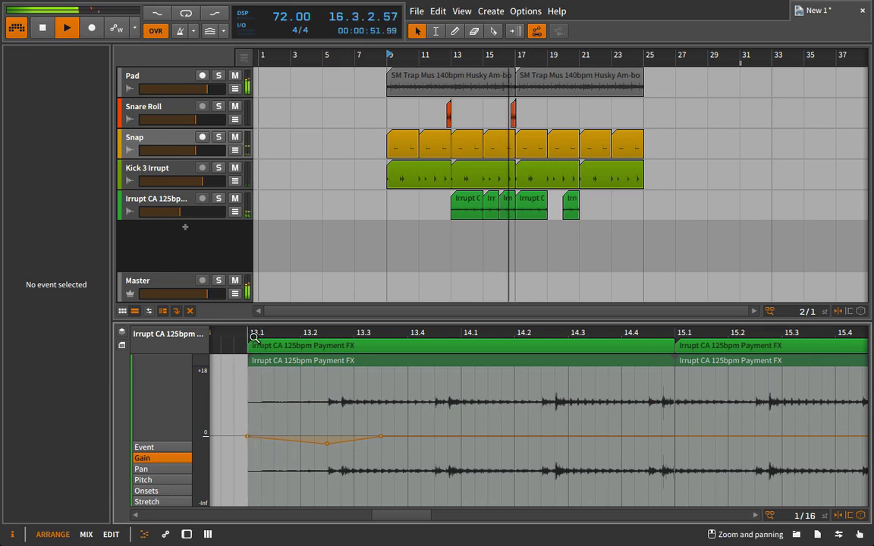
pyautogui.moveTo(331, 443); pyautogui.dragTo(331, 451)
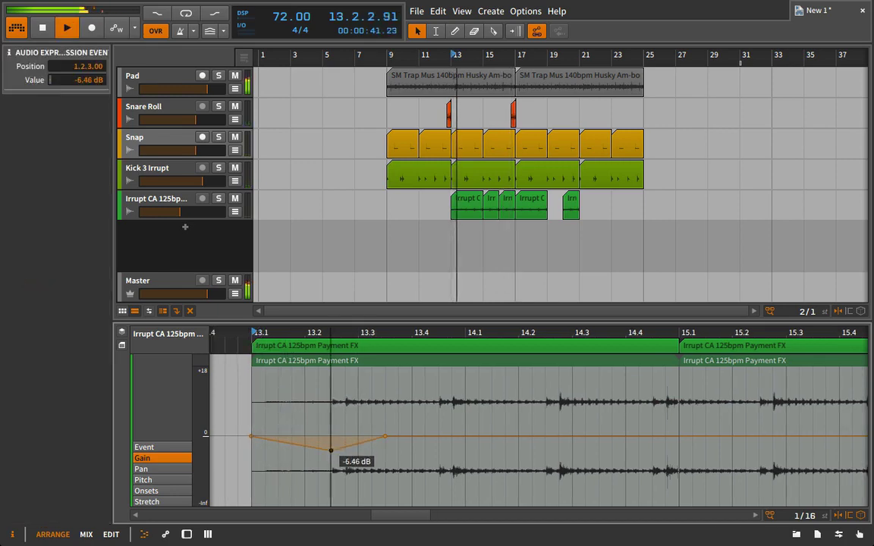
pyautogui.moveTo(311, 333); pyautogui.dragTo(273, 332)
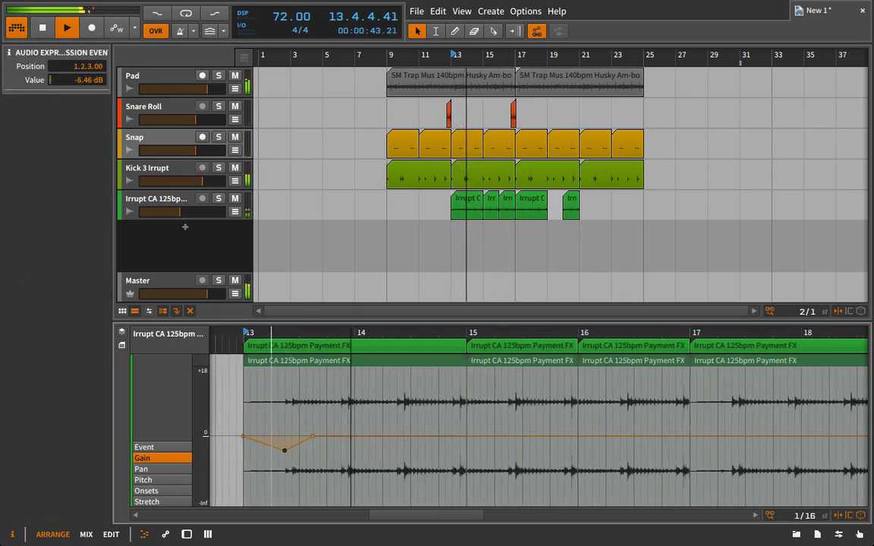
pyautogui.moveTo(624, 337); pyautogui.dragTo(550, 329)
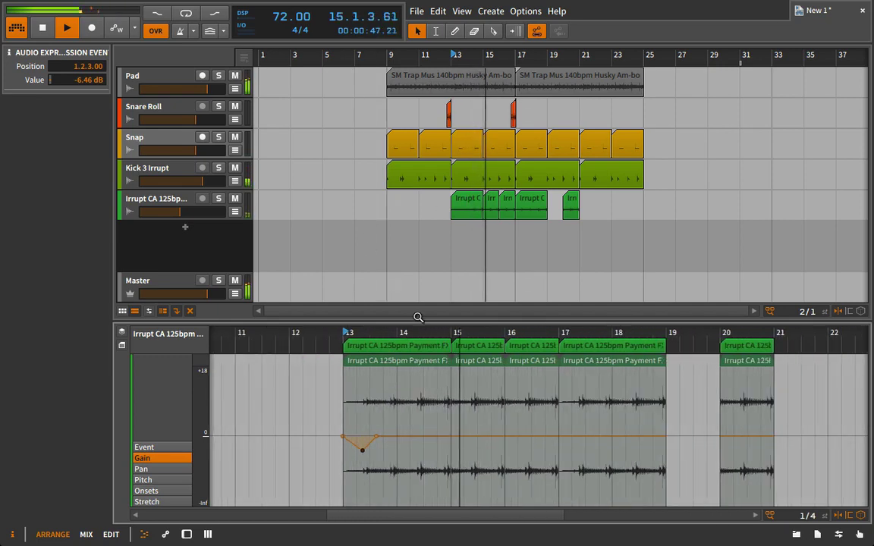
# Replace the Payment FX clip at bar 17 with a copy of the gain-shaped clip from bar 13.
pyautogui.click(595, 348)
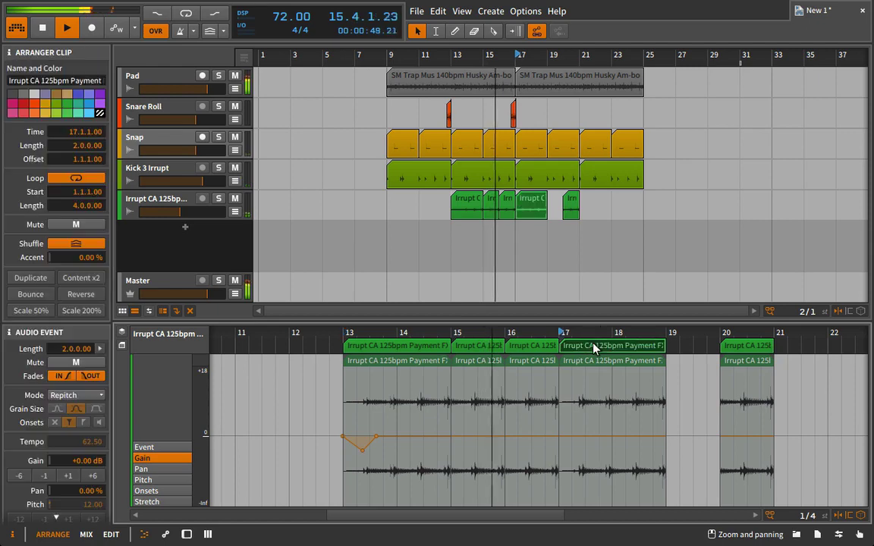
pyautogui.press('Delete')
pyautogui.click(379, 347)
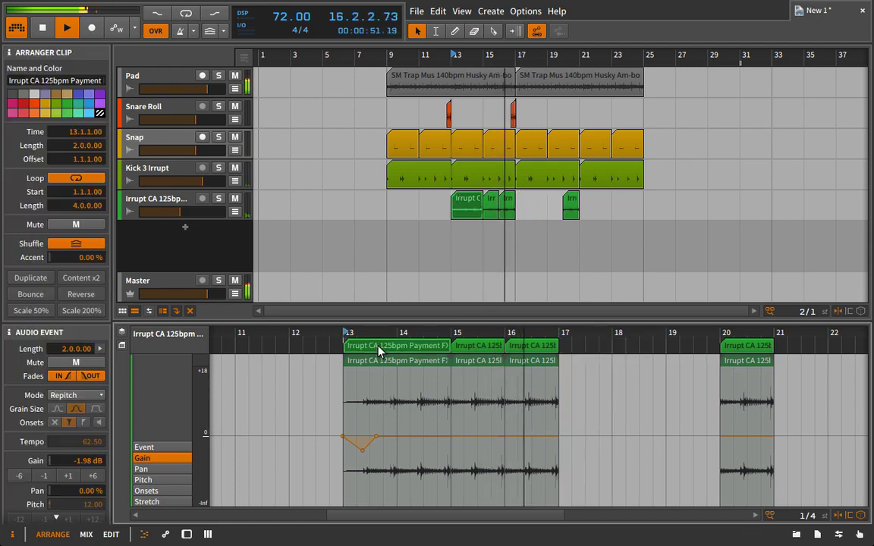
pyautogui.moveTo(380, 347); pyautogui.dragTo(590, 354)
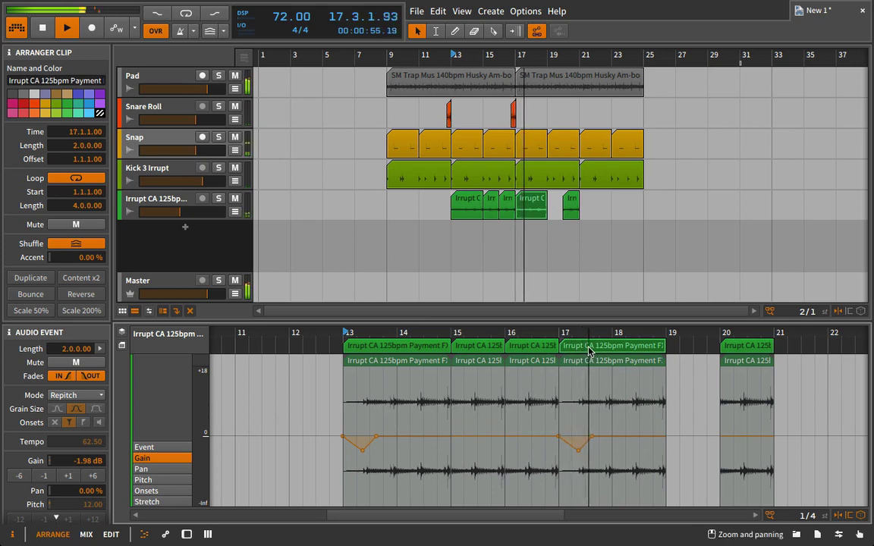